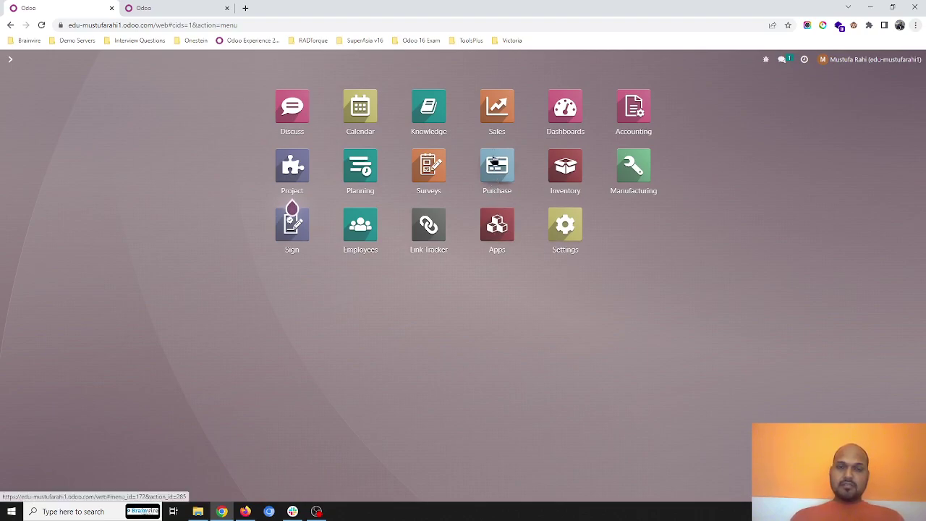
click(497, 120)
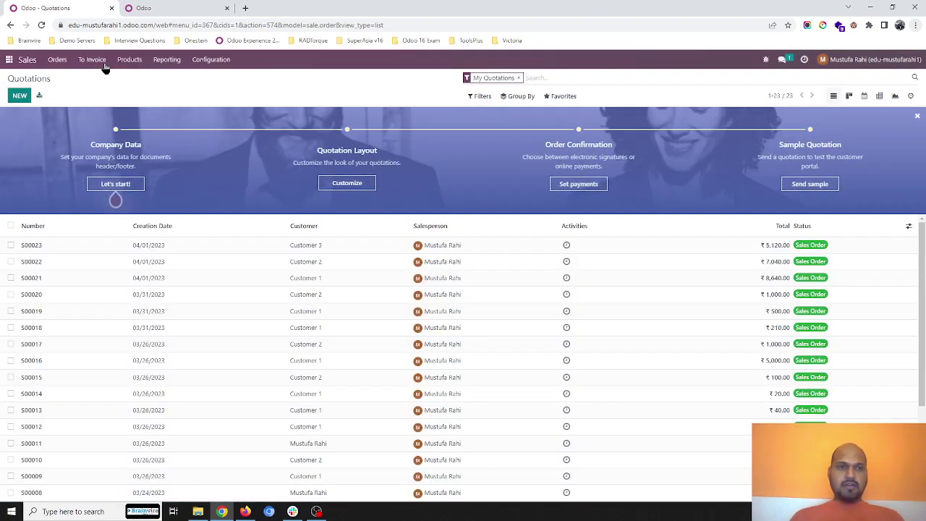
click(127, 62)
click(130, 78)
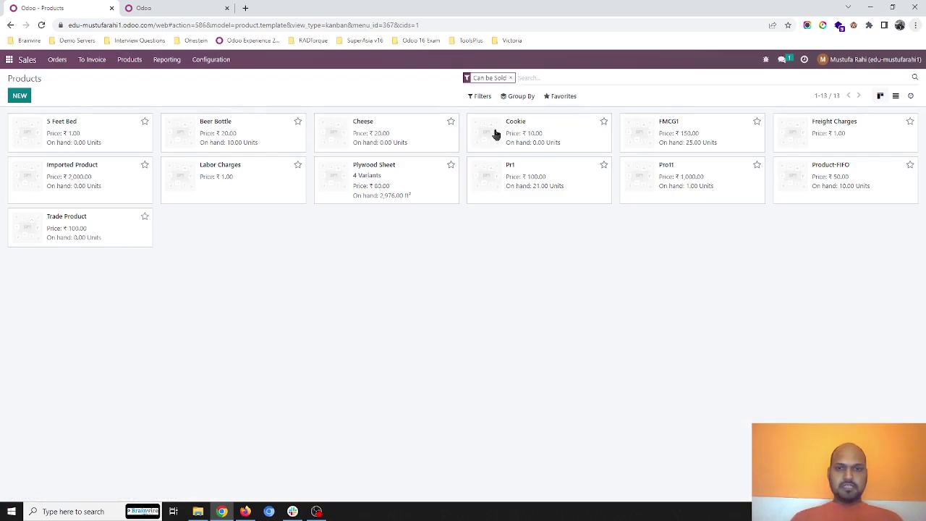
click(235, 139)
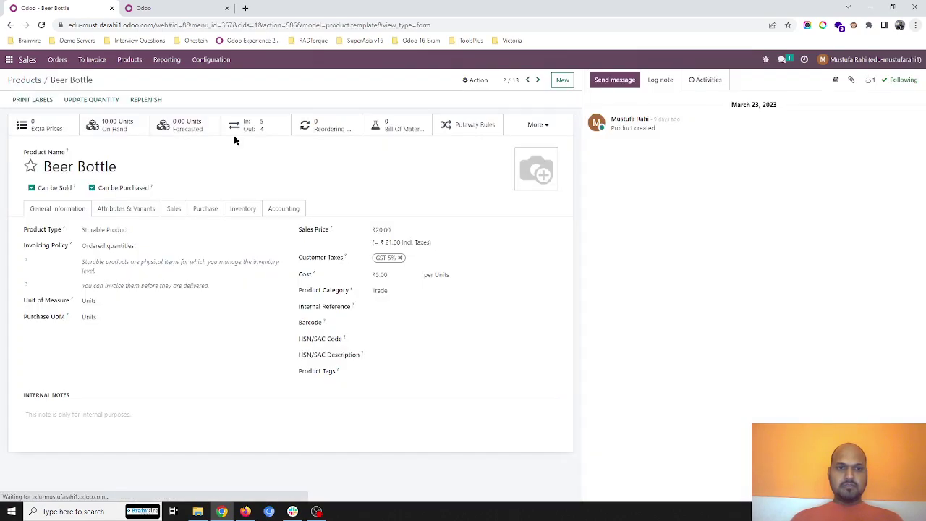
click(242, 209)
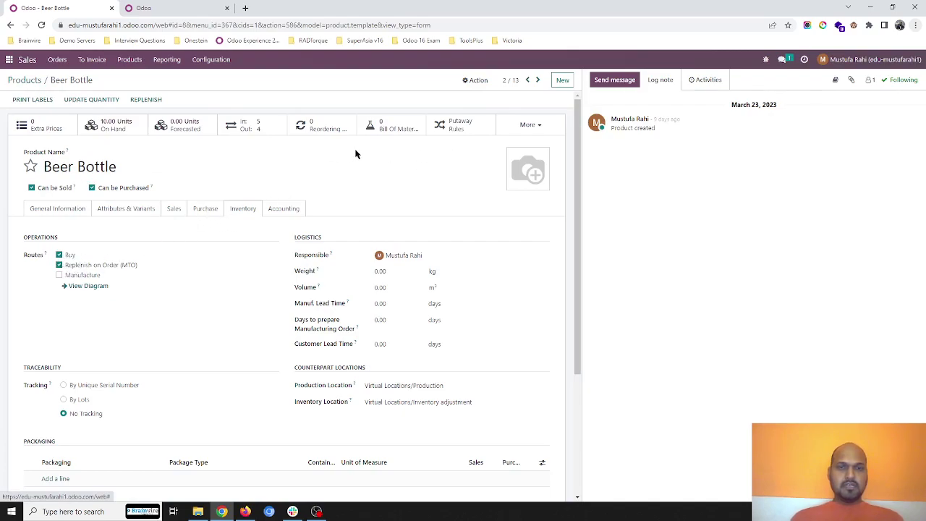
click(57, 60)
click(66, 78)
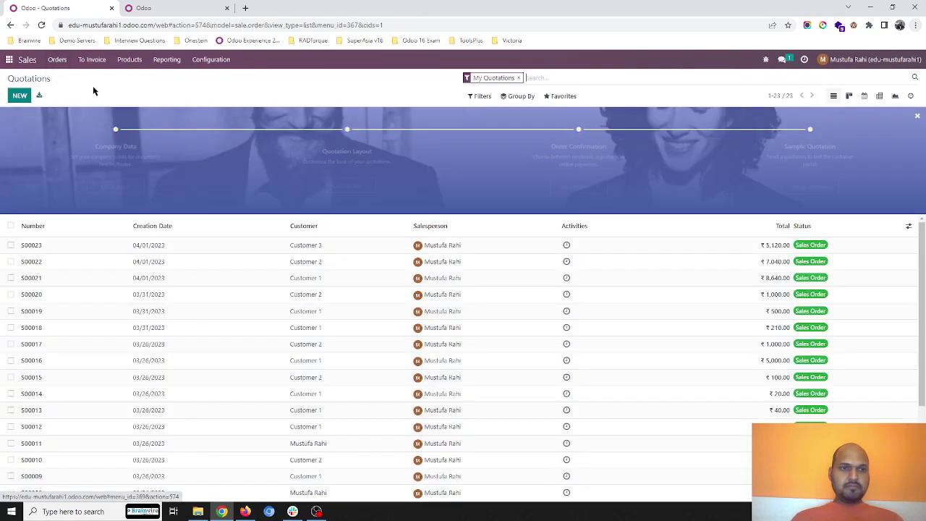
Step: Start a new quotation for Customer 1 with a Beer Bottle line of quantity 100
click(18, 96)
click(209, 179)
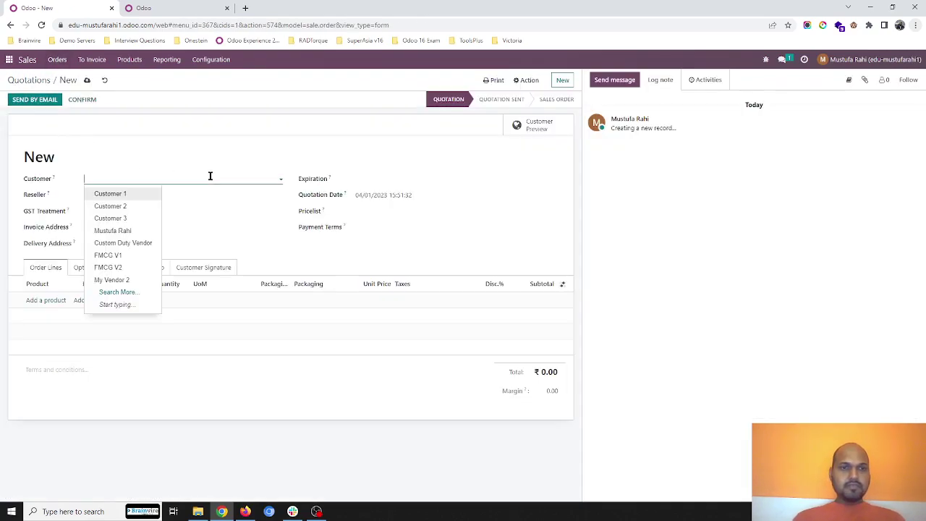
click(155, 193)
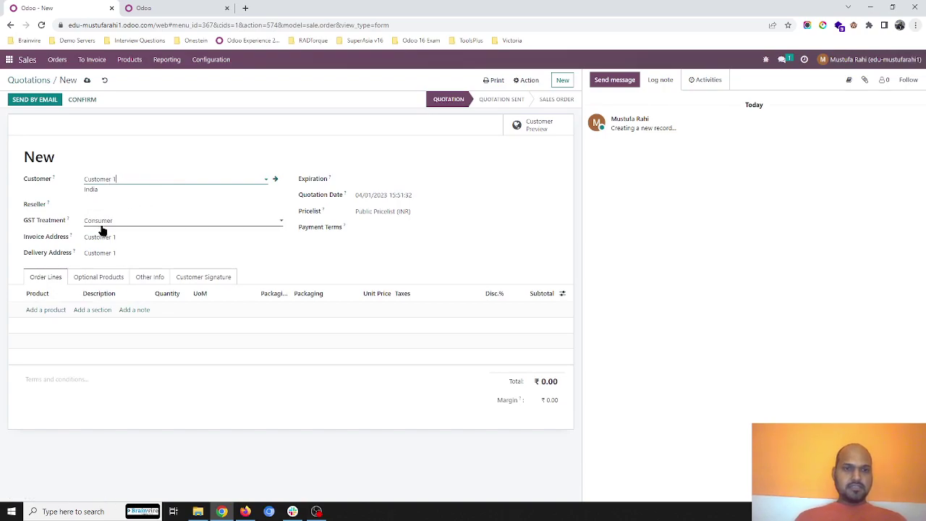
click(60, 310)
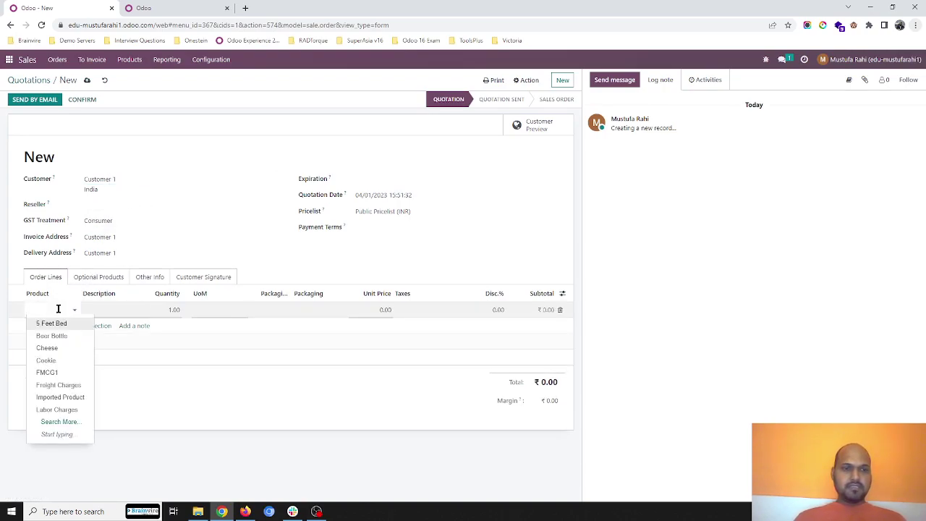
click(51, 336)
click(161, 309)
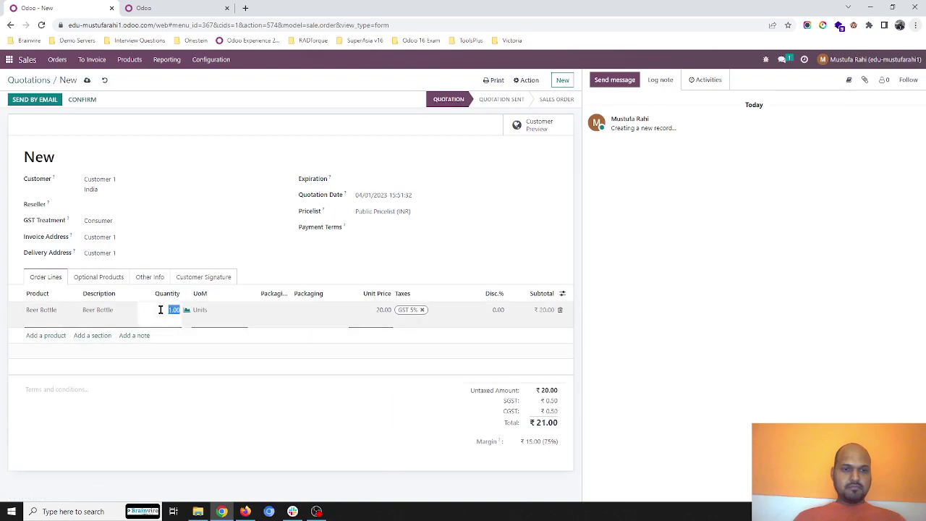
key(Tab)
key(Tab)
key(Tab)
key(Tab)
key(Tab)
key(Tab)
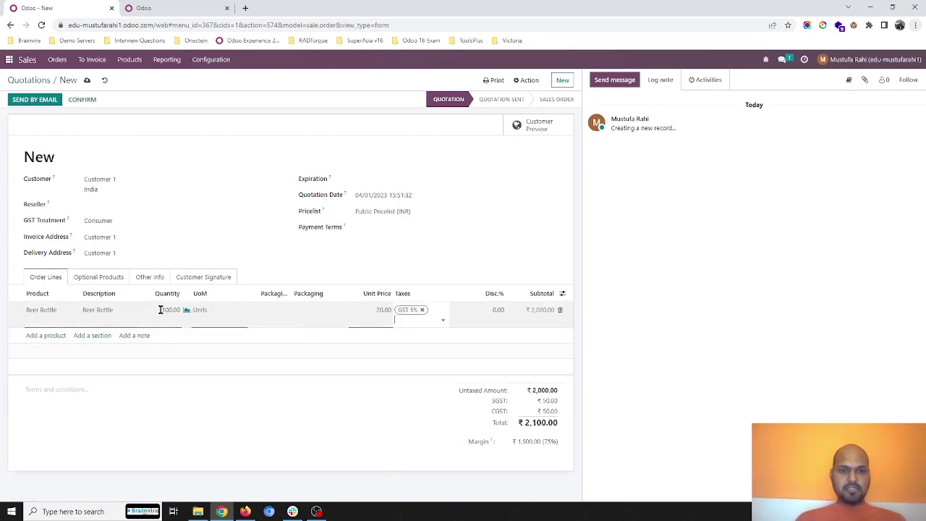
Step: Add Cheese 200 and Cookie 150 lines and save the quotation as S00024
click(62, 325)
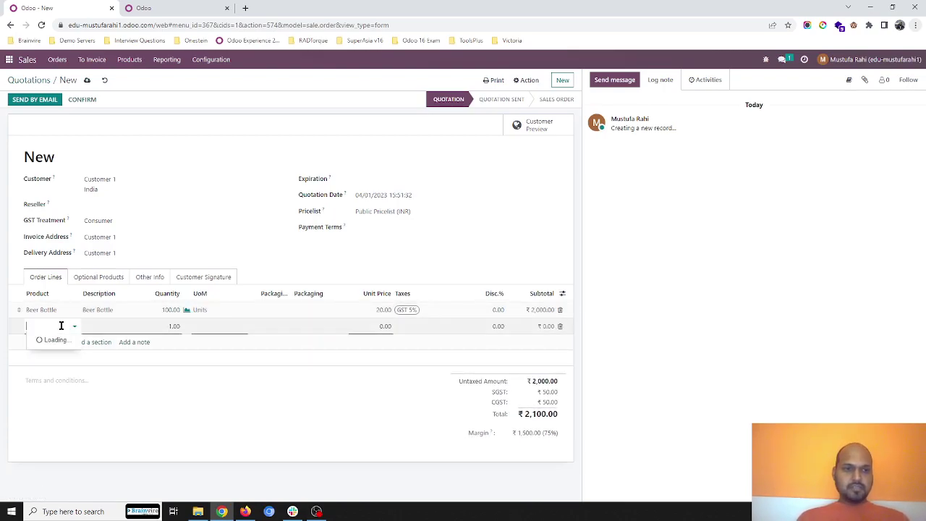
click(48, 364)
click(169, 326)
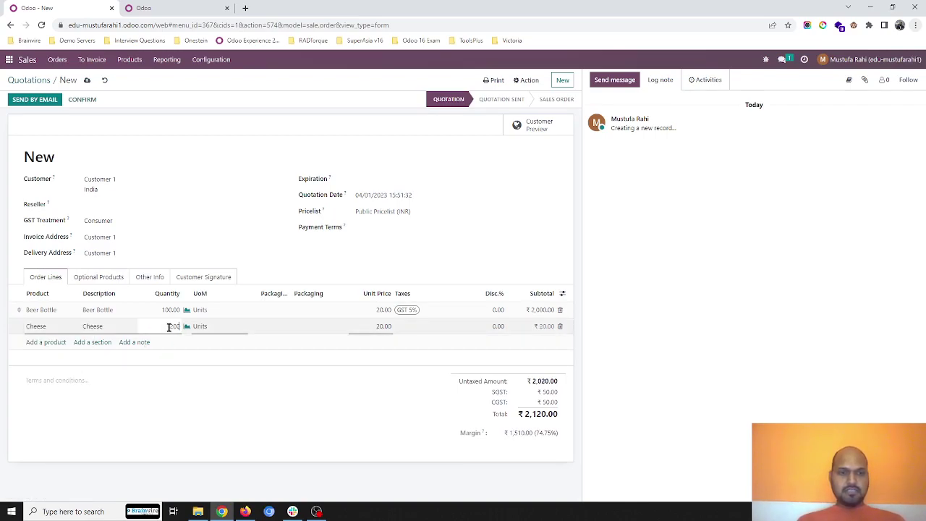
text(200)
click(52, 343)
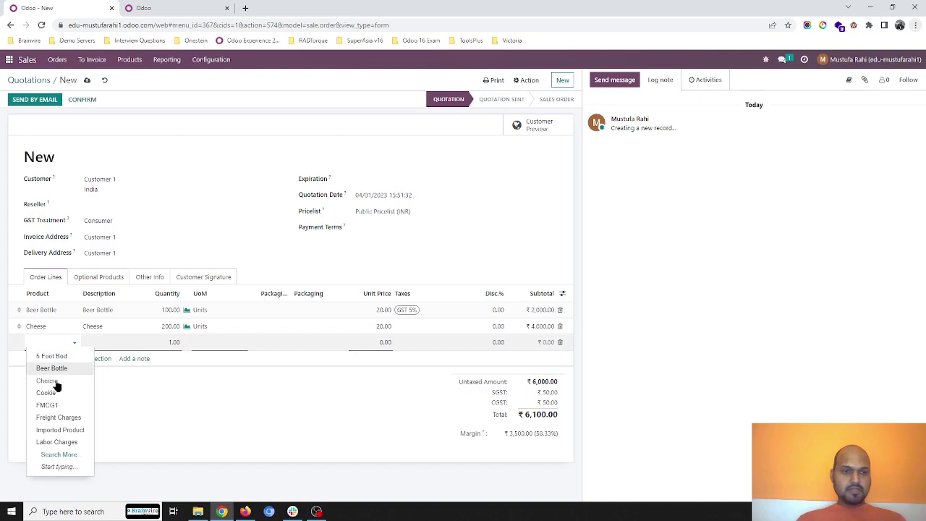
click(49, 393)
click(171, 341)
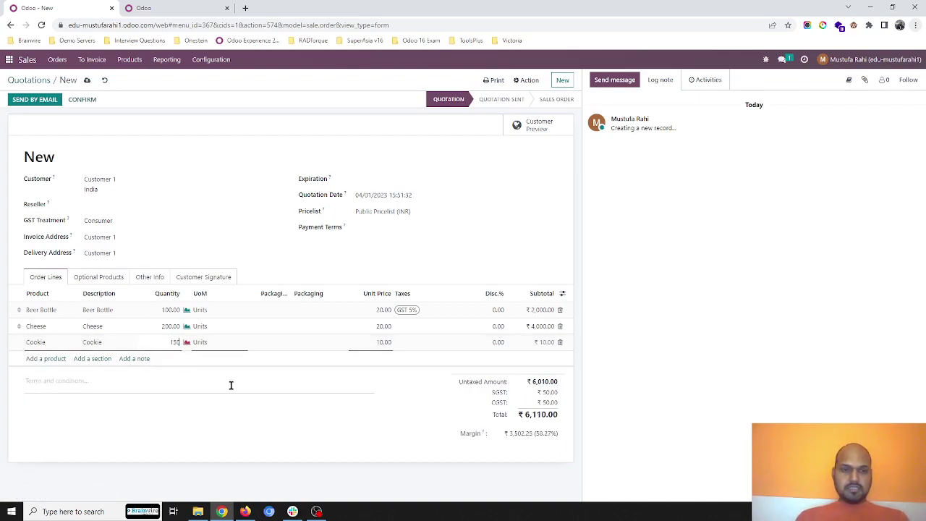
click(379, 269)
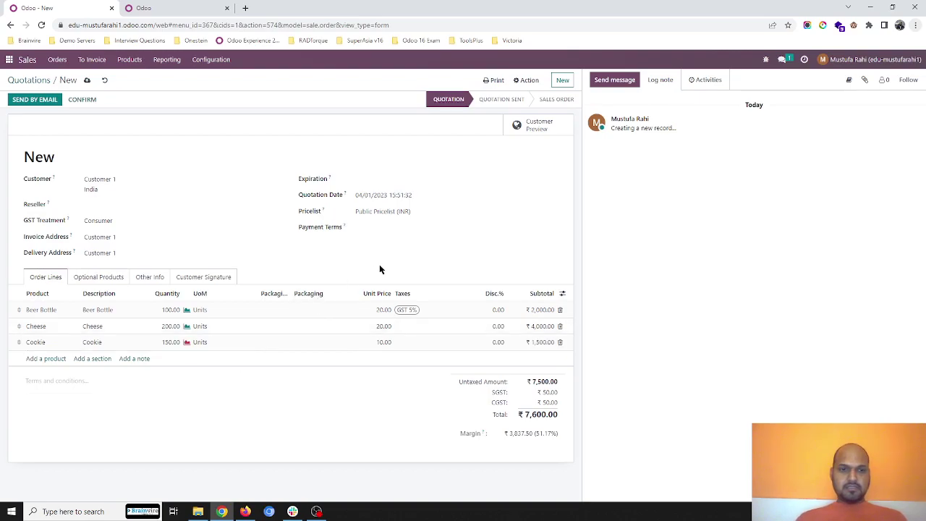
click(86, 81)
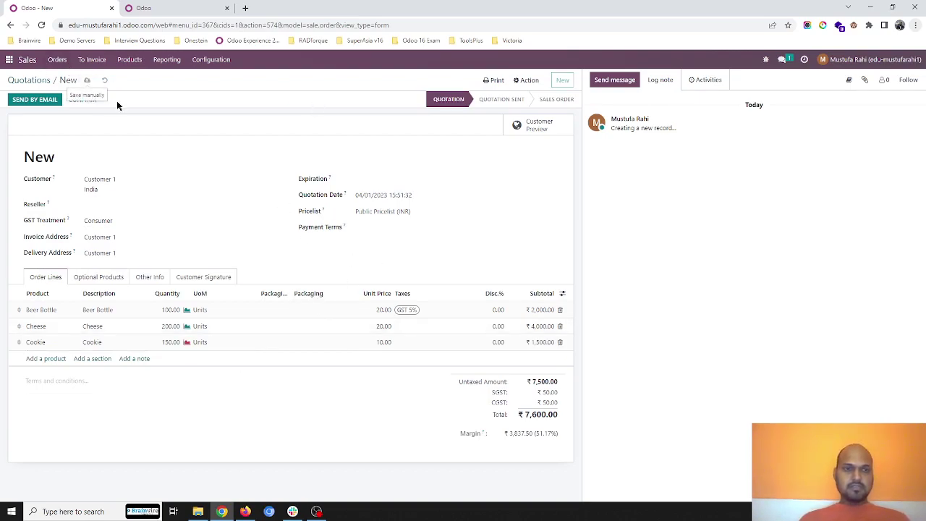
Step: Confirm S00024 as a sales order and check its linked purchase order
click(80, 101)
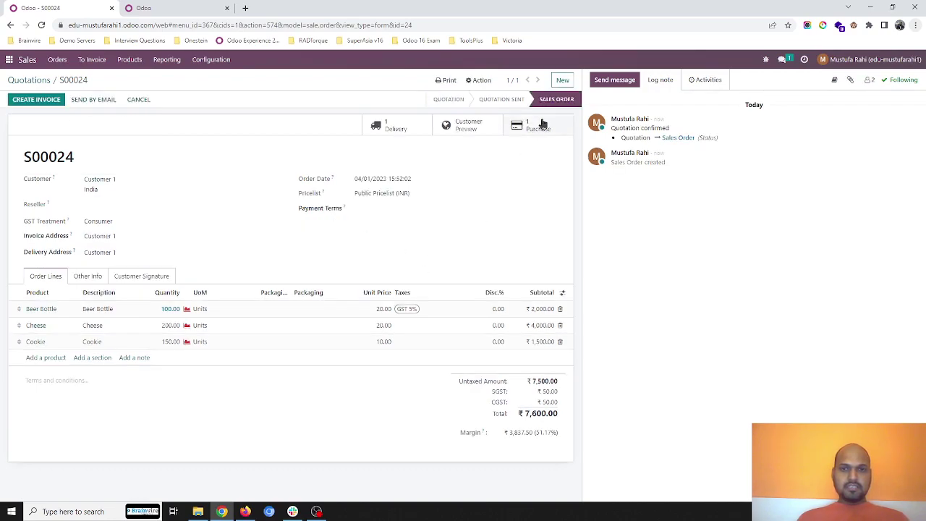
click(533, 125)
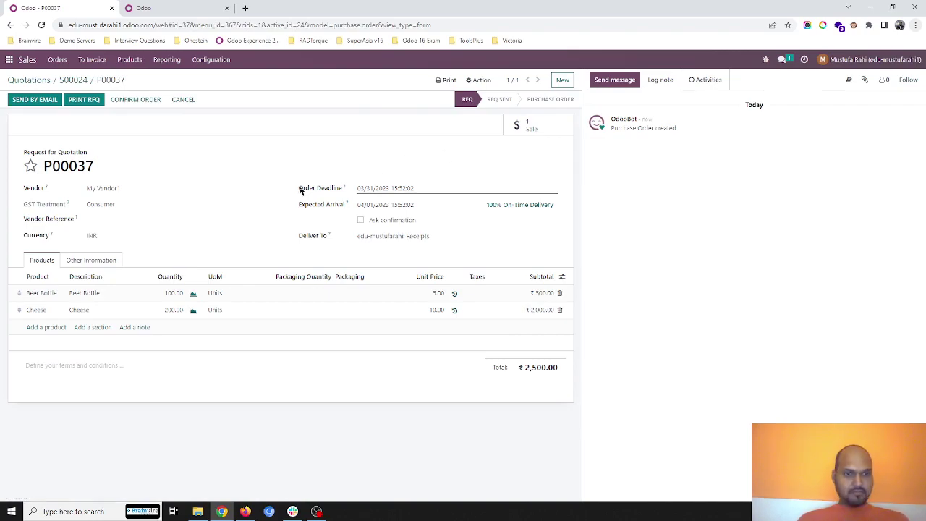
click(71, 82)
Step: Inspect the Cookie product's vendor and inventory route settings, save it, and return to S00024
click(87, 342)
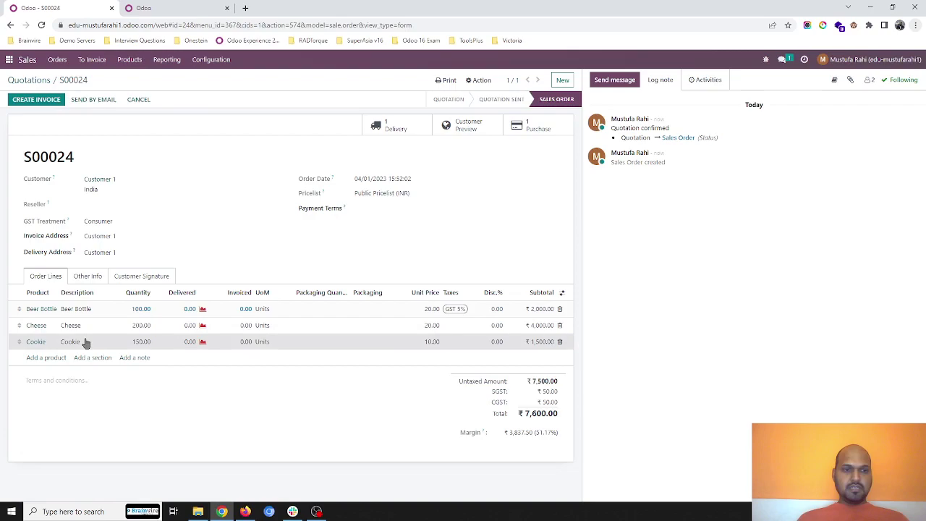
click(40, 345)
click(211, 214)
click(232, 211)
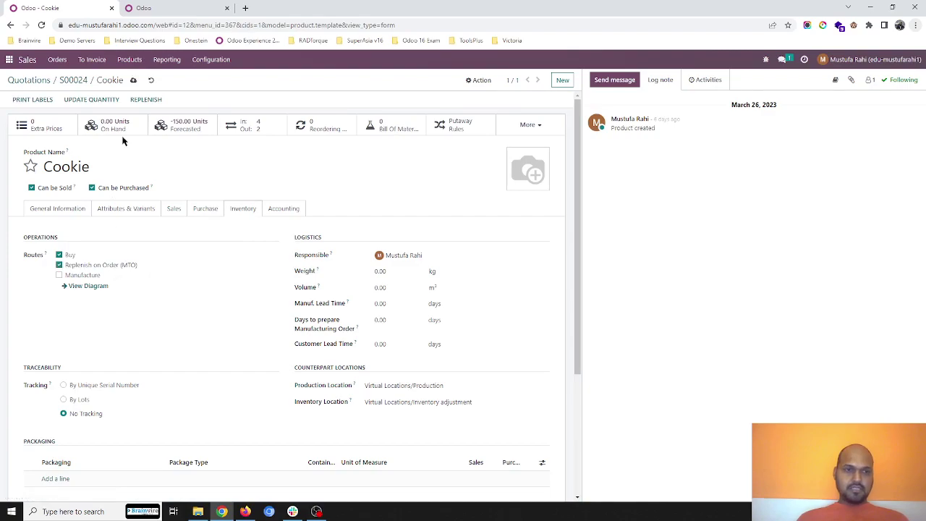
click(132, 80)
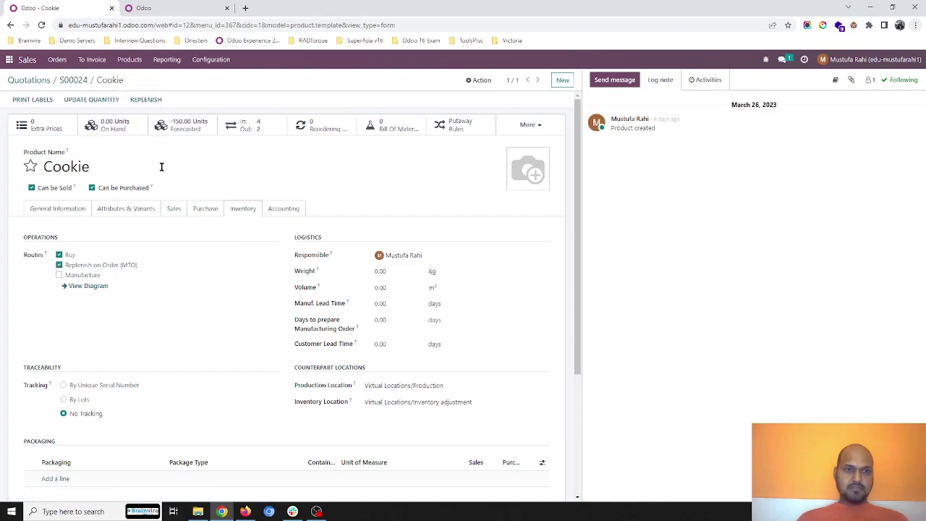
click(207, 211)
click(68, 214)
click(205, 209)
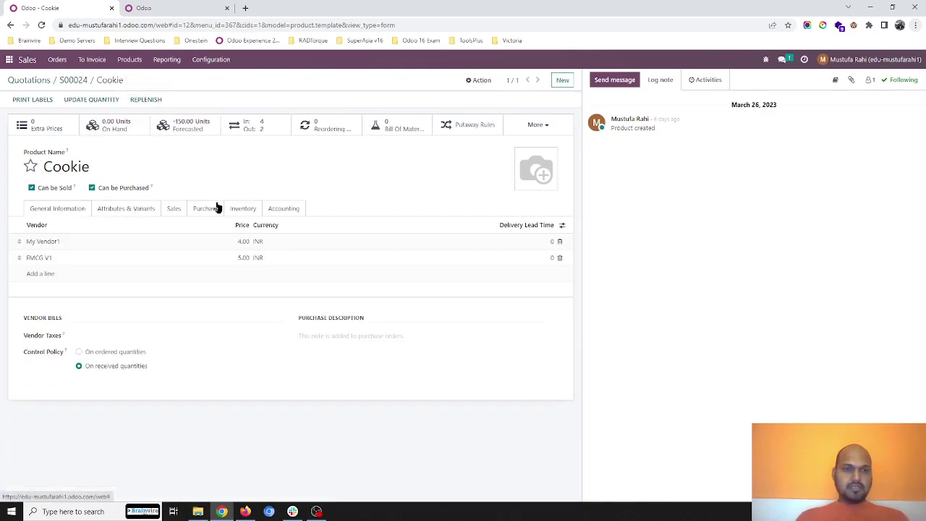
click(76, 81)
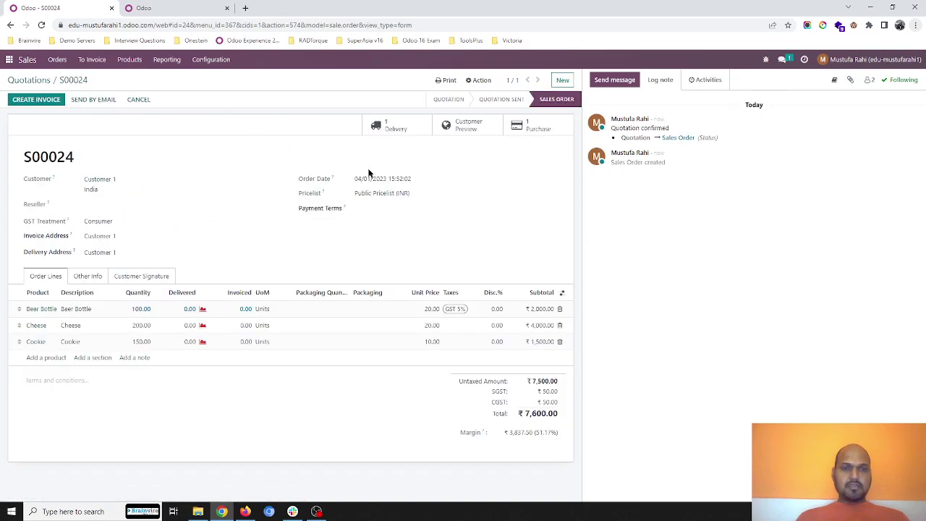
Step: Cancel sales order S00024, discarding the pending customer contact edits
click(153, 102)
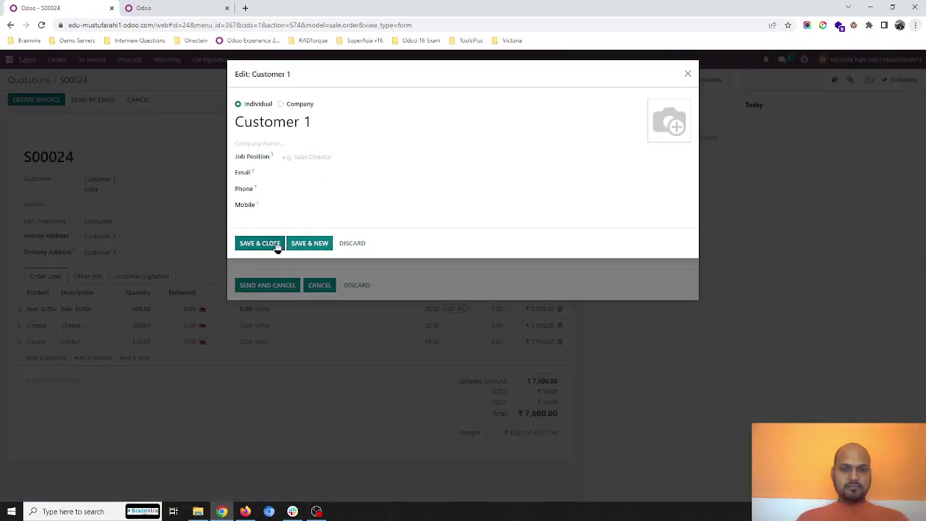
click(259, 243)
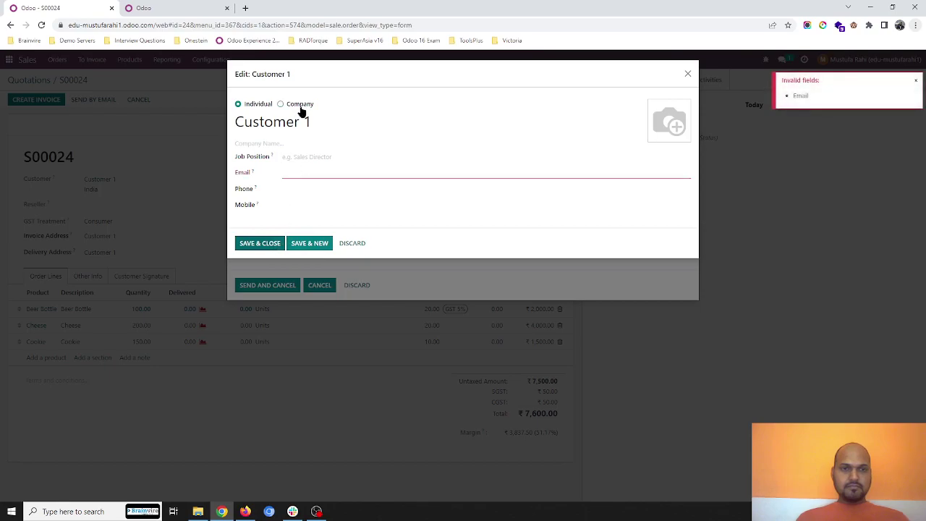
click(351, 243)
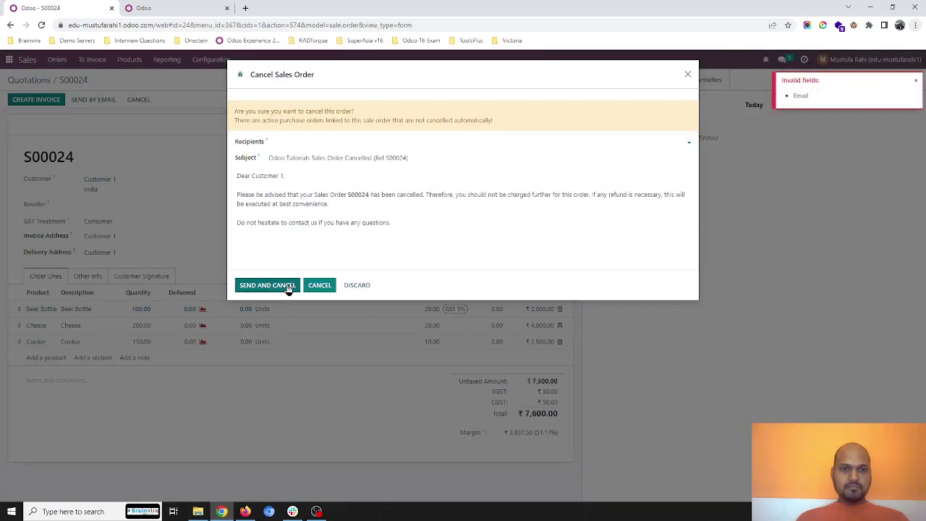
click(319, 285)
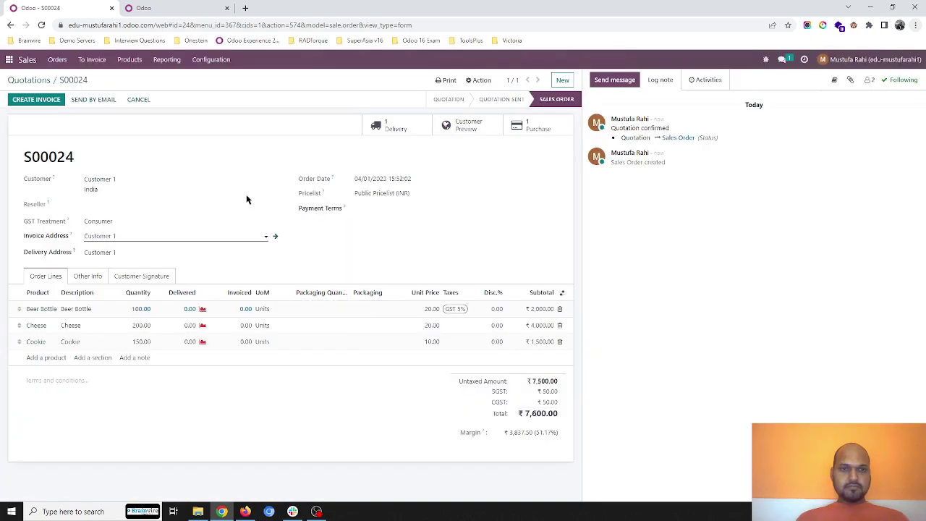
Step: Cancel the linked purchase request P00037 and go back to S00024
click(516, 129)
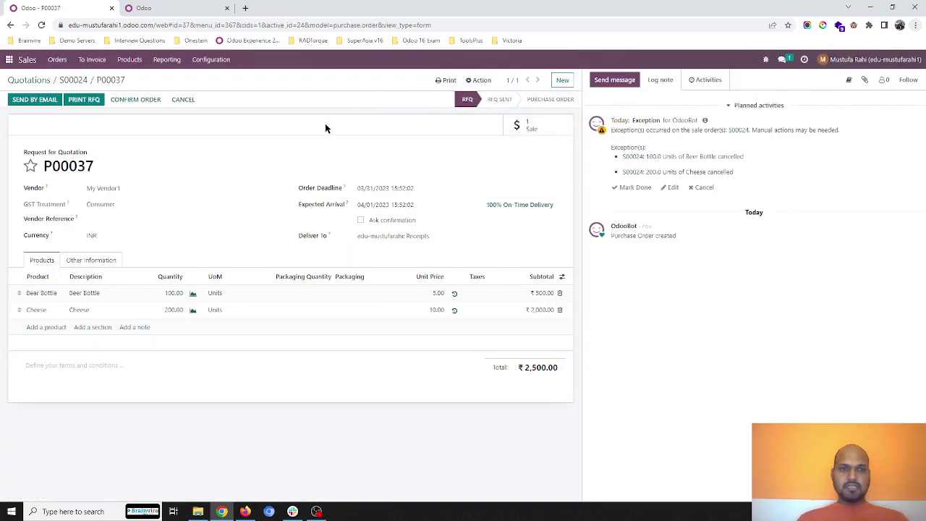
click(177, 100)
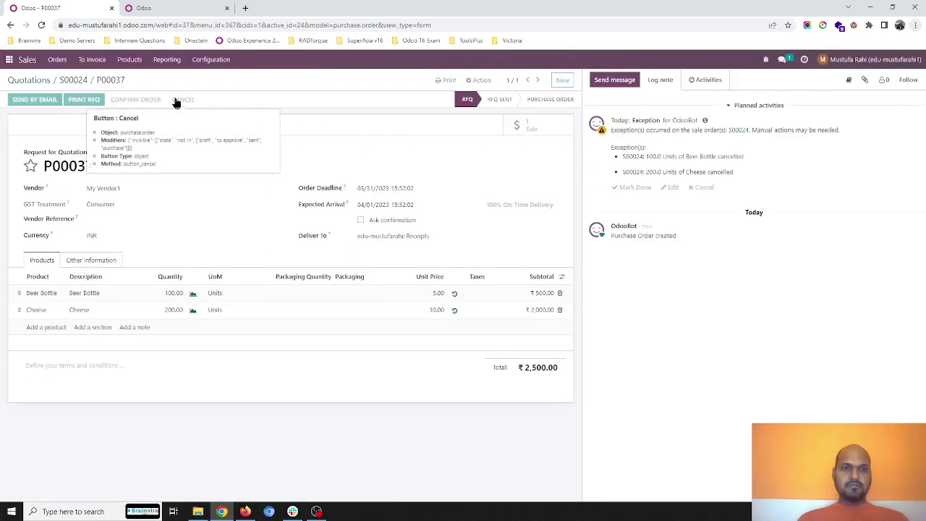
click(67, 84)
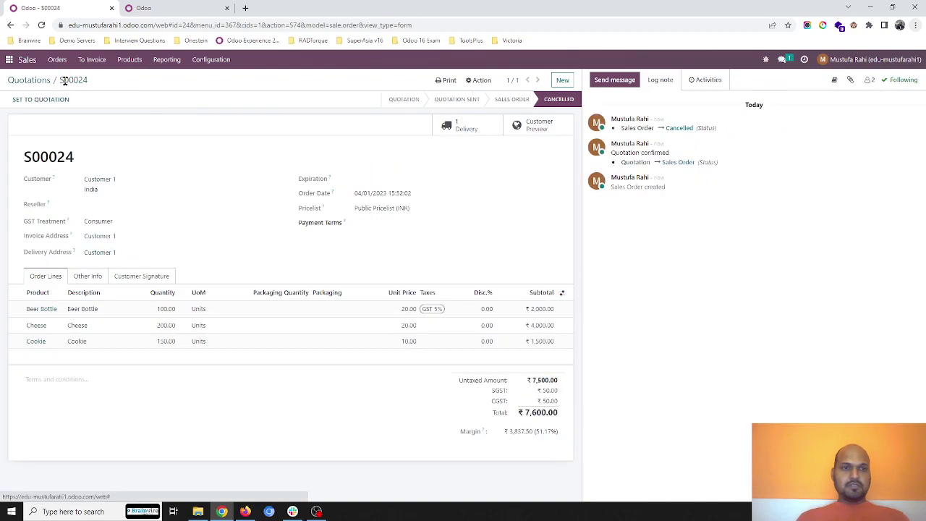
Step: Reset S00024 to quotation, reconfirm it, and confirm request P00038 as a purchase order
click(63, 100)
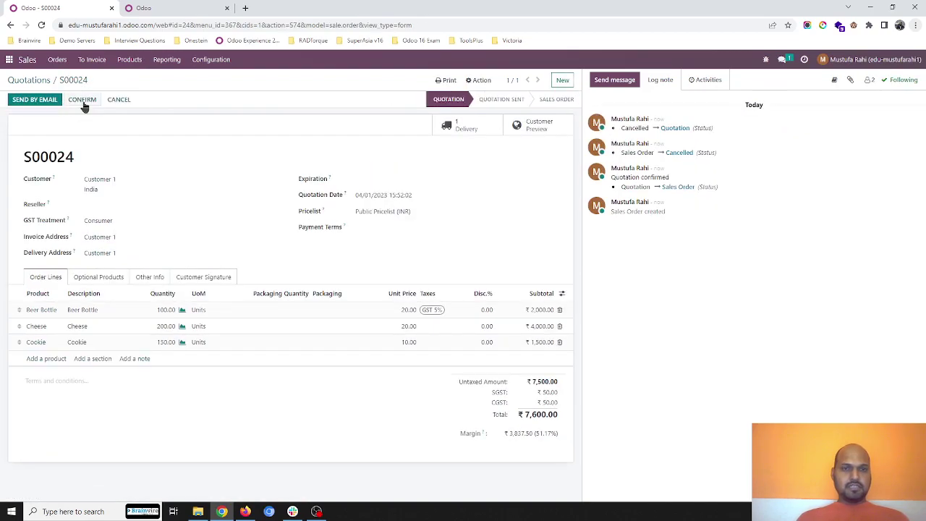
click(83, 104)
click(533, 126)
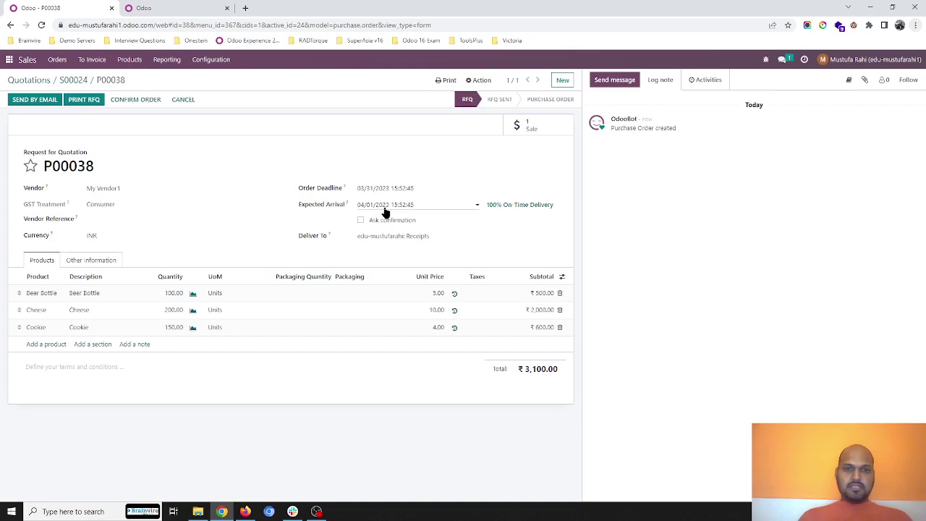
click(133, 99)
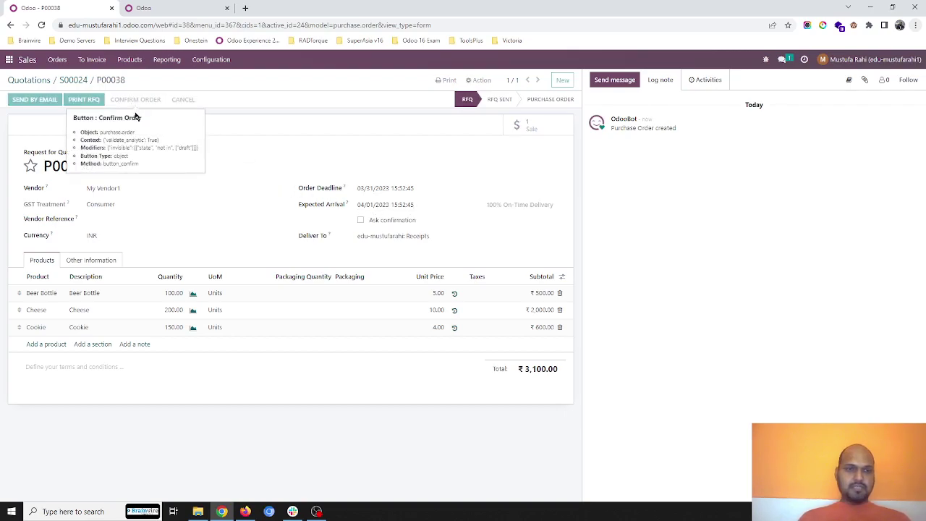
click(71, 79)
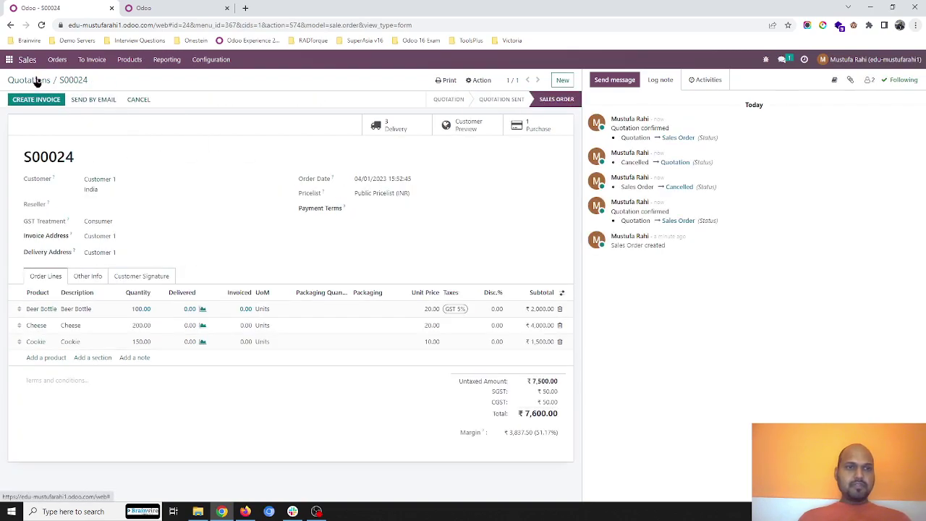
Step: Start a new quotation for Customer 2 with a Cheese line of quantity 50
click(29, 80)
click(19, 94)
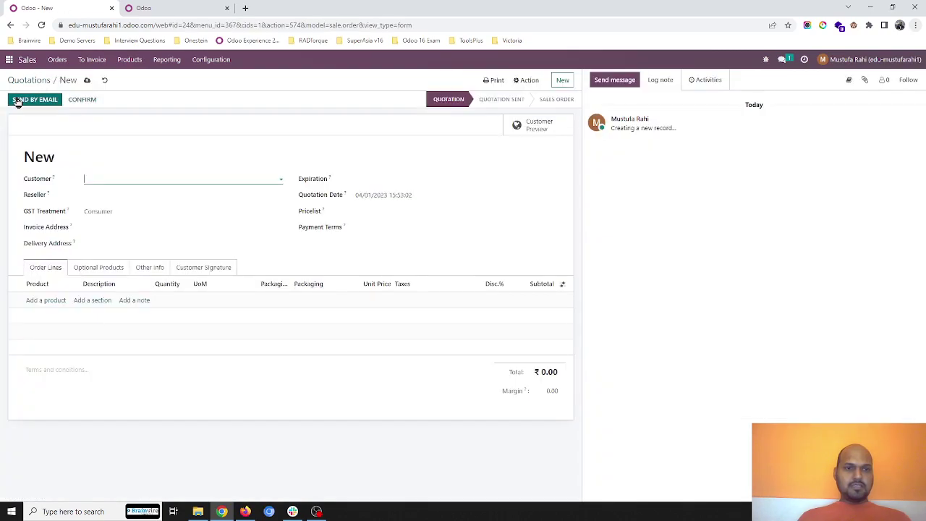
click(133, 176)
click(134, 205)
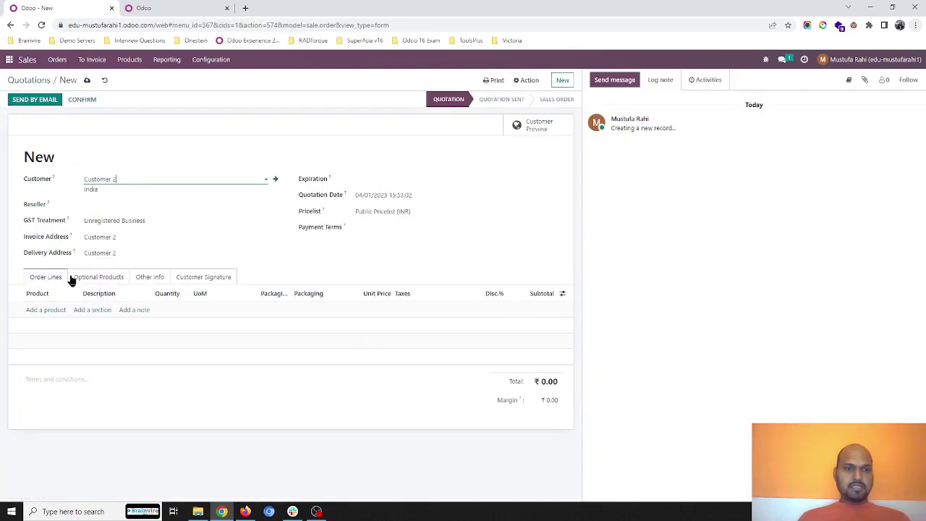
click(60, 310)
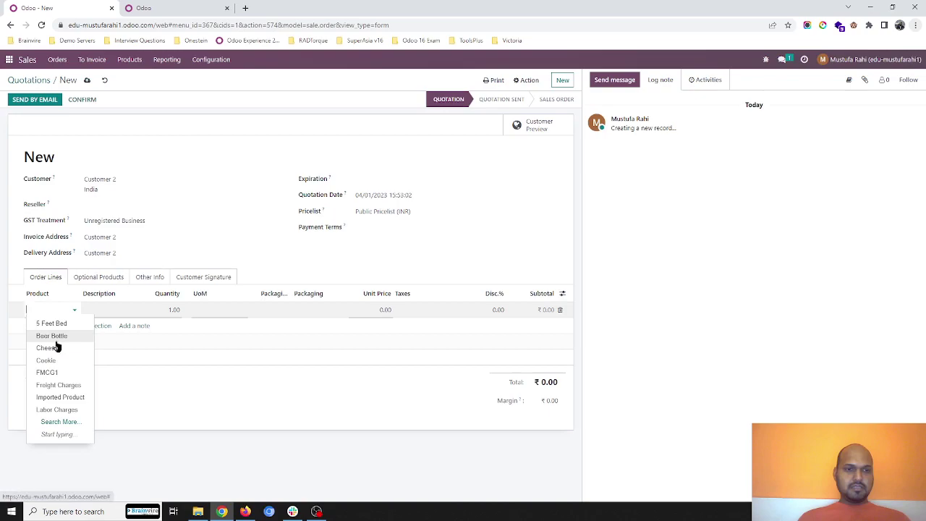
click(58, 351)
click(168, 310)
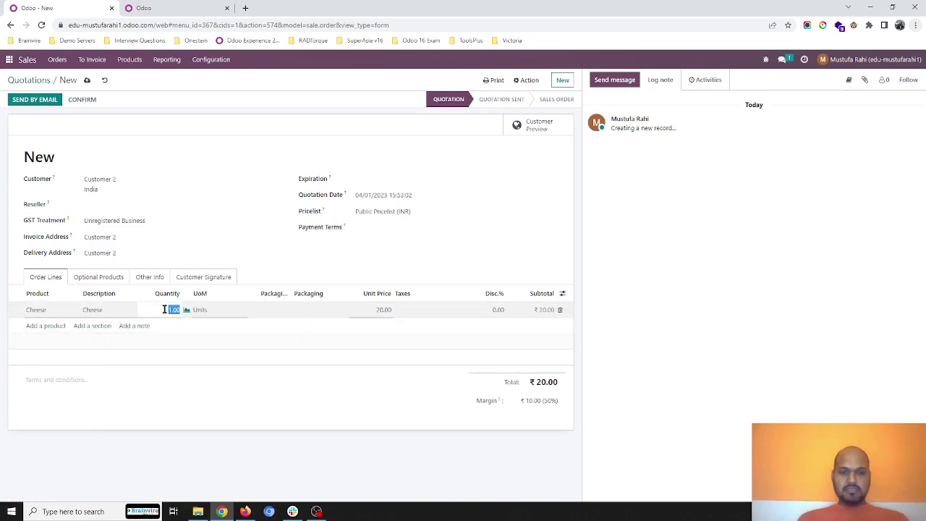
text(50)
Step: Add a Cookie line of quantity 100 and save the quotation as S00025
click(52, 325)
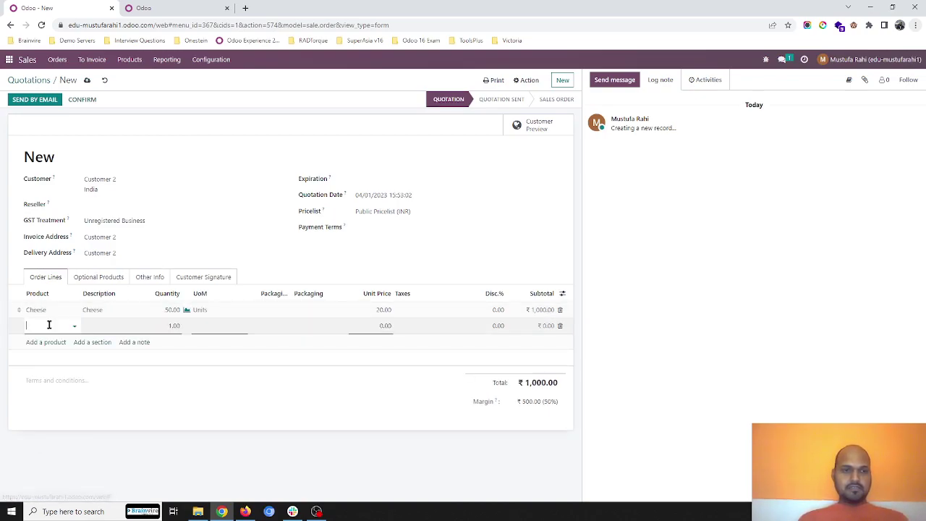
click(49, 376)
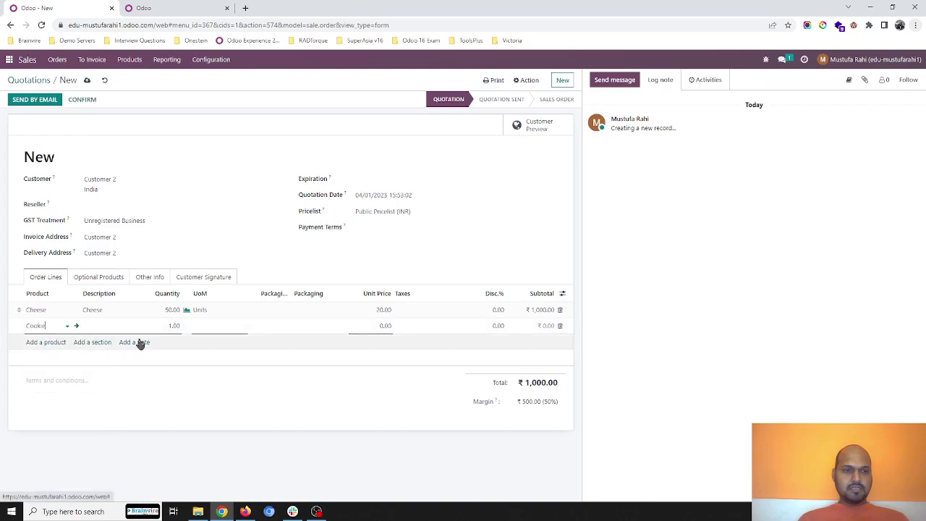
click(174, 326)
key(BackSpace)
text(100)
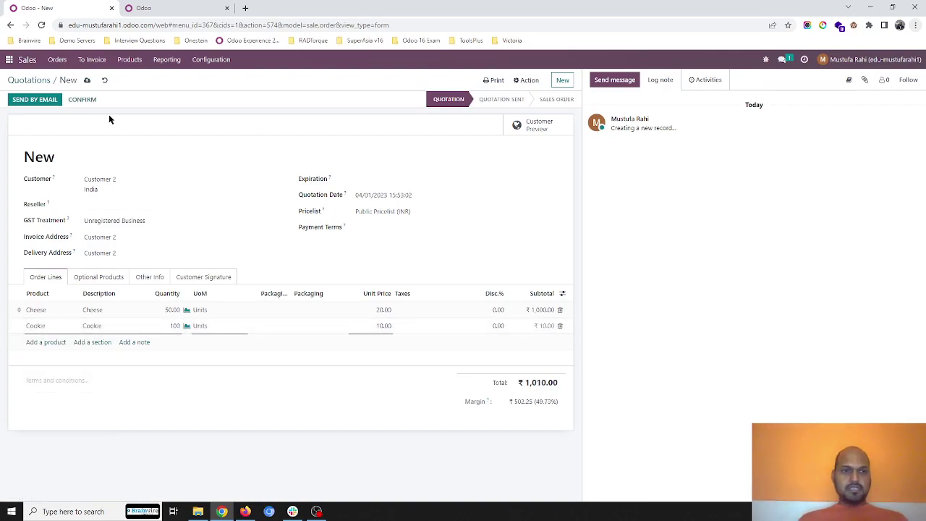
click(87, 81)
Step: Confirm S00025 as a sales order and confirm its purchase request P00039
click(85, 99)
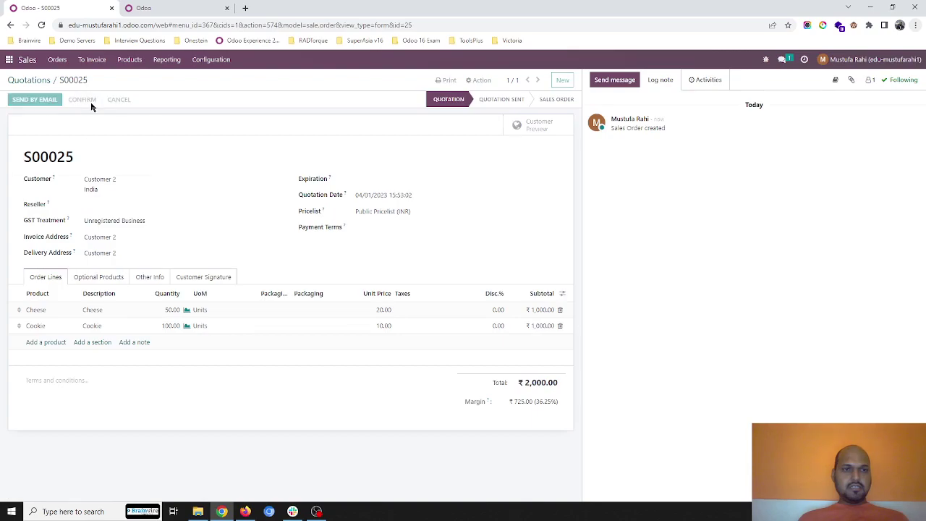
click(542, 136)
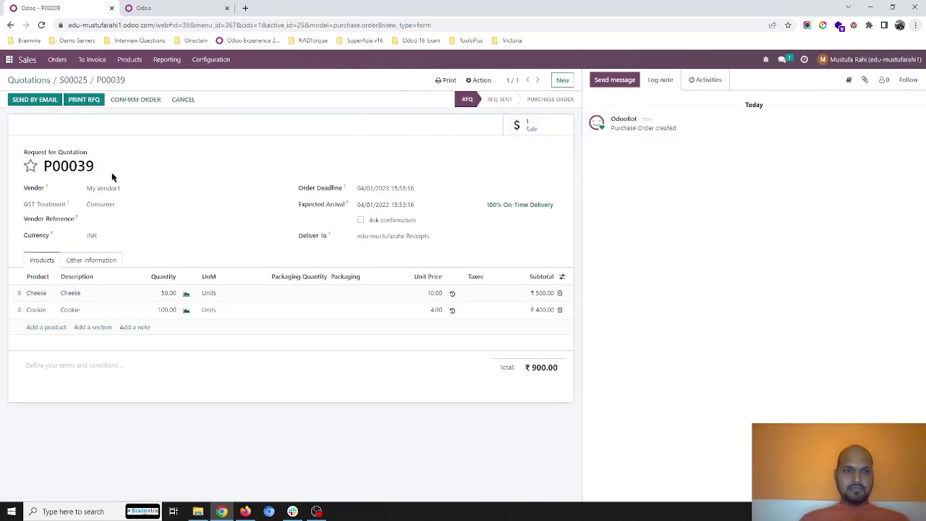
click(116, 100)
click(77, 80)
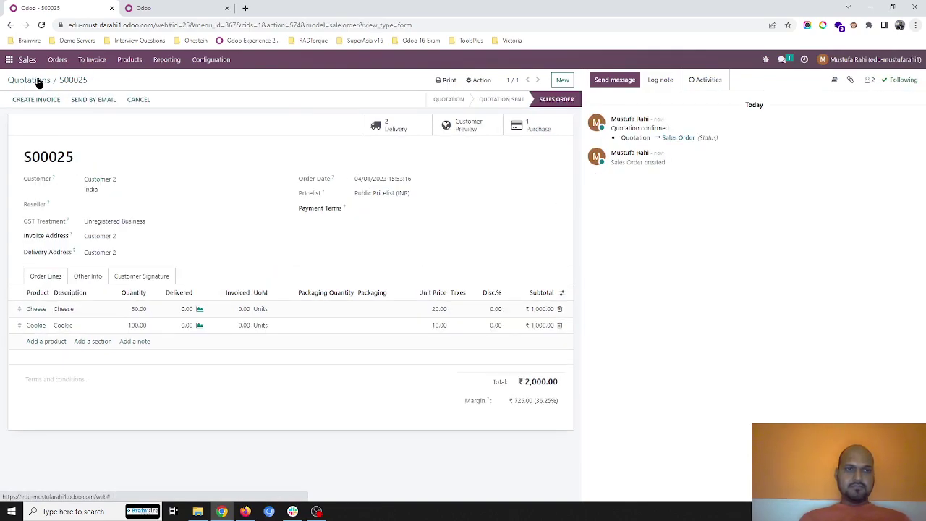
click(38, 83)
Step: Start a new quotation for Customer 3 with a Beer Bottle line of quantity 200
key(alt+c)
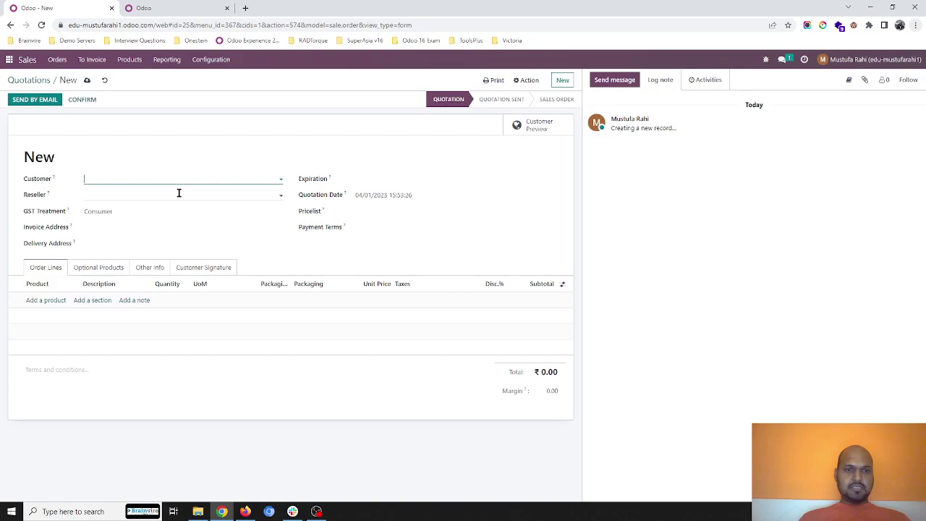
click(161, 178)
click(143, 221)
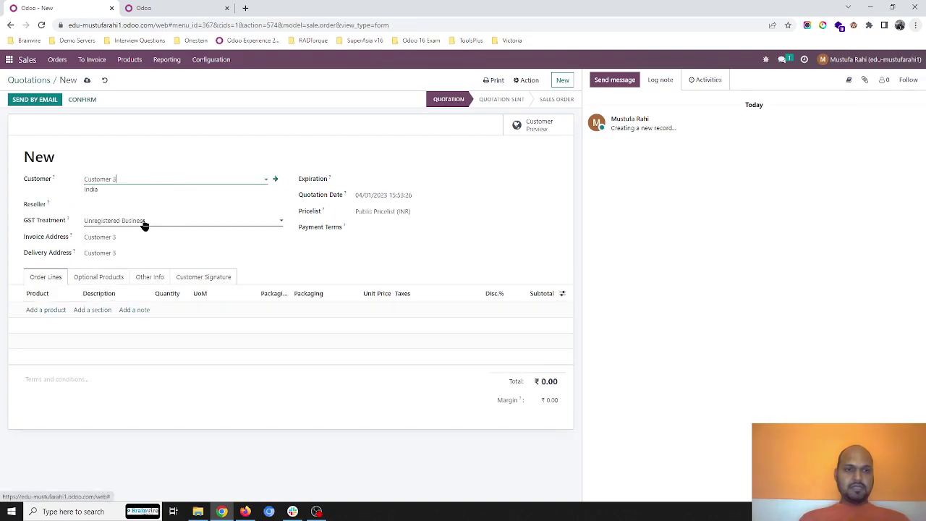
click(46, 310)
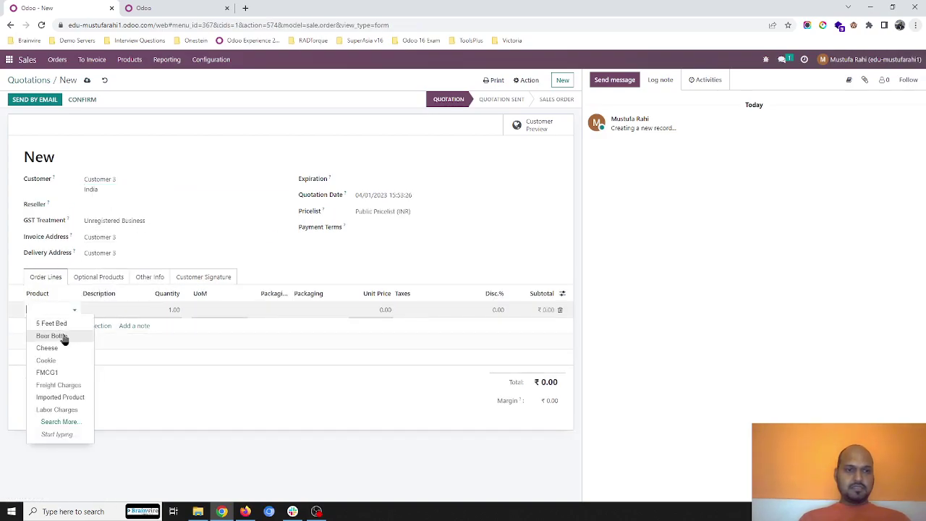
click(64, 337)
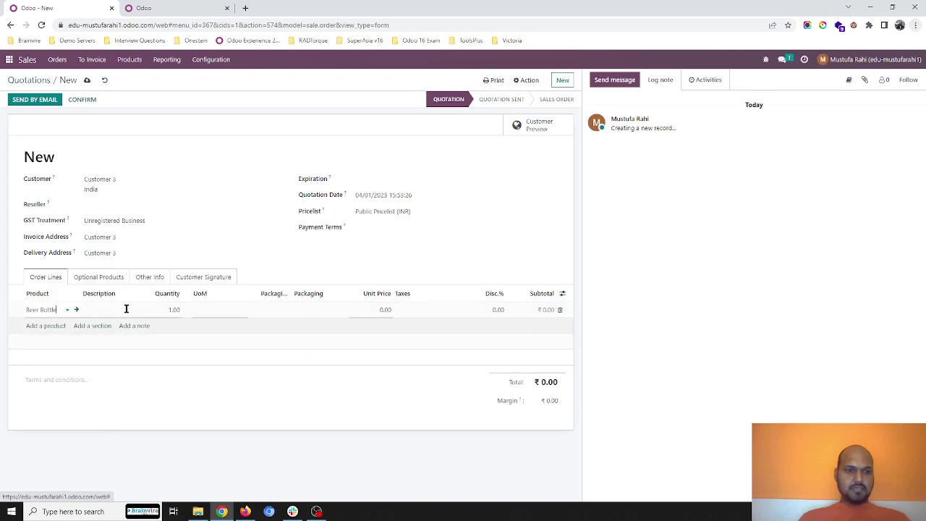
click(171, 309)
text(200)
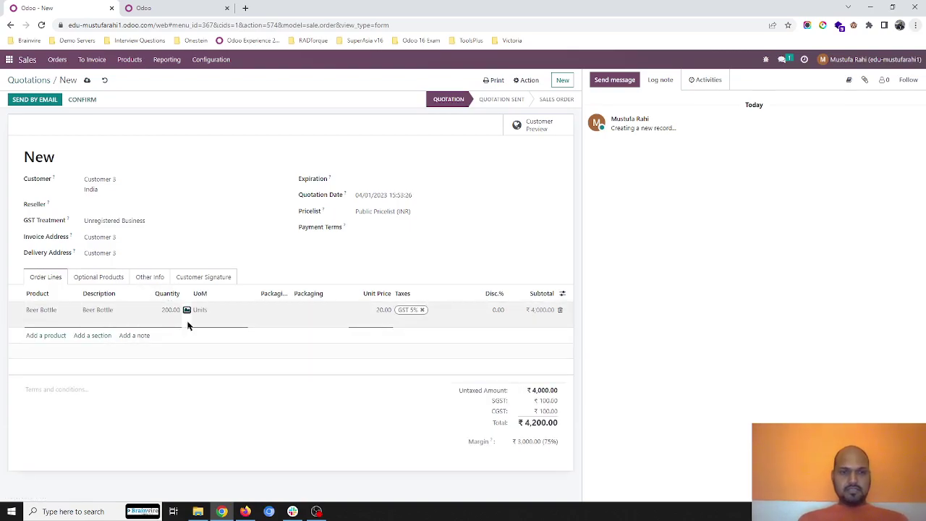
click(45, 335)
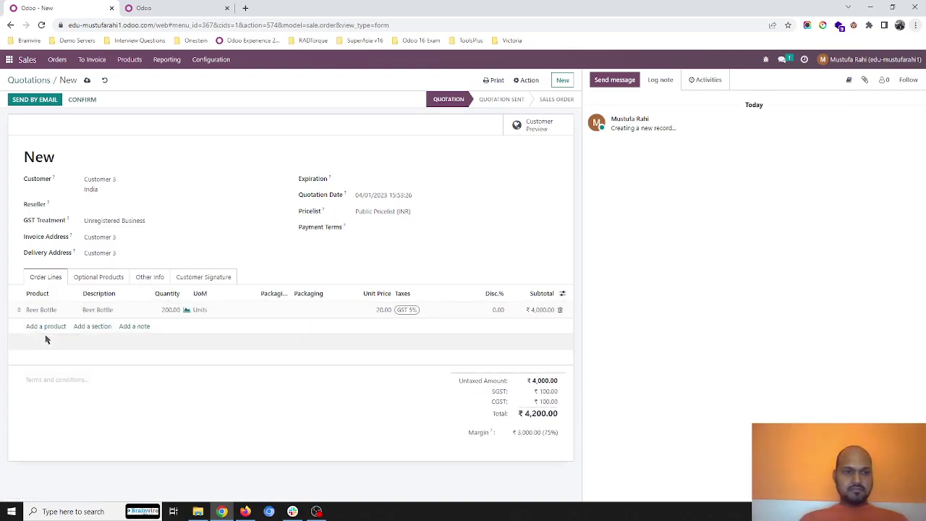
Step: Add a Cookie line of quantity 100 and save the quotation as S00026
click(42, 326)
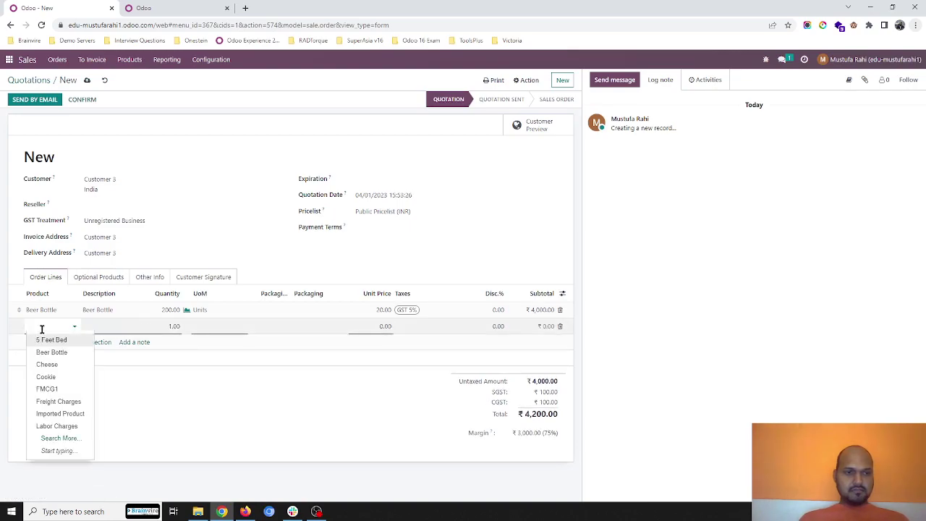
click(46, 376)
click(171, 325)
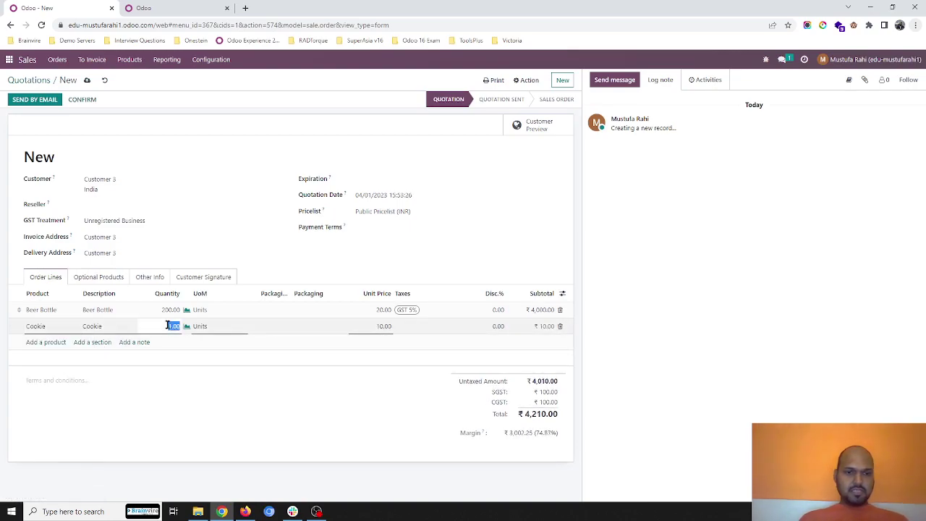
key(BackSpace)
text(100)
click(234, 199)
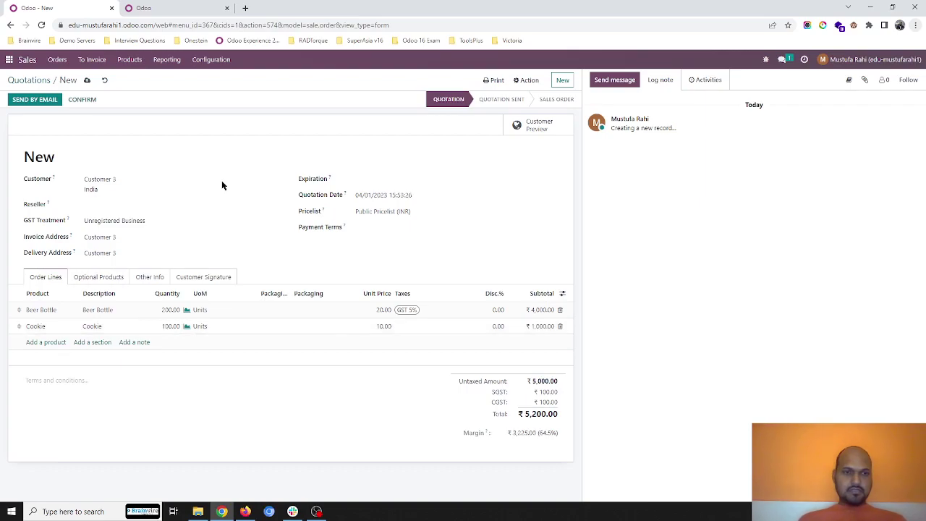
click(88, 80)
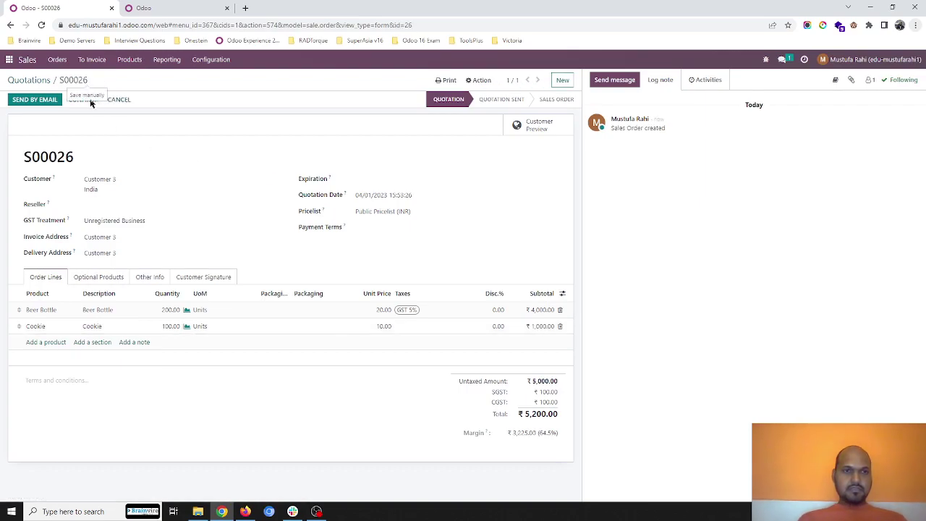
Step: Confirm S00026 as a sales order and confirm its purchase request P00040
click(84, 101)
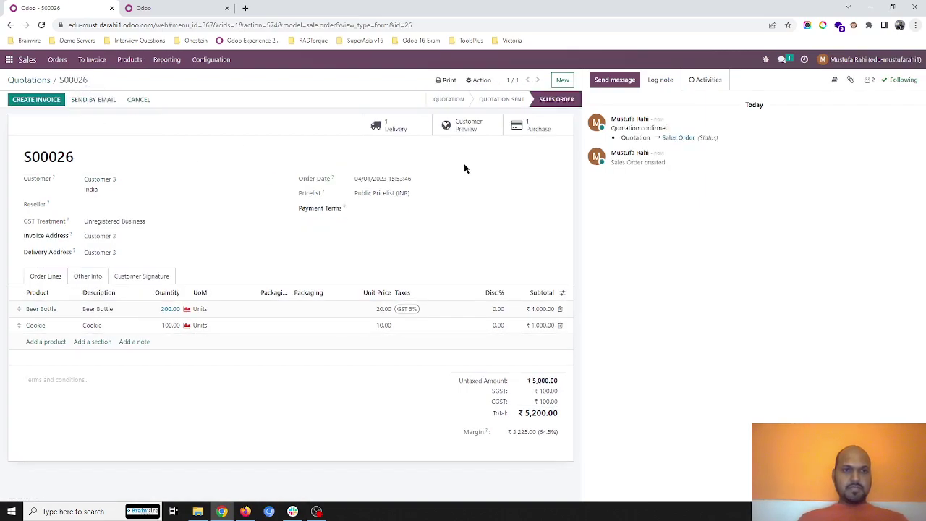
click(528, 130)
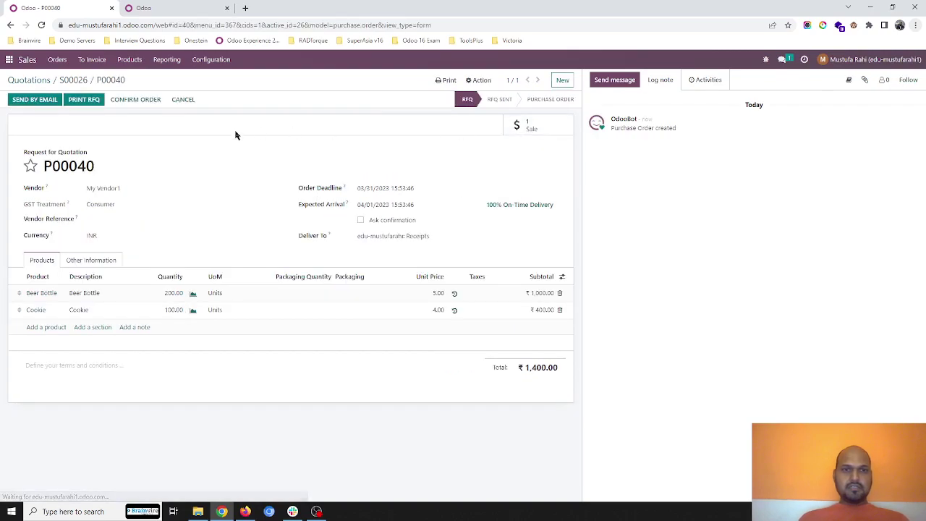
click(129, 104)
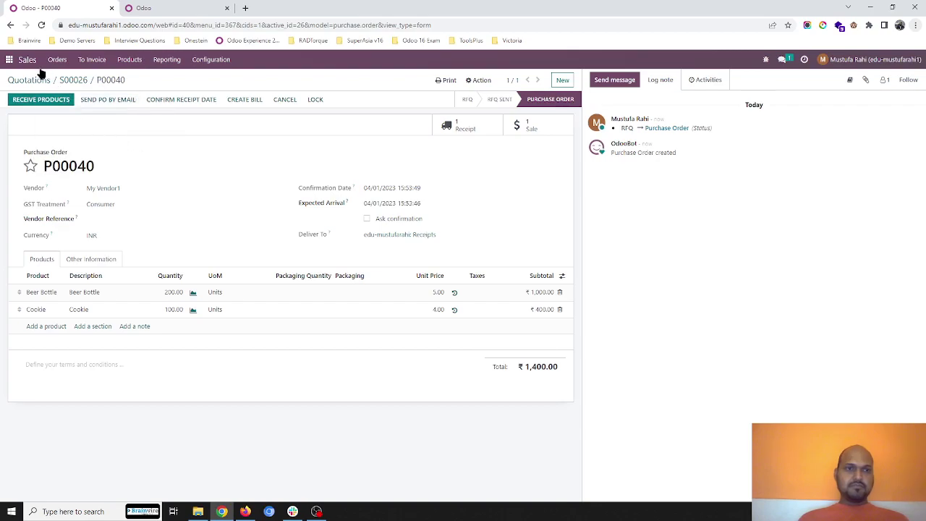
click(10, 60)
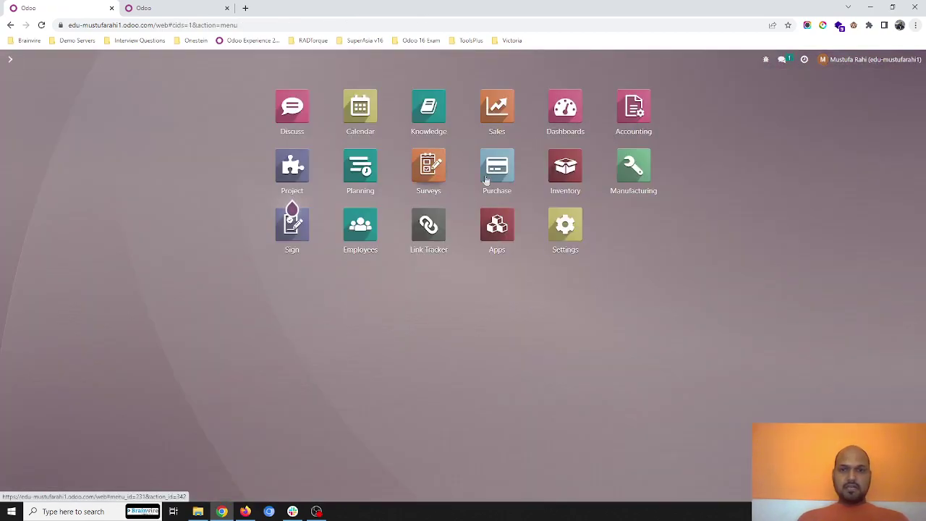
Step: Open Inventory Receipts and filter the list to show only Ready receipts
click(590, 186)
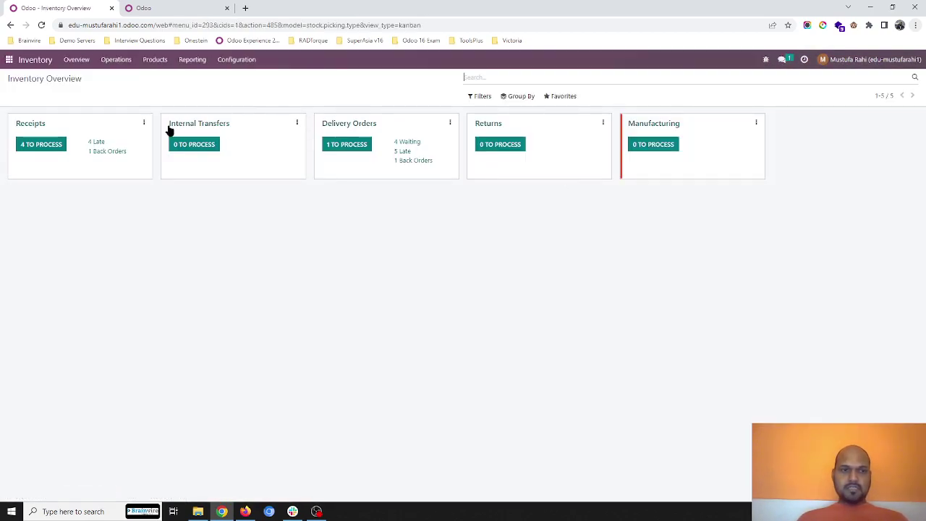
click(26, 128)
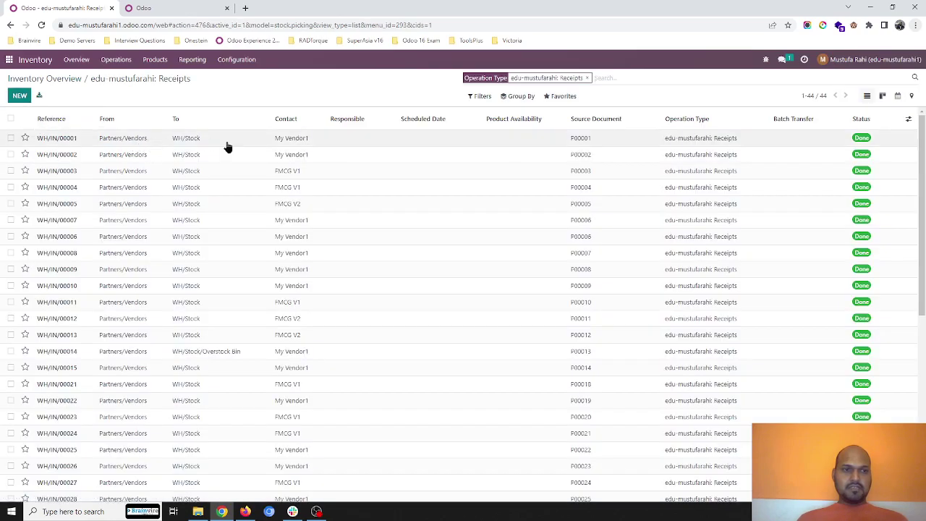
click(480, 95)
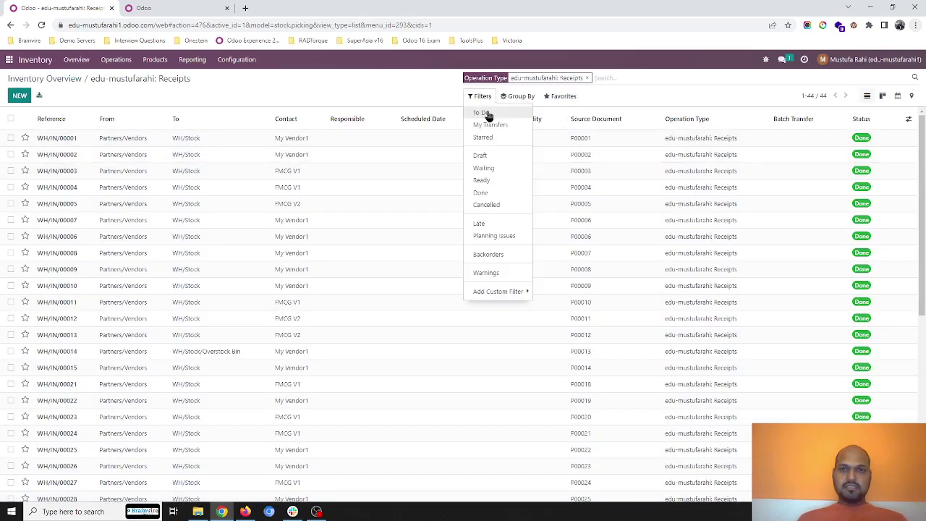
click(482, 113)
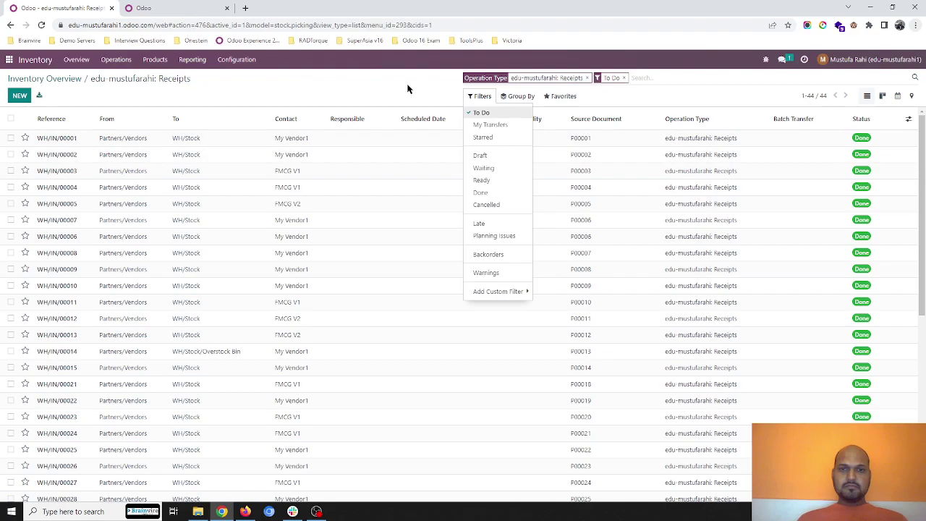
click(498, 169)
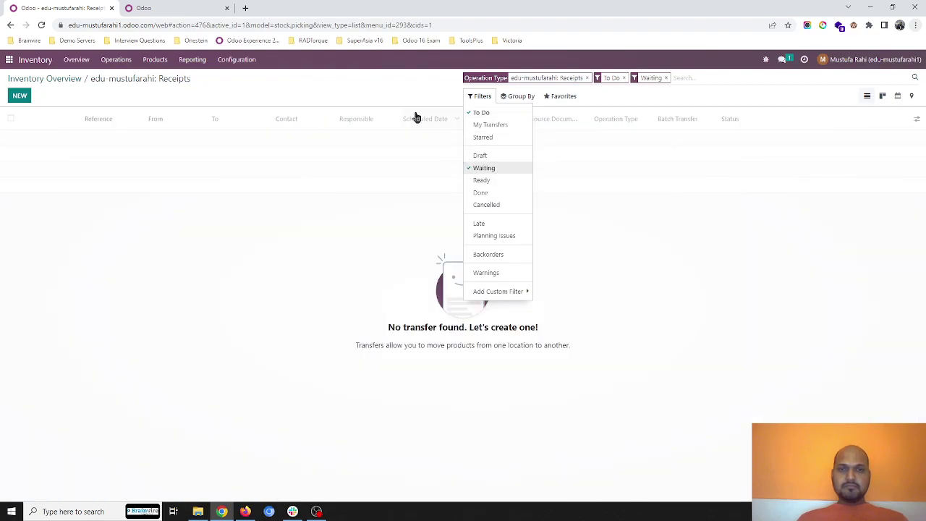
click(632, 78)
click(625, 78)
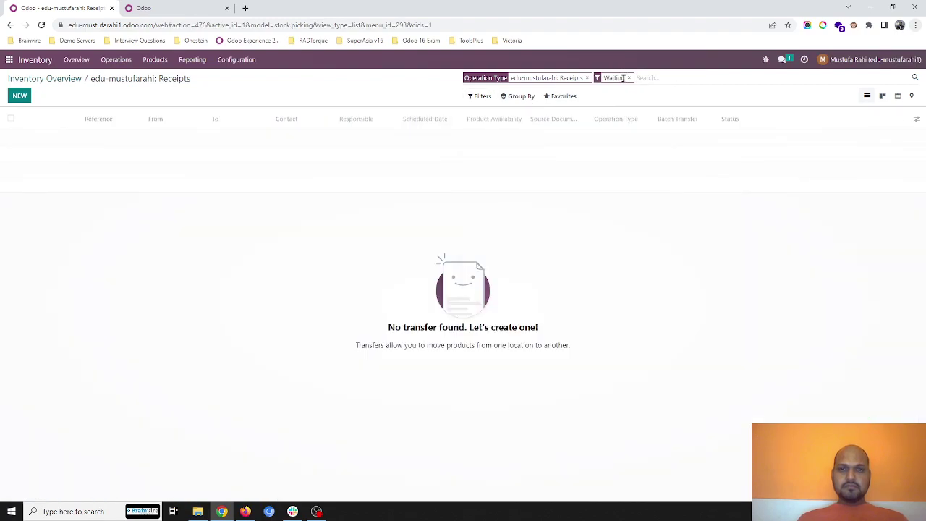
click(479, 96)
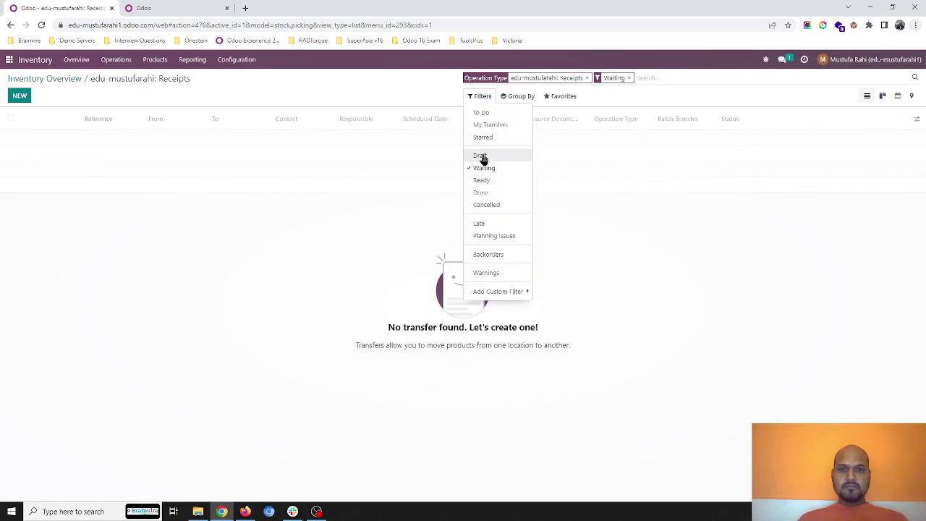
click(495, 179)
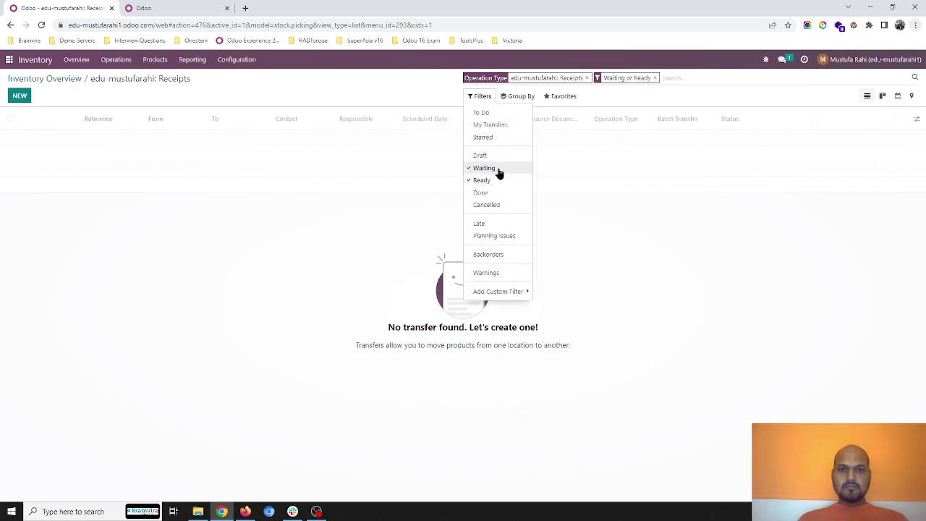
click(497, 170)
click(390, 80)
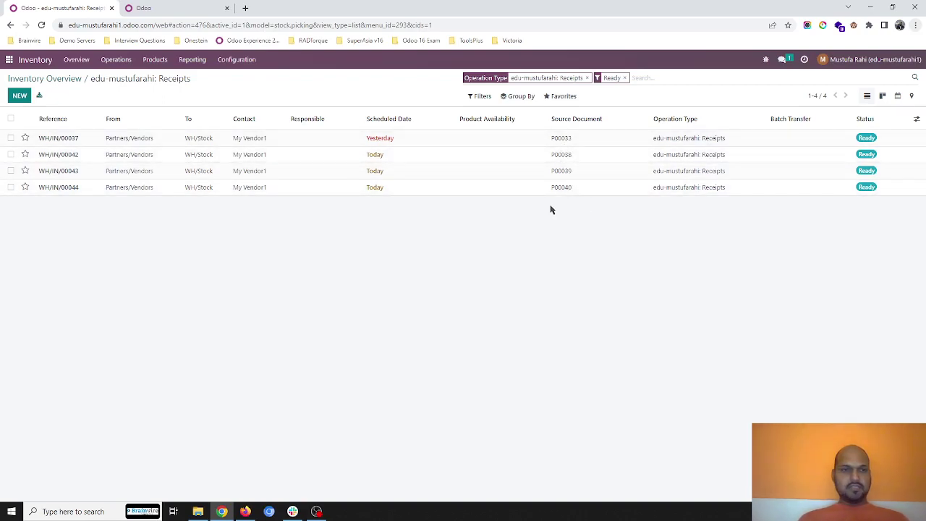
Step: Check the Purchase requests for quotation in the other tab, then return to the Ready receipts
click(157, 5)
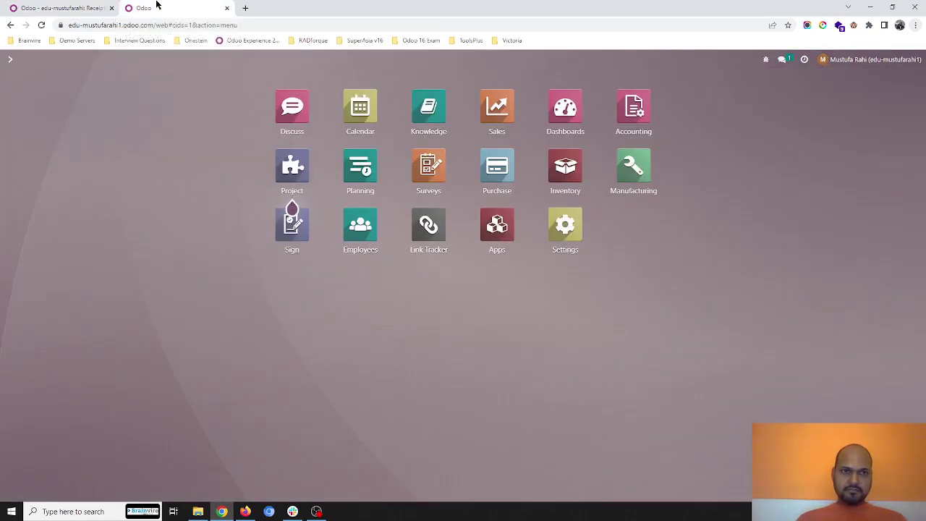
click(497, 170)
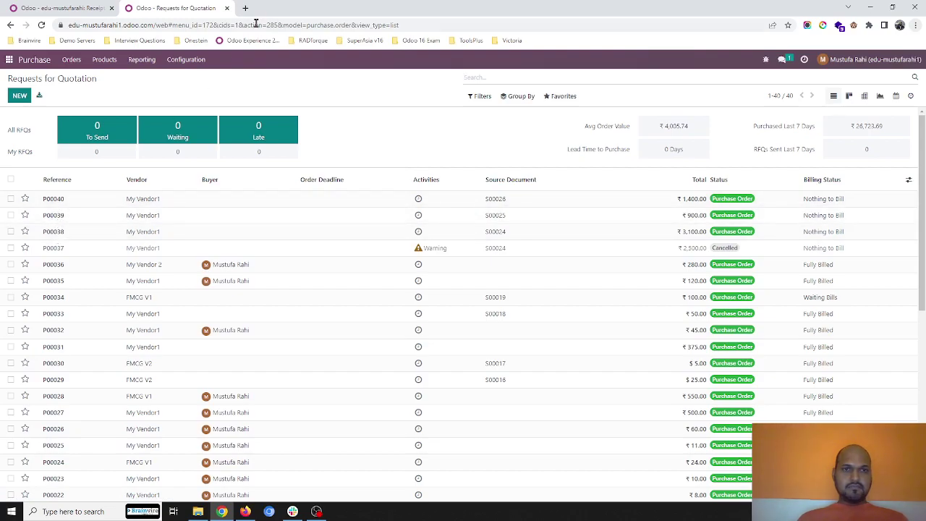
click(62, 8)
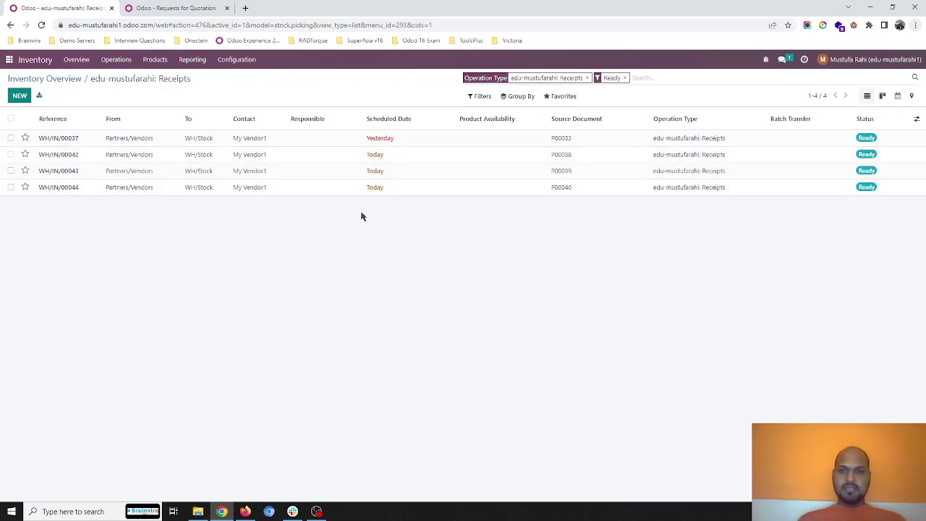
Step: Add receipts WH/IN/00042, 00043 and 00044 to a new draft batch with a responsible user
click(10, 154)
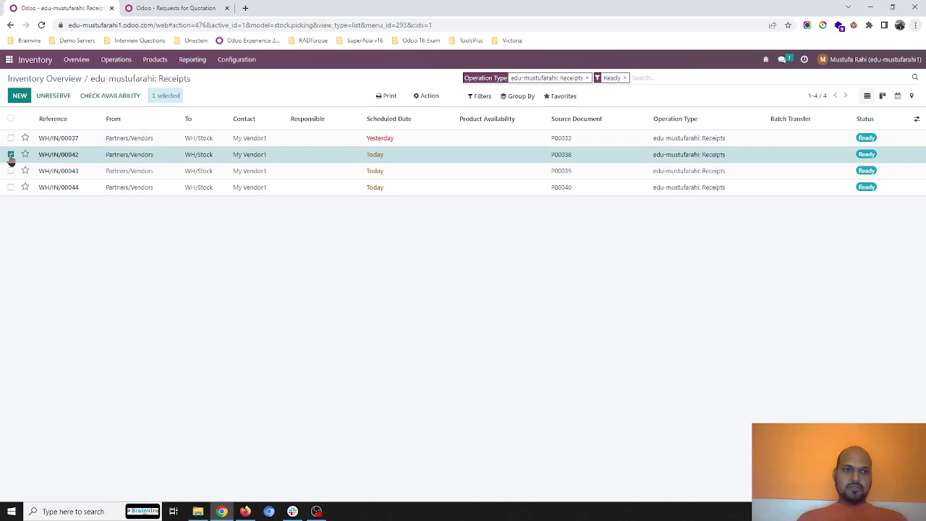
click(11, 171)
click(11, 187)
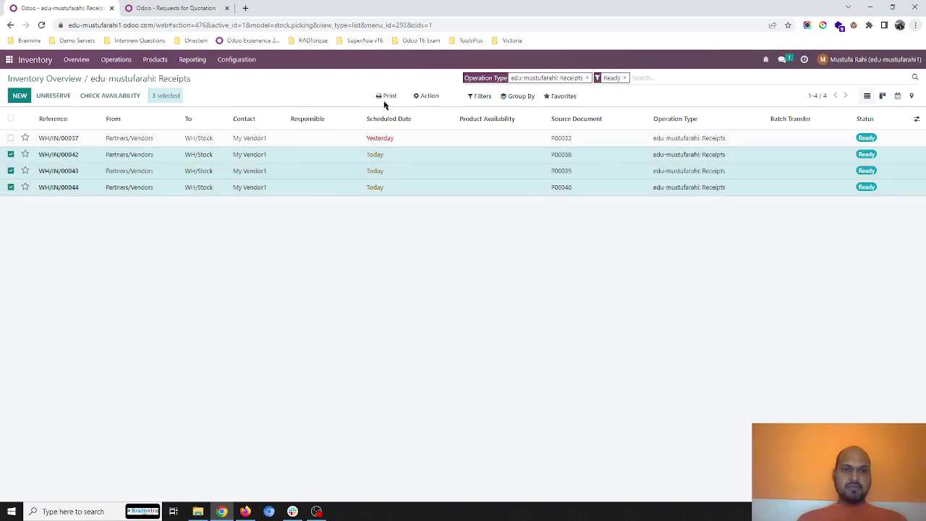
click(426, 96)
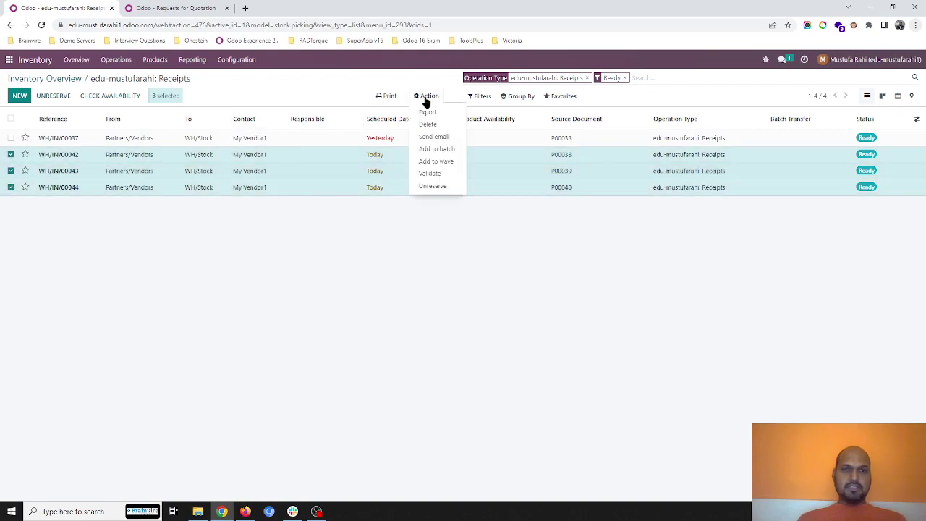
click(437, 149)
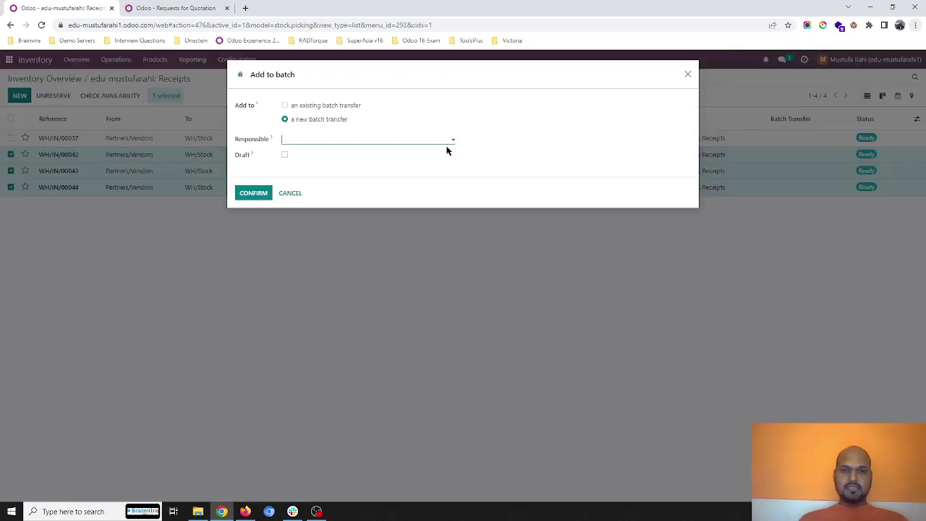
click(381, 137)
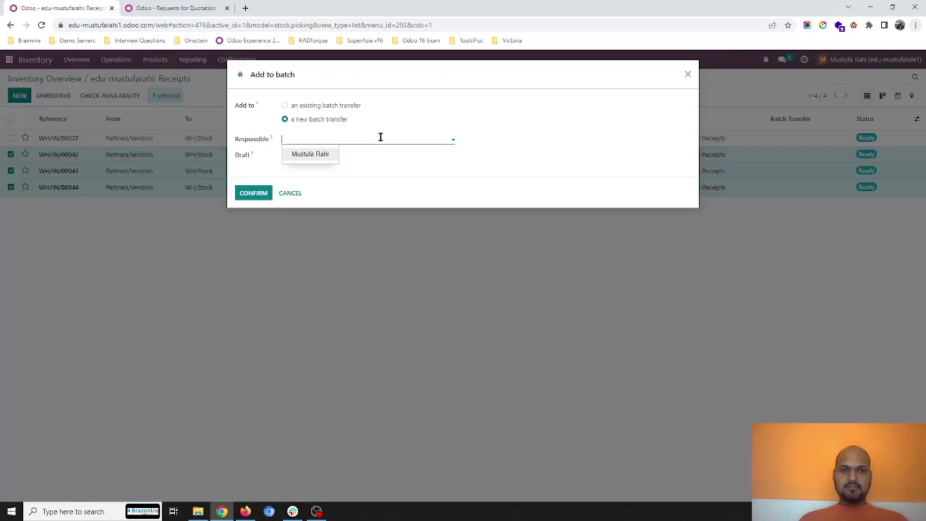
click(330, 154)
click(284, 156)
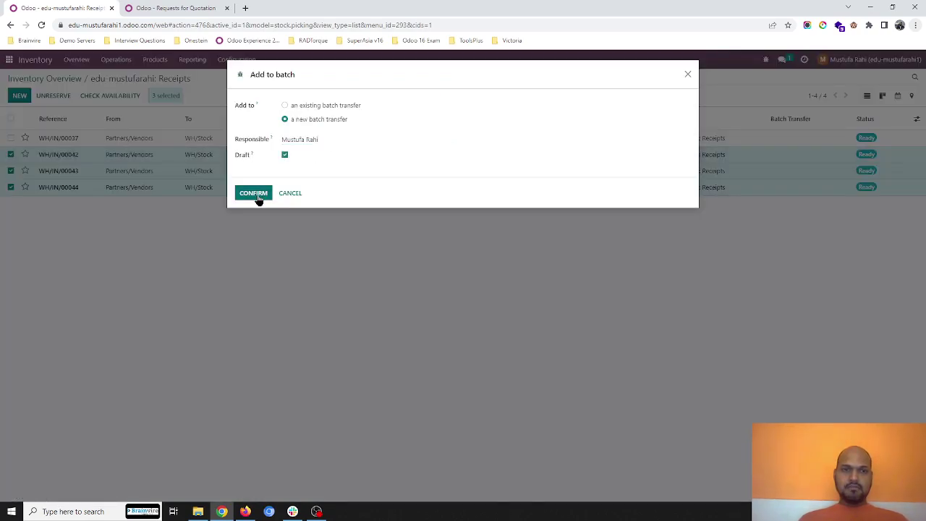
click(255, 193)
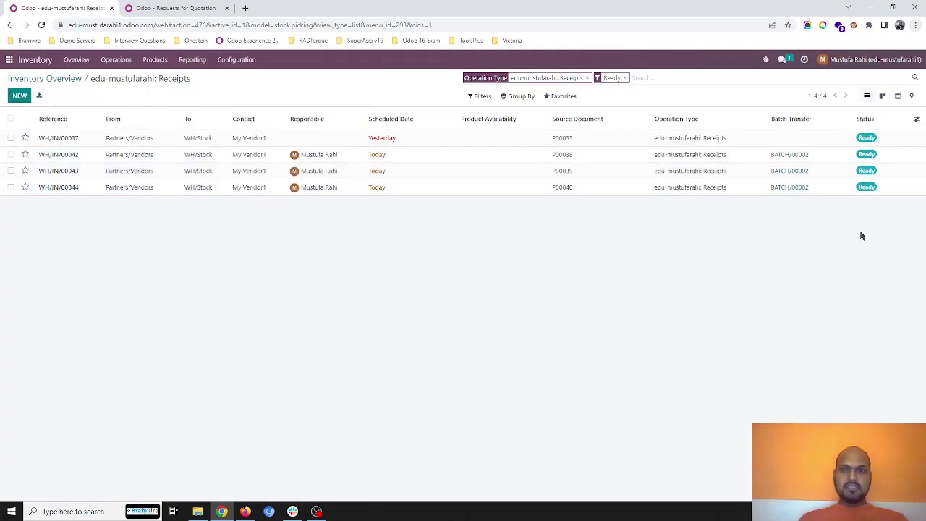
Step: Open BATCH/00002 from Batch Transfers, confirm it, and view its Detailed Operations lines
click(128, 62)
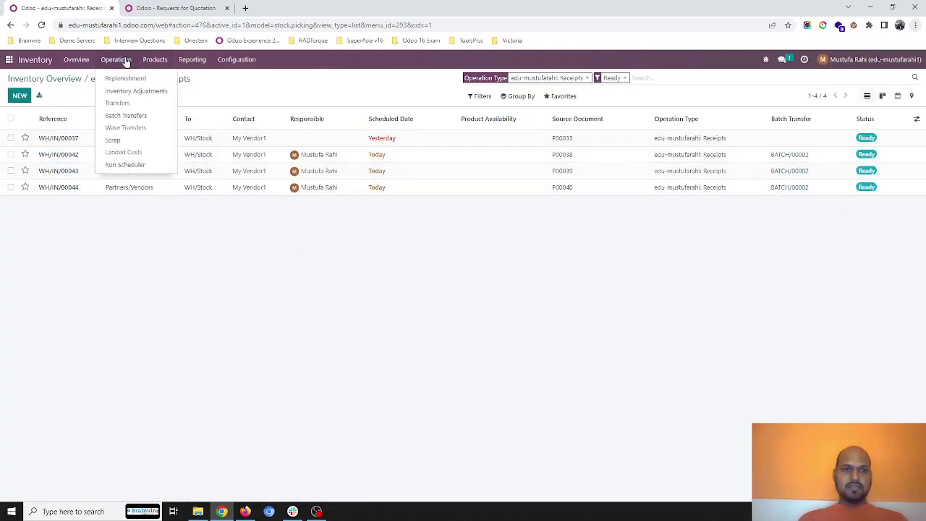
click(126, 116)
click(347, 144)
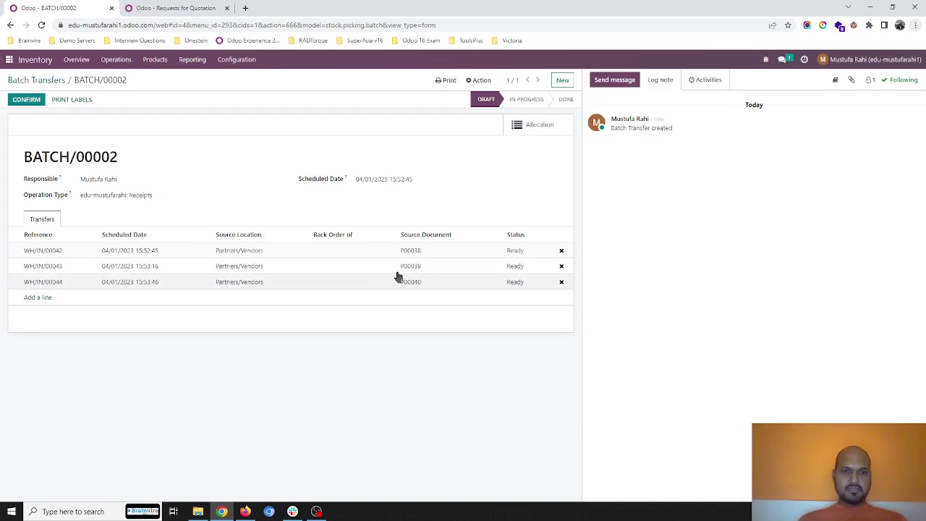
click(32, 105)
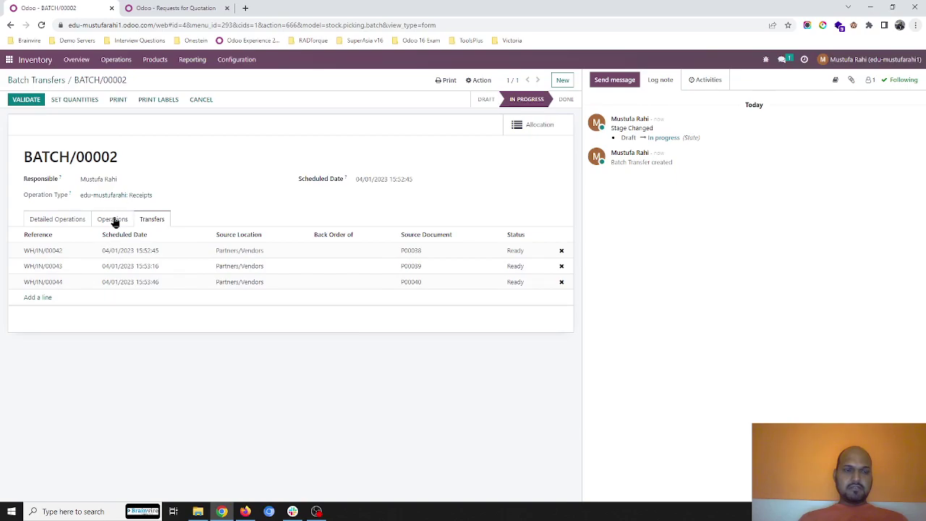
click(65, 219)
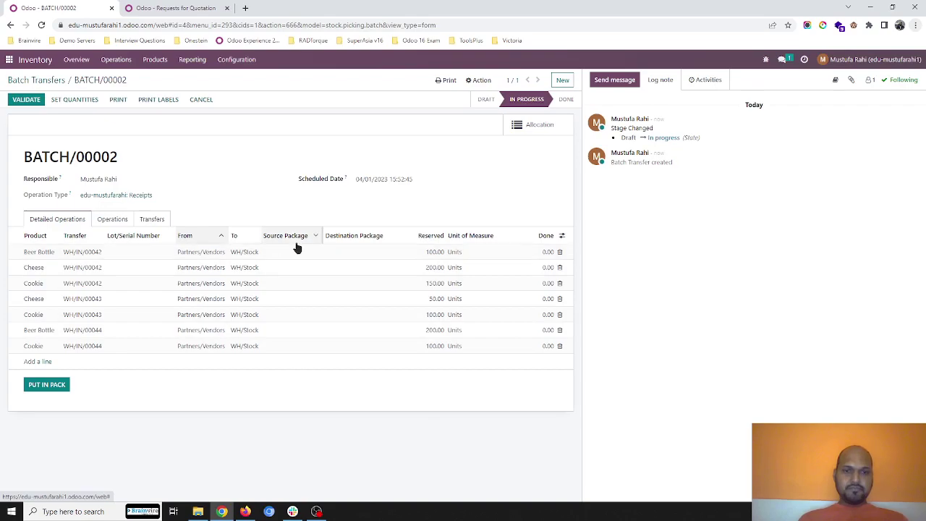
click(122, 217)
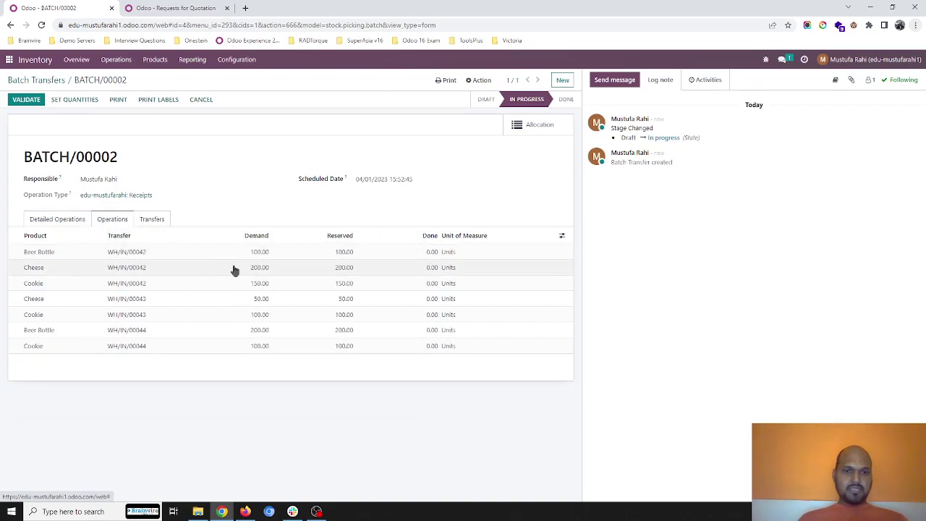
click(47, 217)
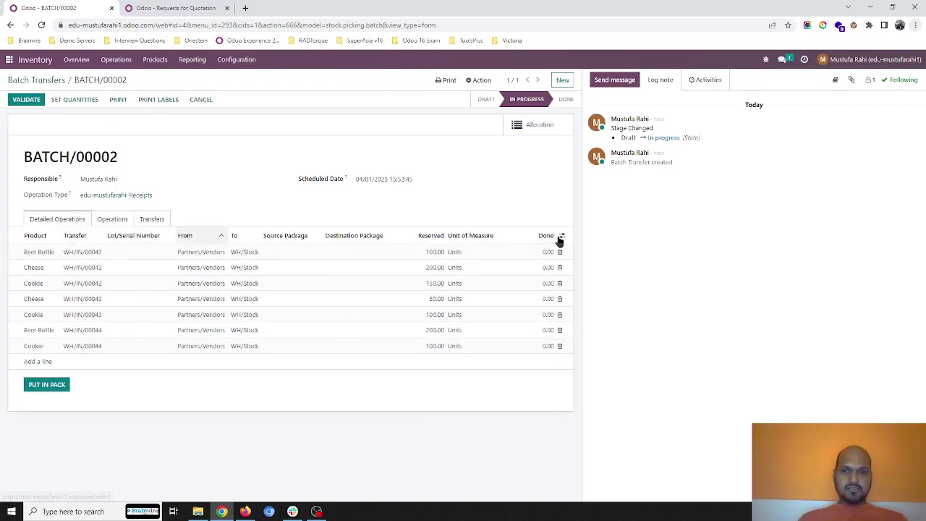
click(561, 237)
click(550, 220)
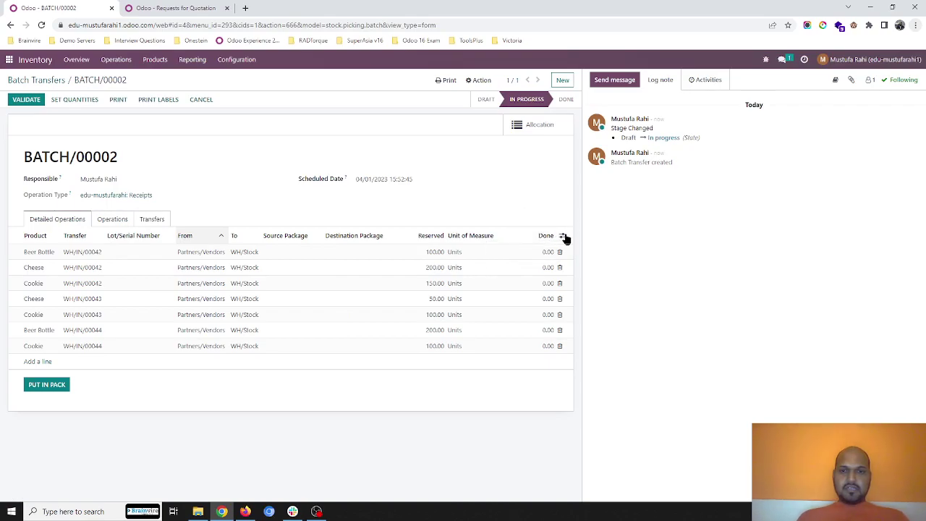
click(565, 238)
click(545, 251)
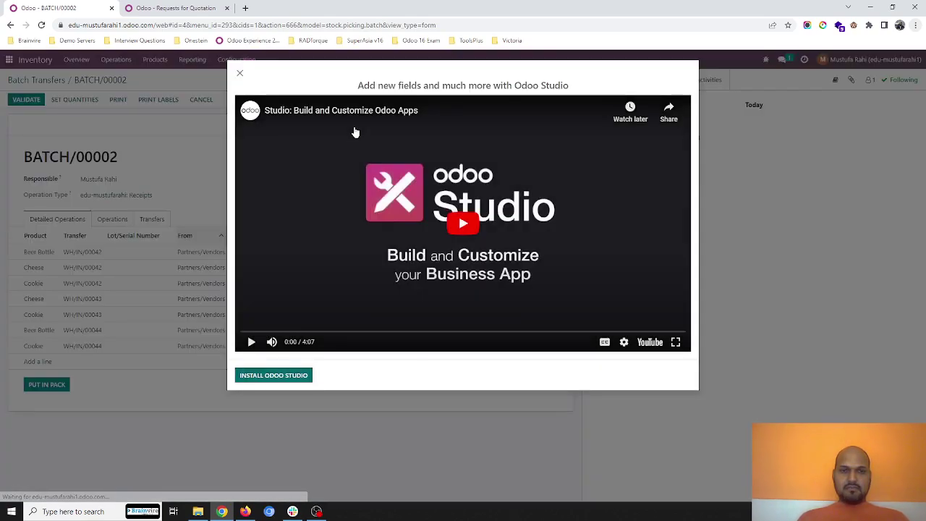
click(240, 75)
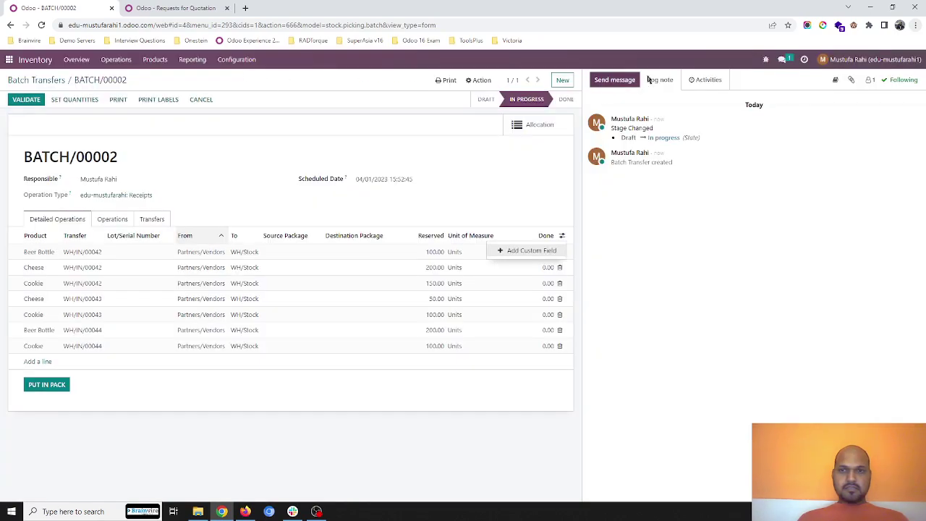
click(279, 196)
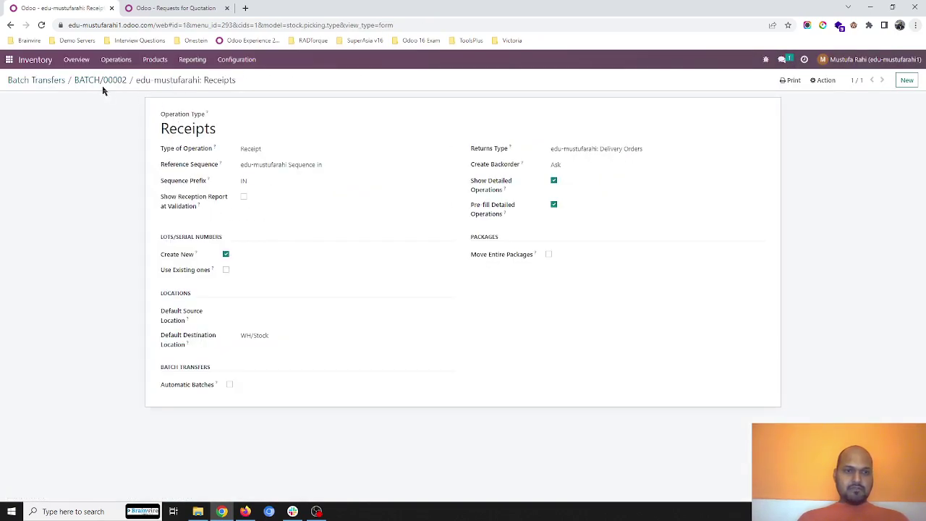
click(96, 81)
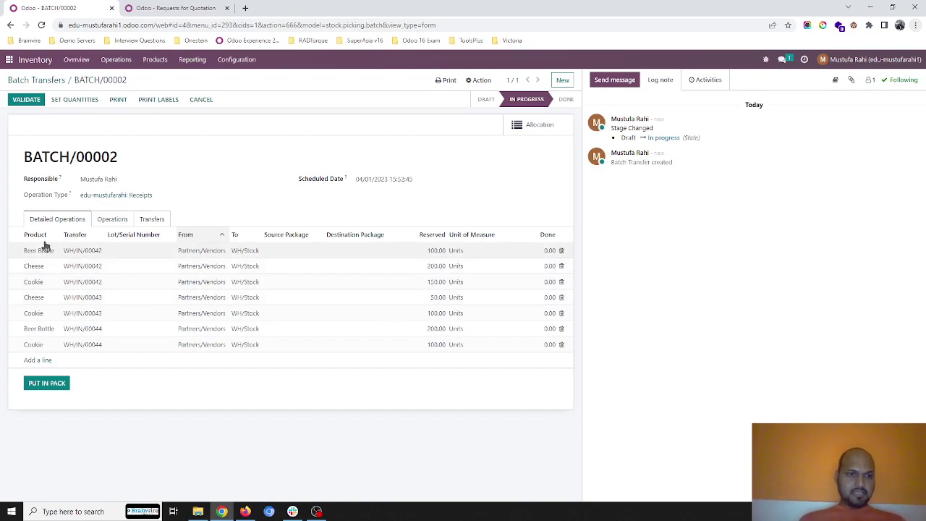
Step: Enter done quantities 100 and 200 on the Beer Bottle lines and pack them into PACK0000005
click(37, 236)
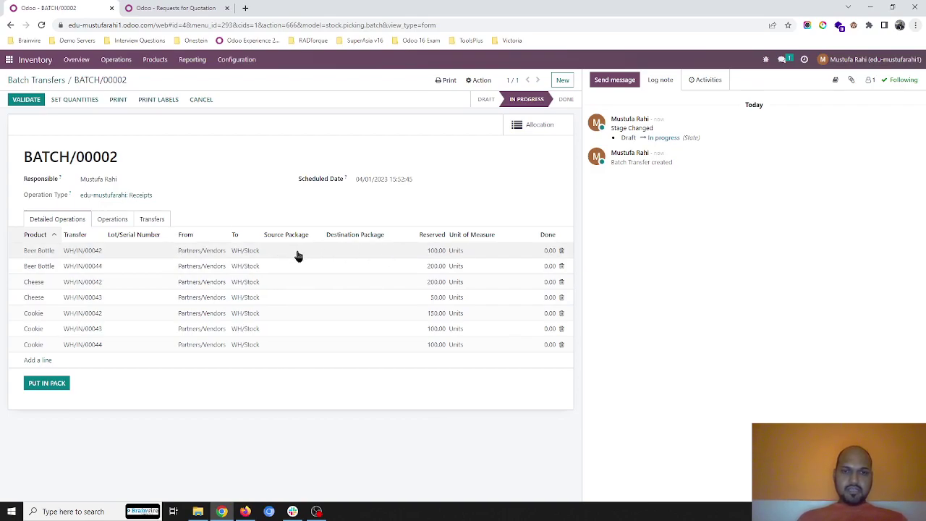
click(297, 251)
click(343, 250)
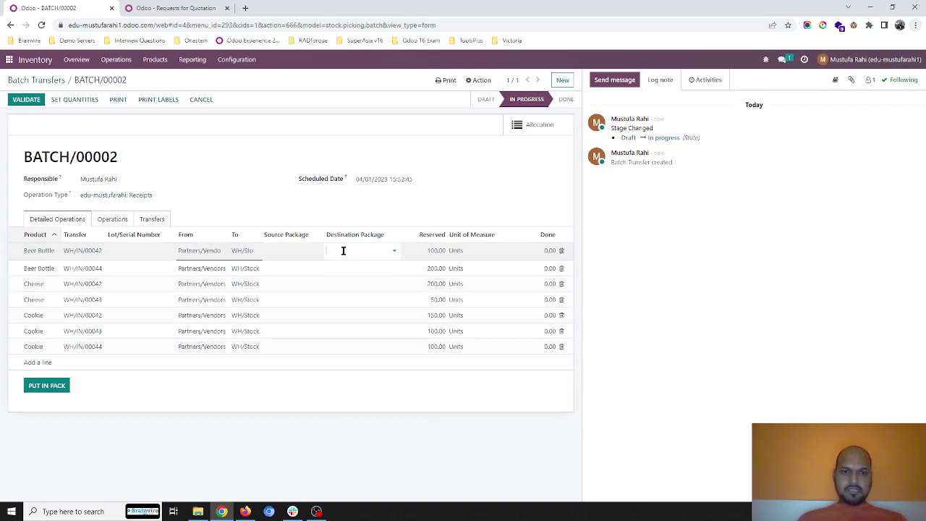
click(546, 249)
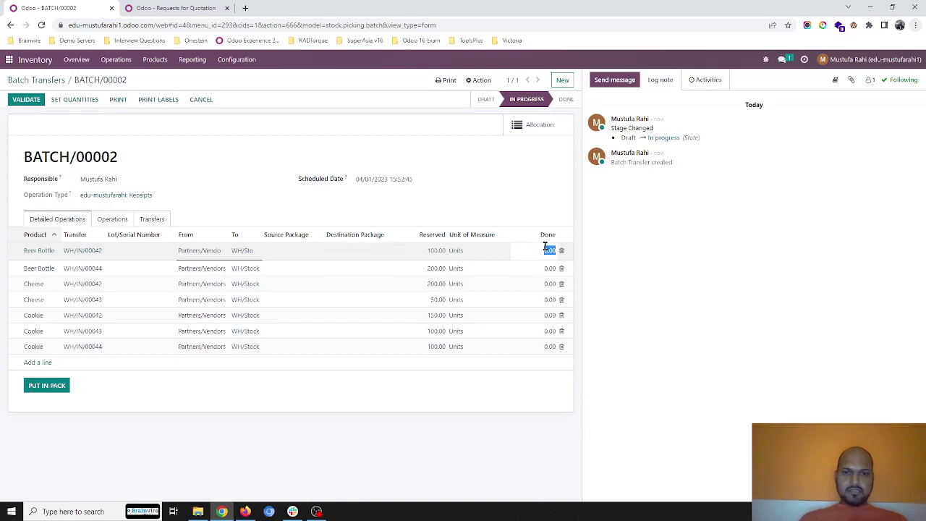
text(100)
click(547, 266)
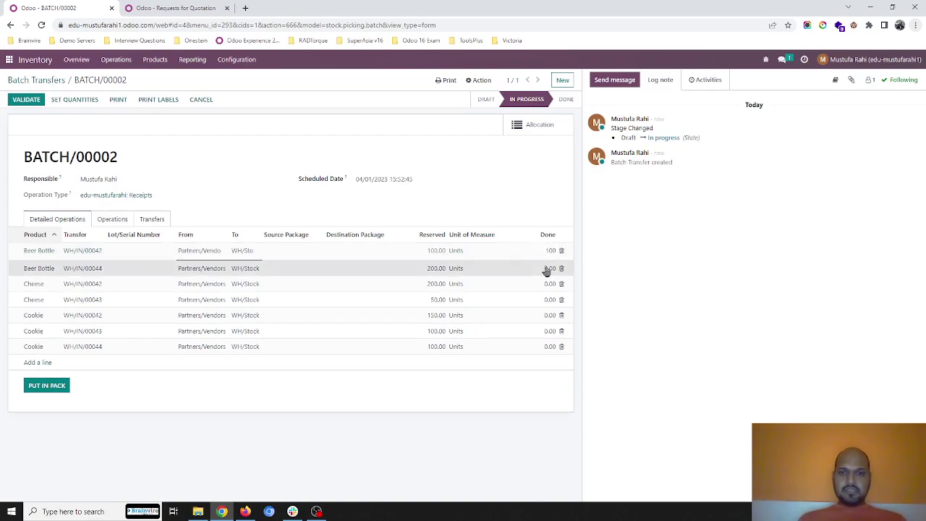
click(511, 225)
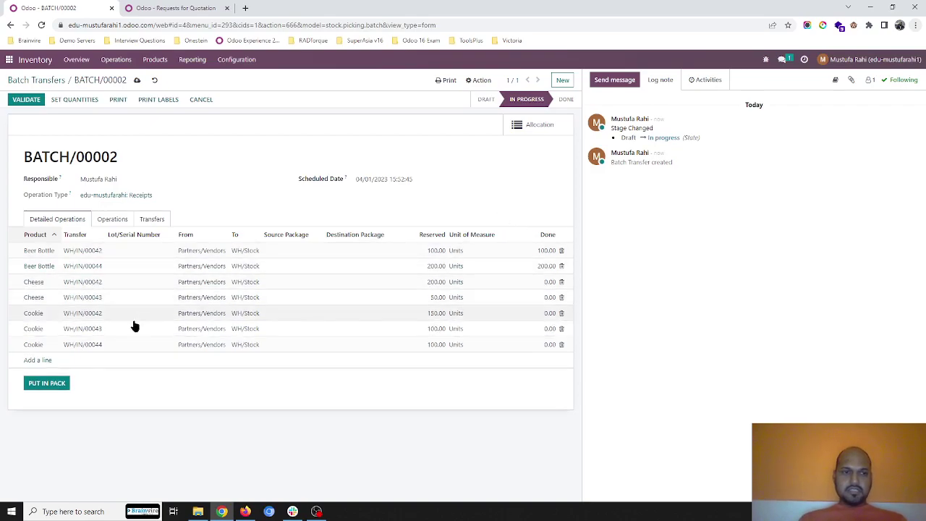
click(54, 383)
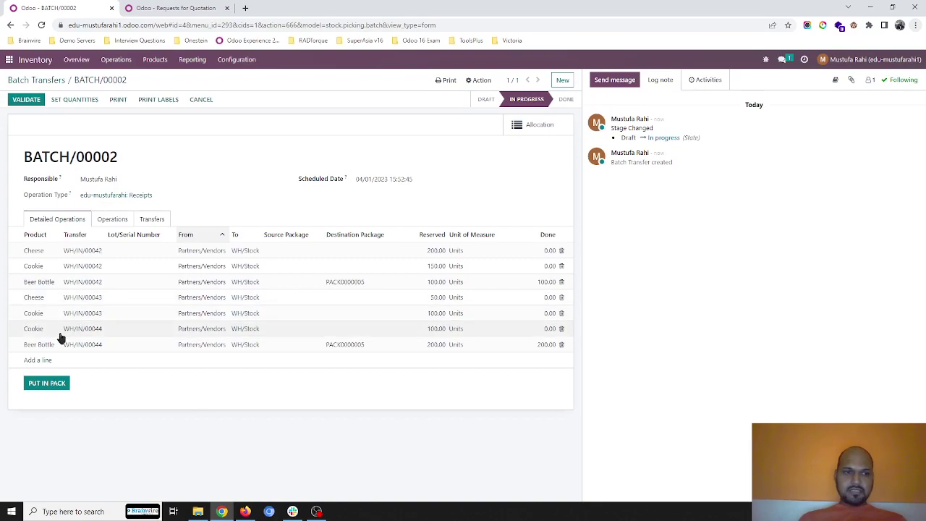
Step: Record Cheese done quantities 200 and 50 and pack both lines into PACK0000006
click(42, 234)
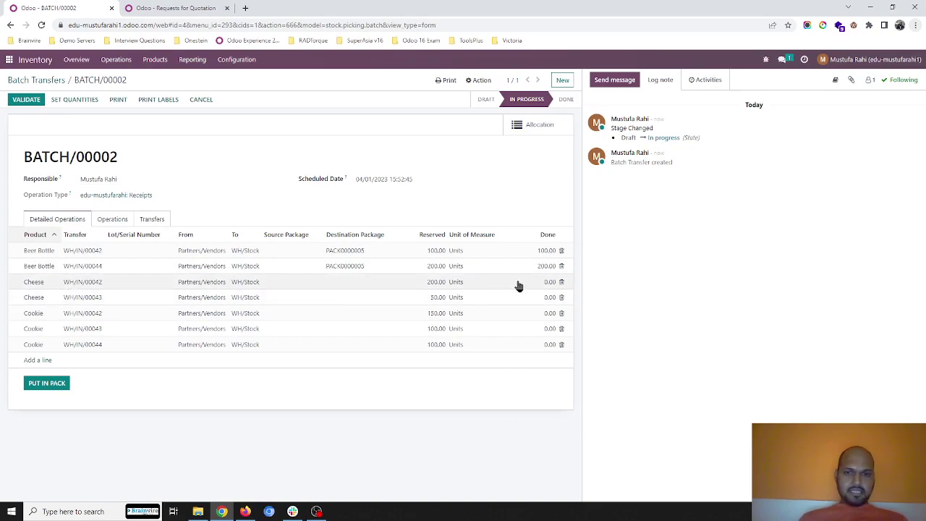
click(521, 283)
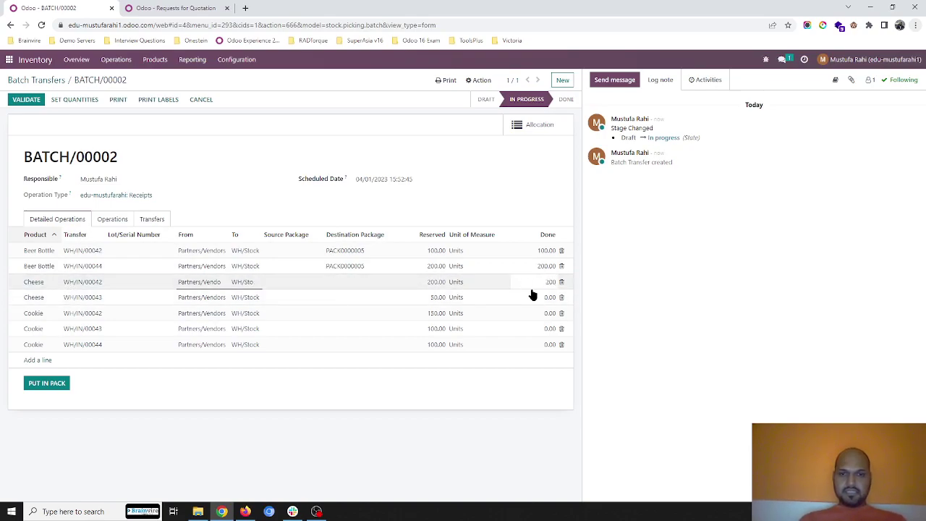
click(544, 298)
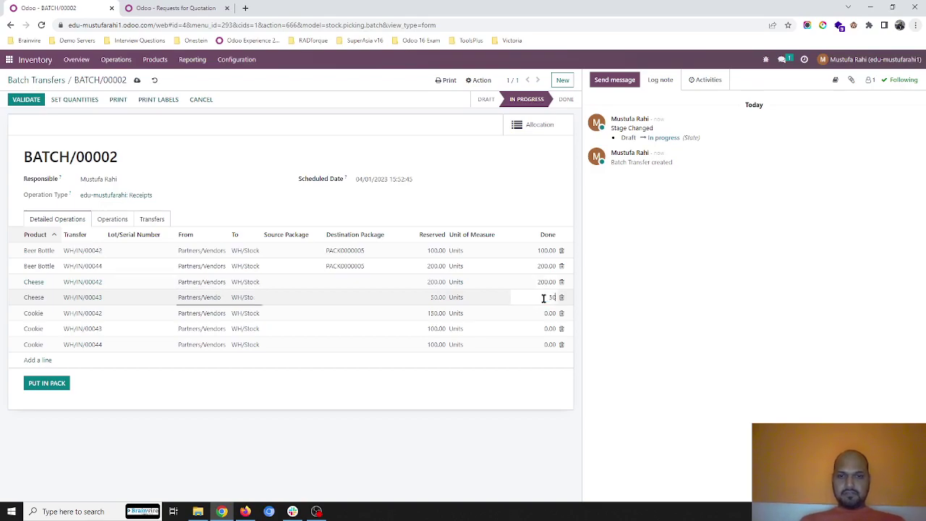
click(503, 219)
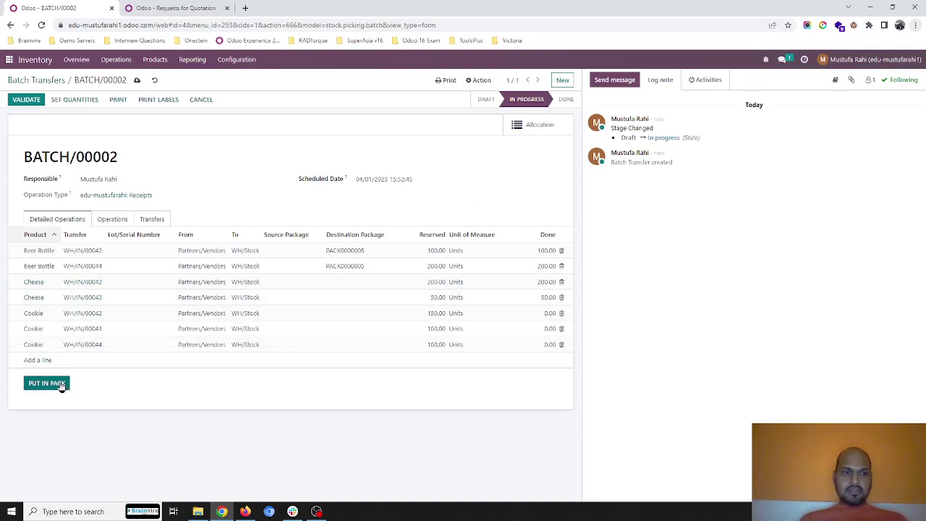
click(61, 385)
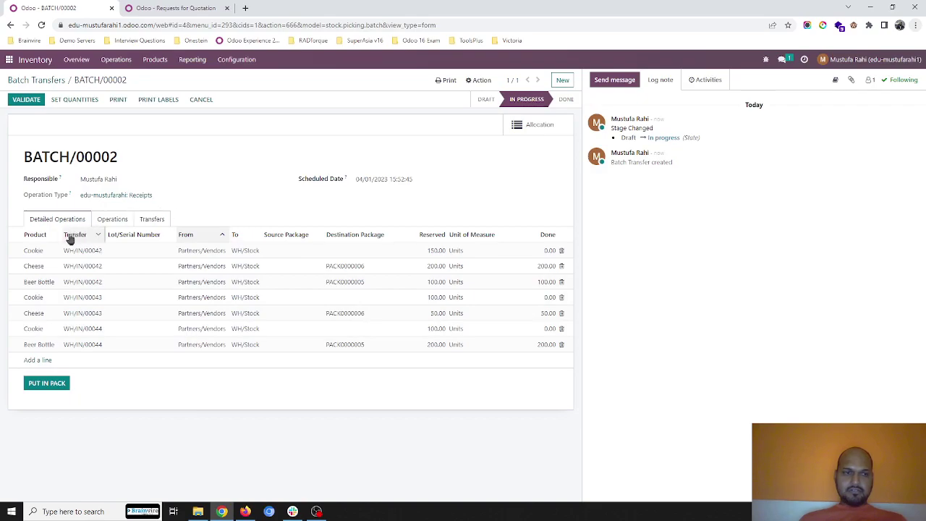
Step: Fill the remaining done quantities from reserved amounts and pack the three Cookie lines into PACK0000007
click(38, 236)
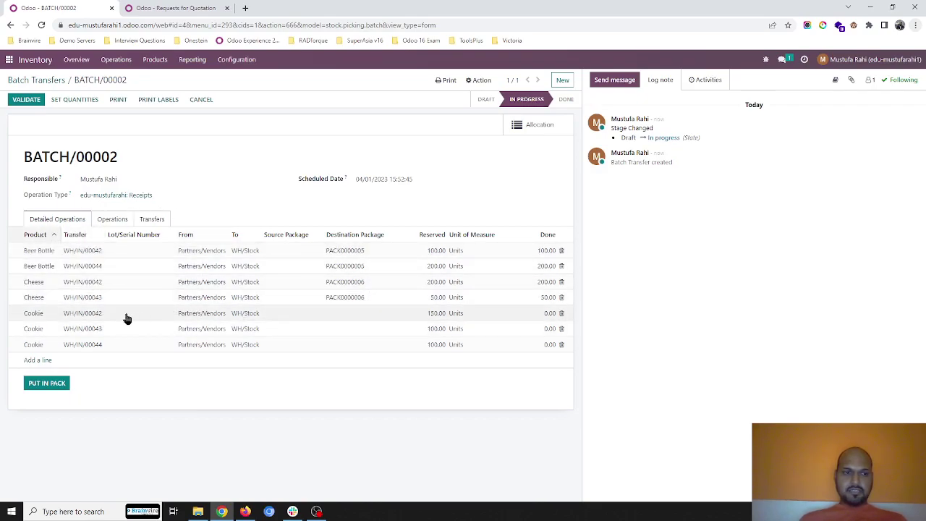
click(72, 99)
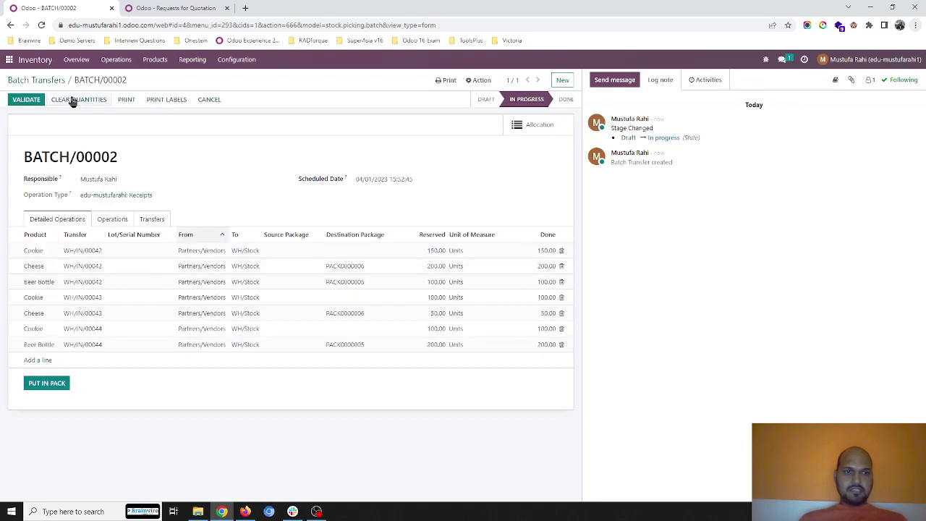
click(66, 383)
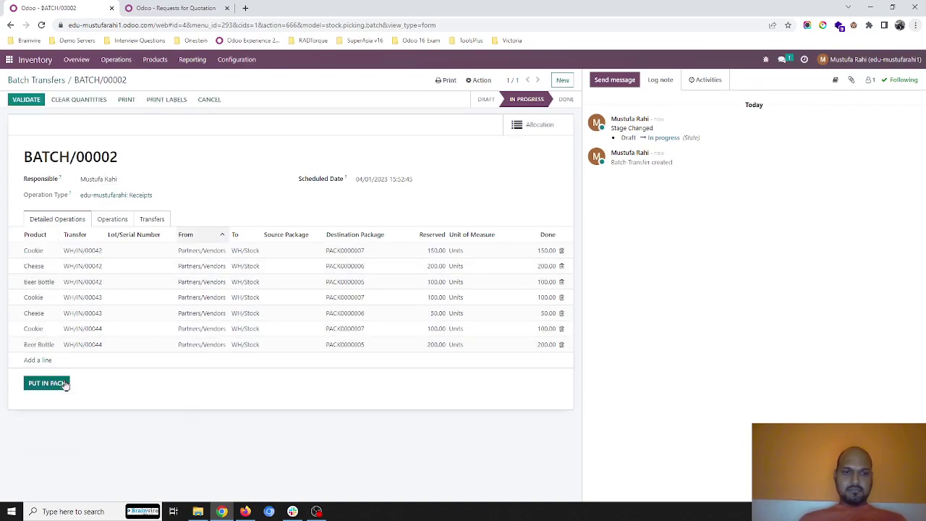
click(33, 234)
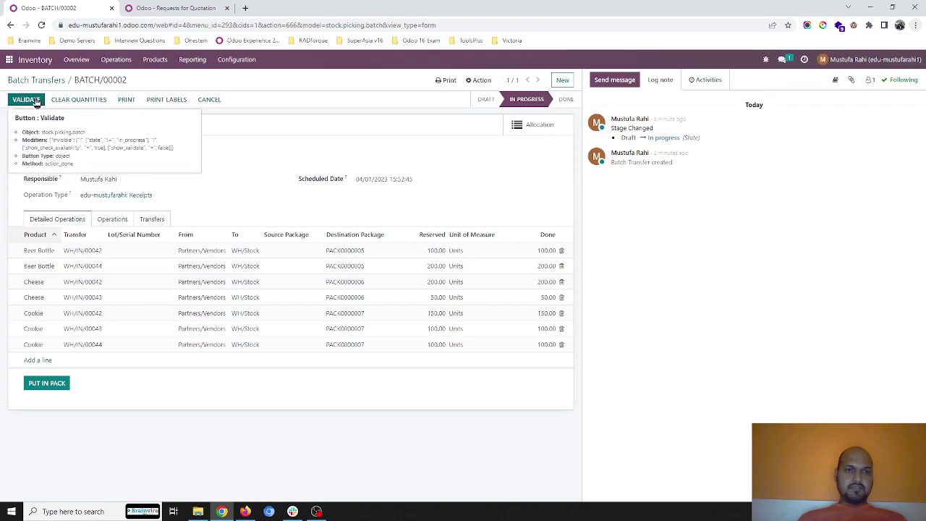
click(158, 11)
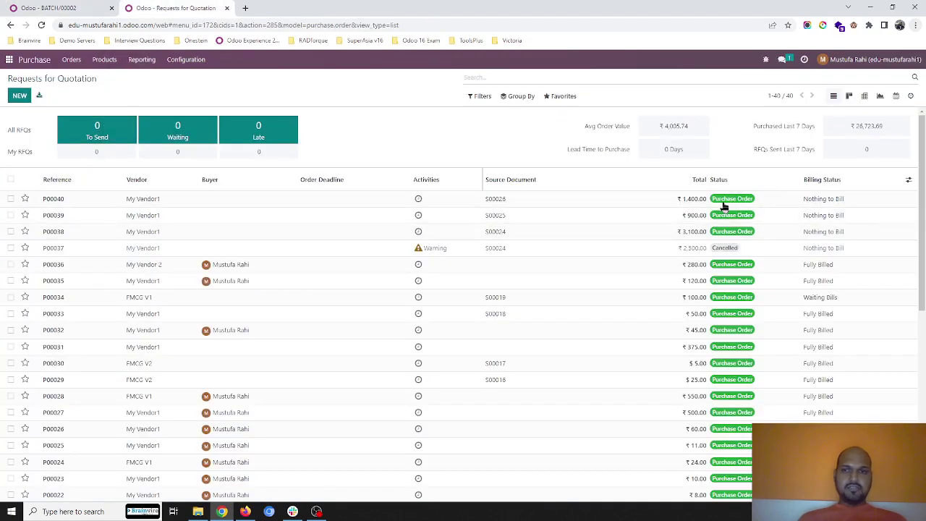
click(140, 236)
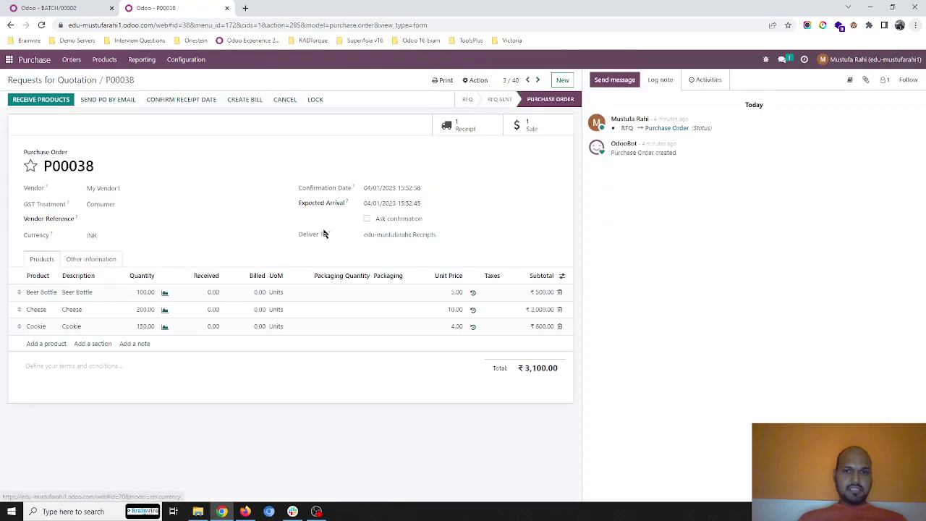
click(466, 125)
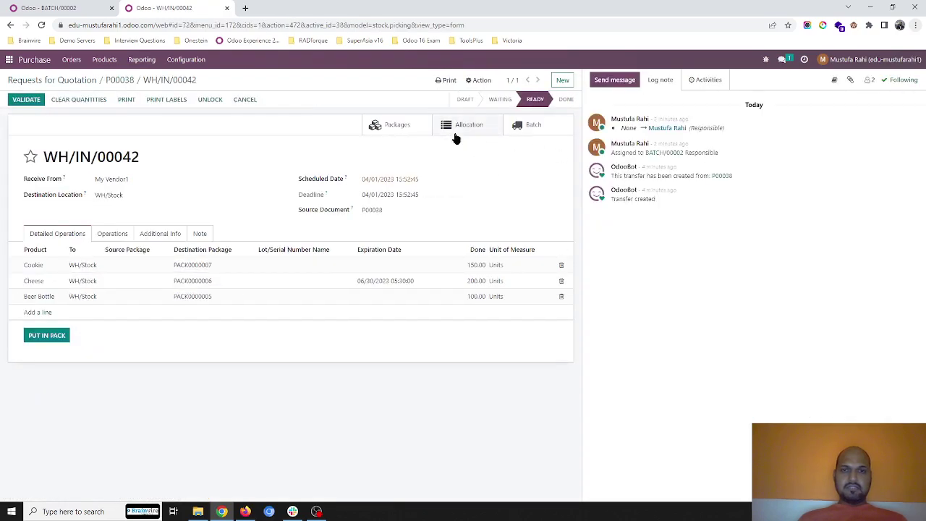
click(535, 135)
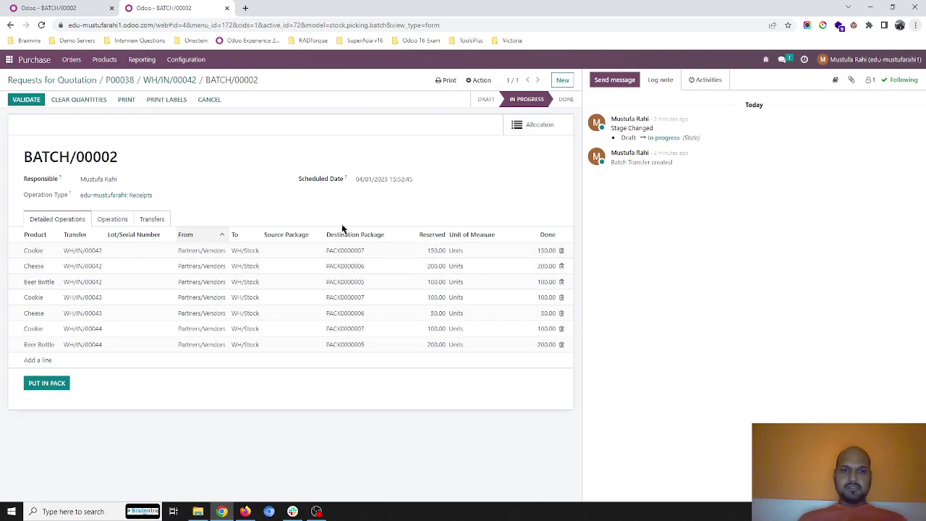
click(177, 82)
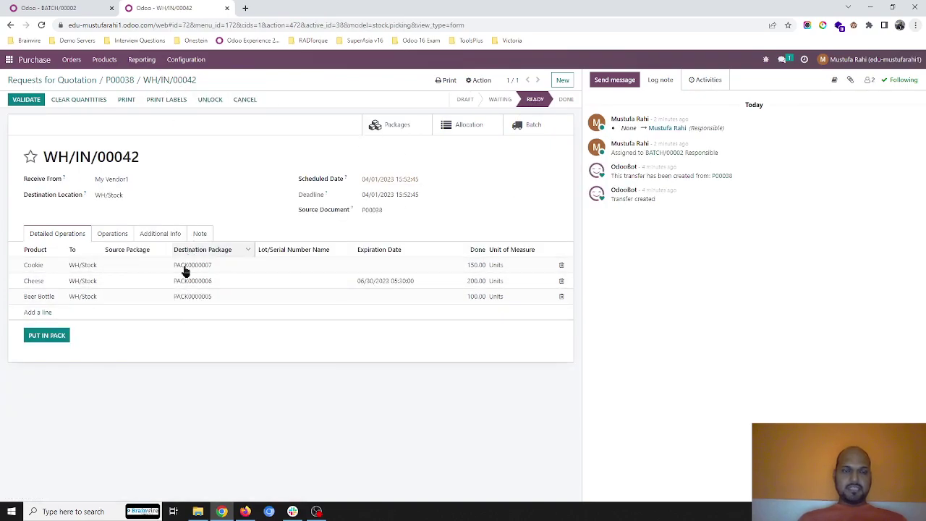
click(79, 10)
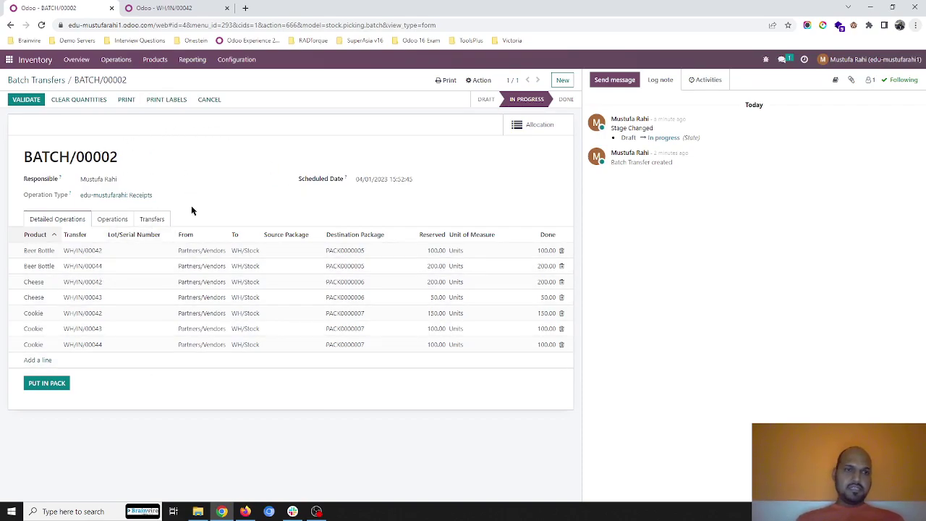
Step: Attempt batch validation, then enter lot L01 on the first Cheese line after the missing-lot error
click(26, 100)
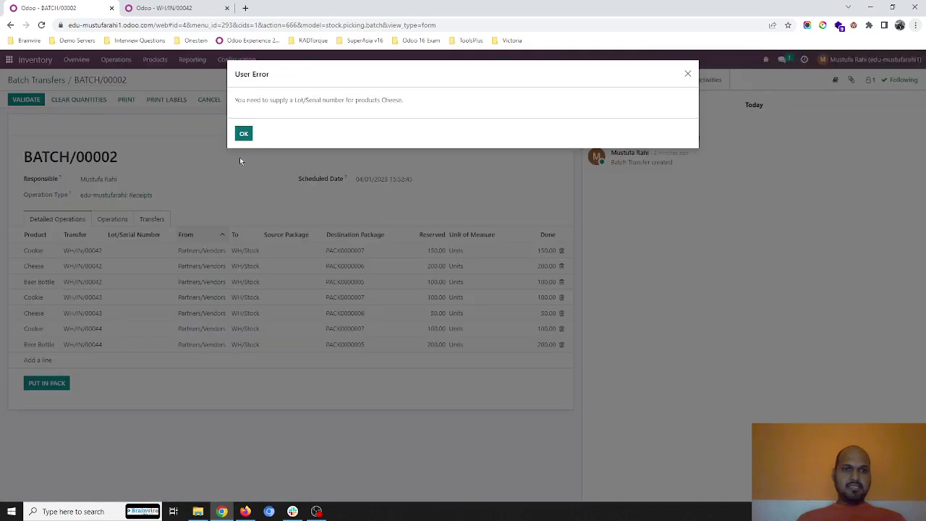
click(243, 134)
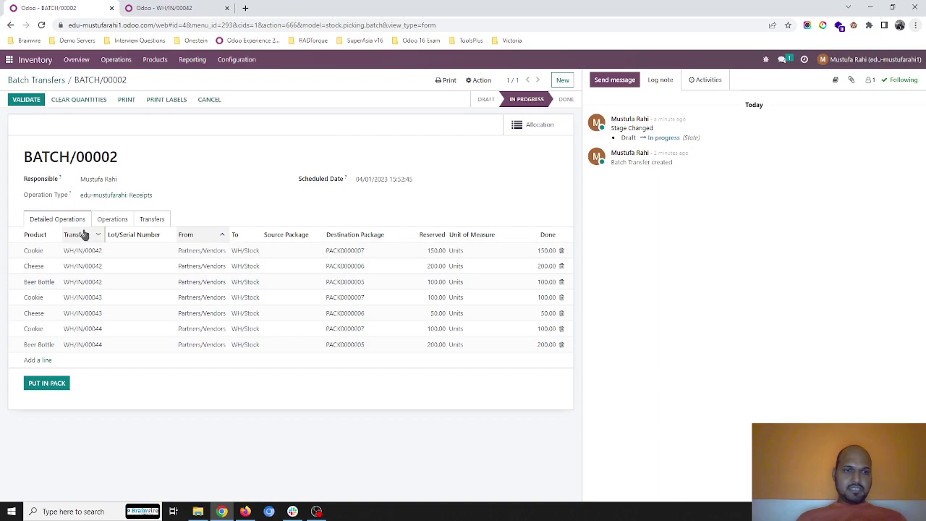
click(41, 236)
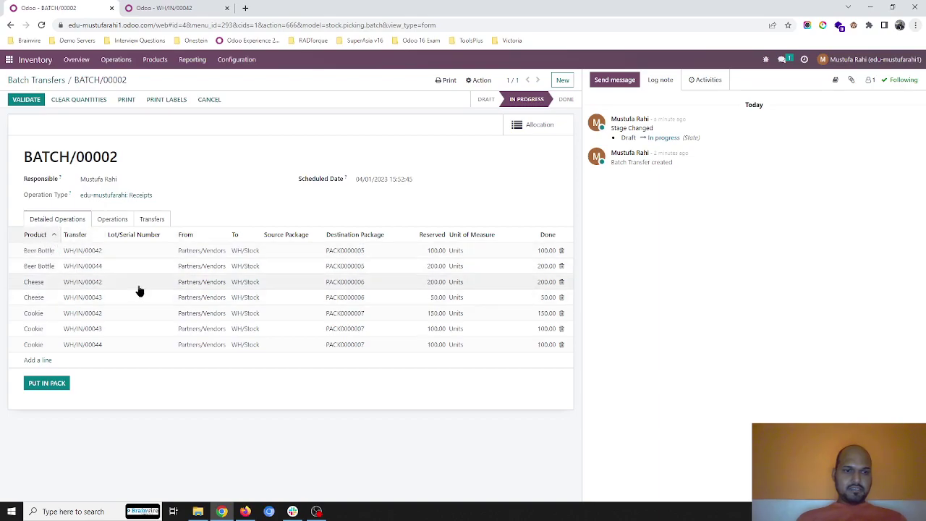
click(148, 282)
click(153, 282)
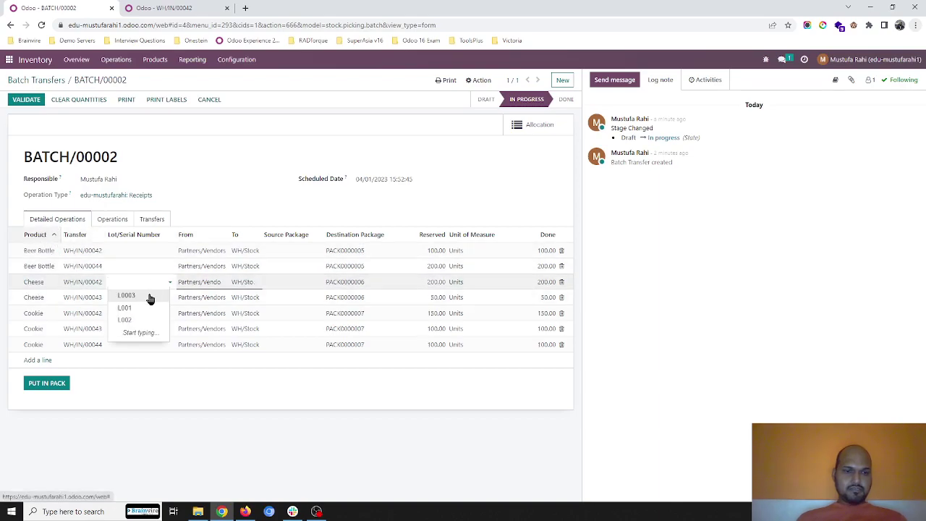
text(L)
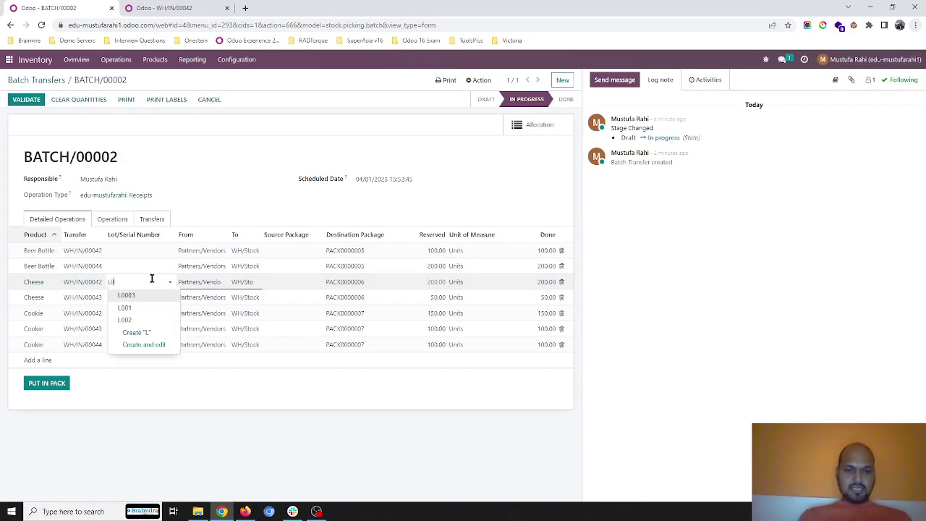
text(01)
key(Tab)
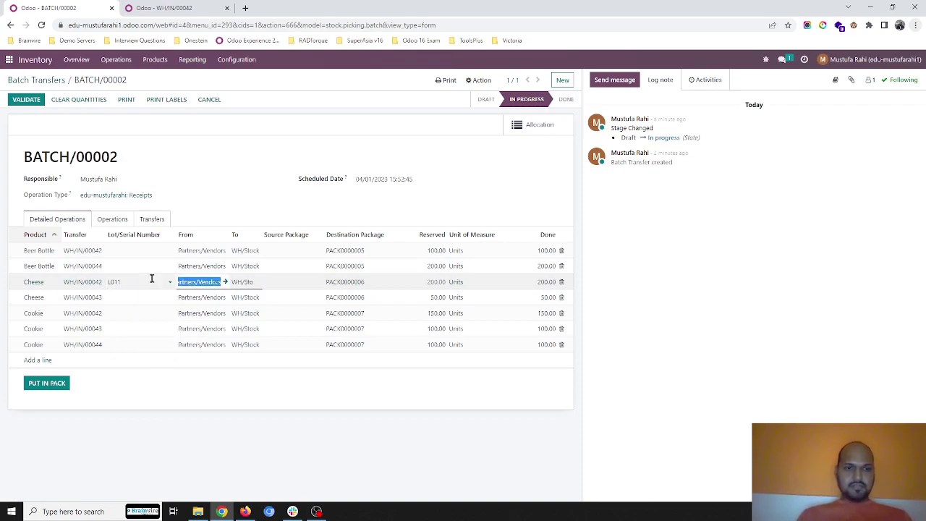
click(147, 295)
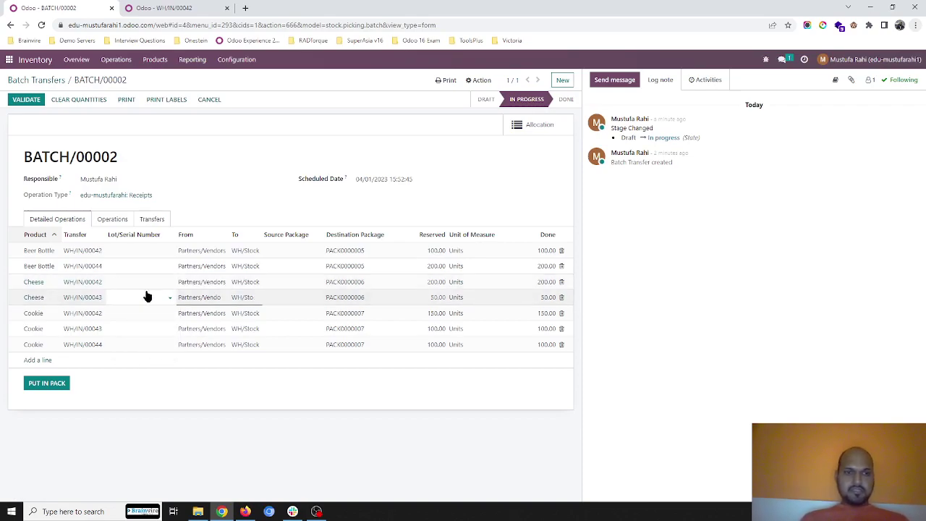
Step: Try creating a new Cheese lot from the lot field, then discard it after a validation error
click(141, 282)
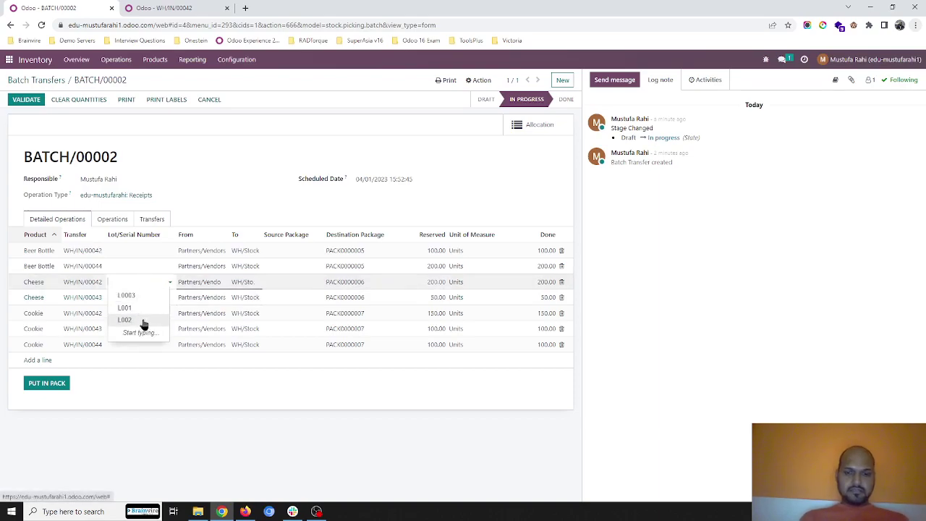
text(L00)
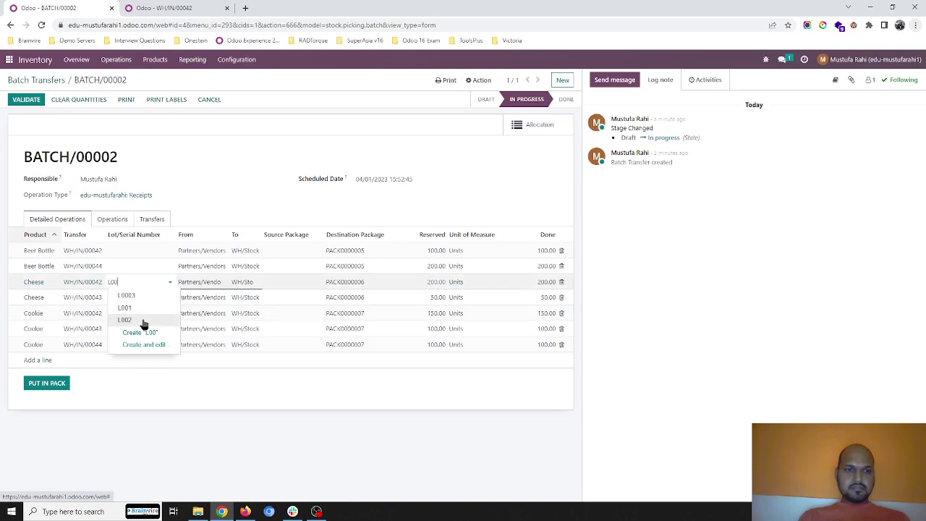
text(11)
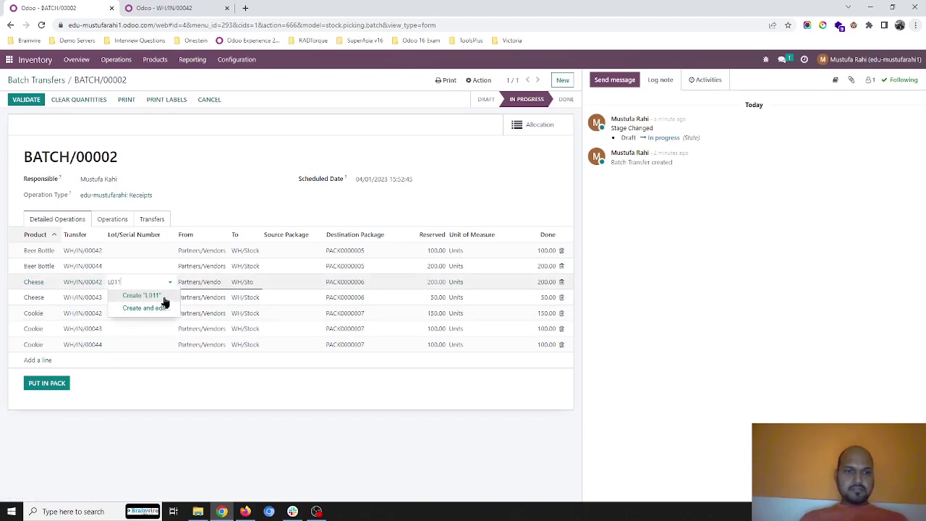
click(159, 305)
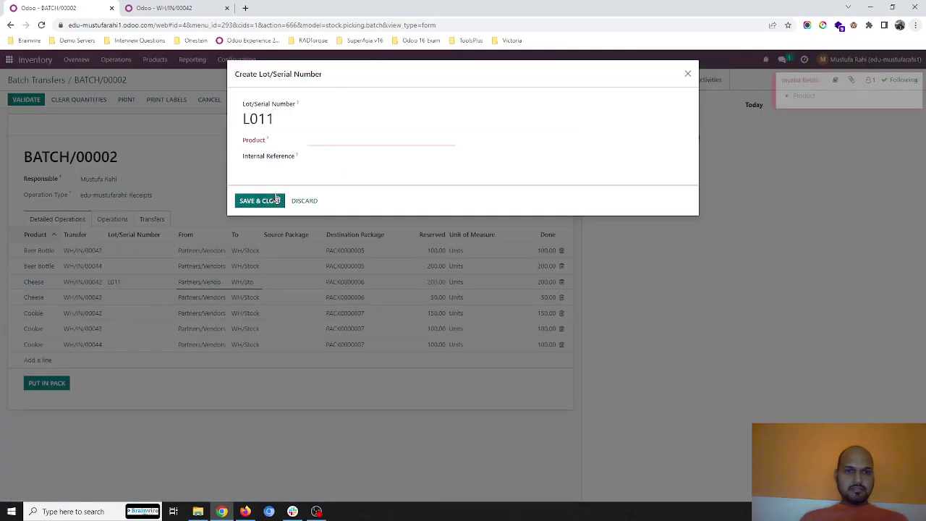
click(350, 141)
click(343, 155)
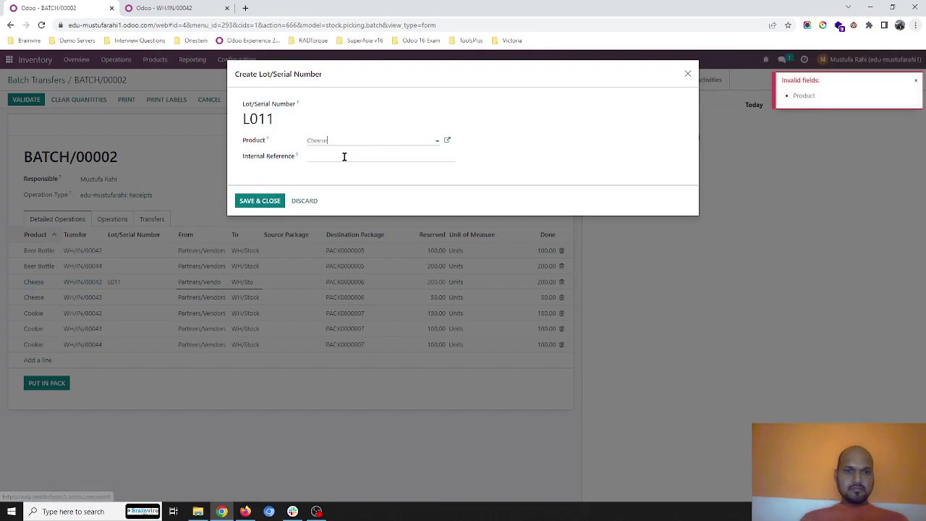
click(261, 203)
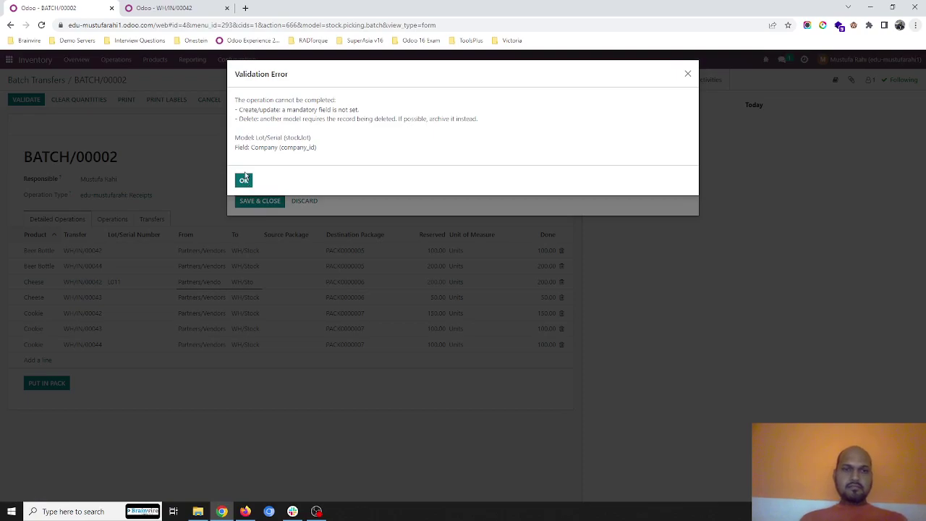
click(244, 181)
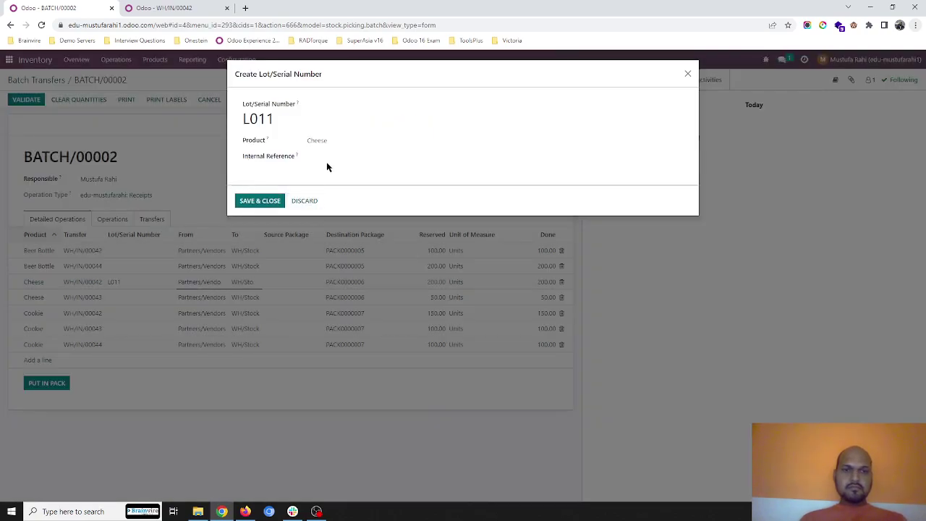
click(335, 154)
click(304, 202)
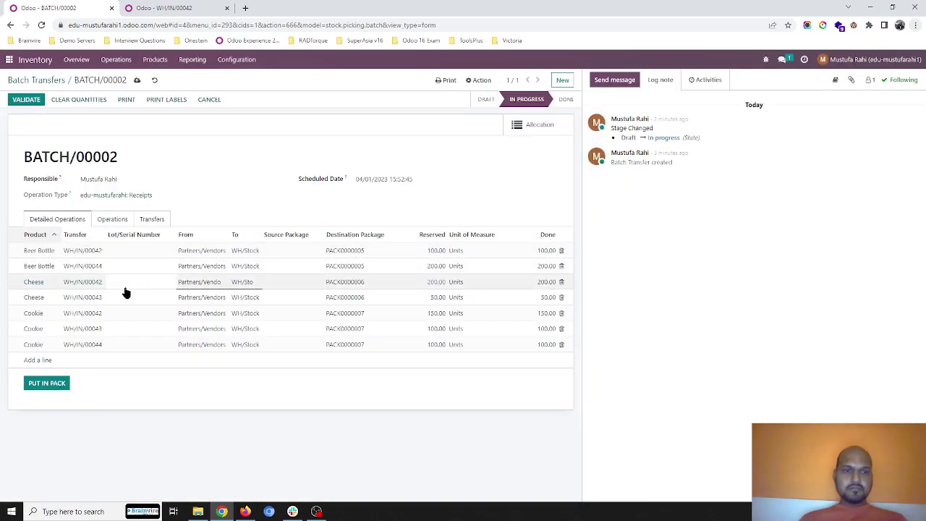
Step: Retry creating lot L11 for product Cheese, dismiss the validation error and discard it
click(140, 281)
text(L0)
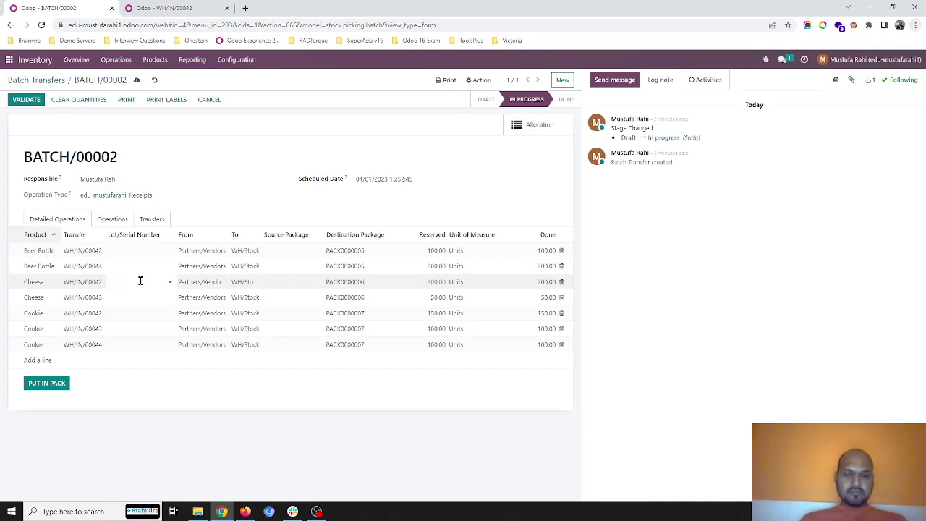
key(BackSpace)
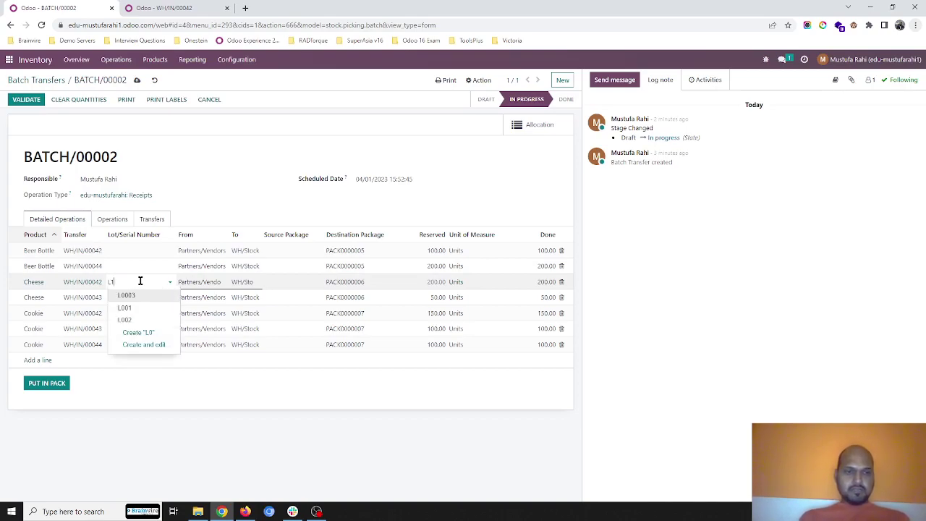
text(11)
click(150, 295)
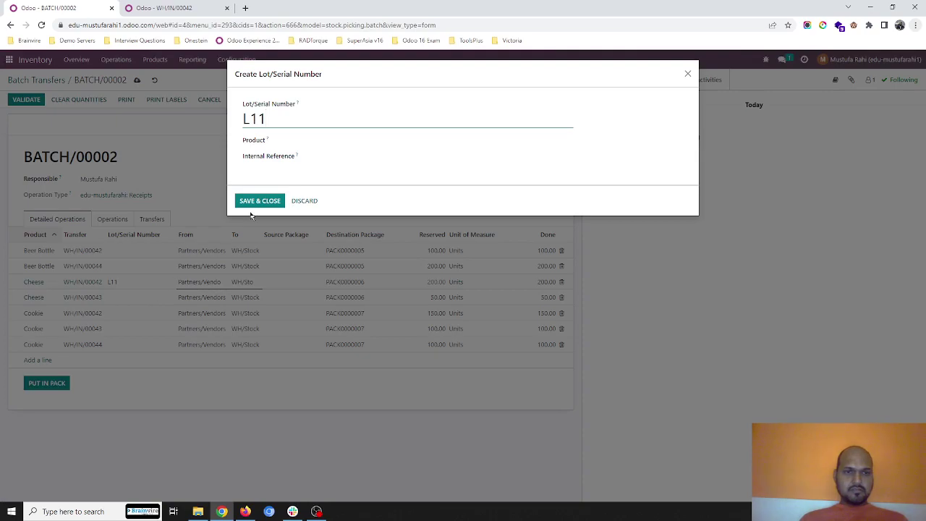
click(308, 138)
click(333, 156)
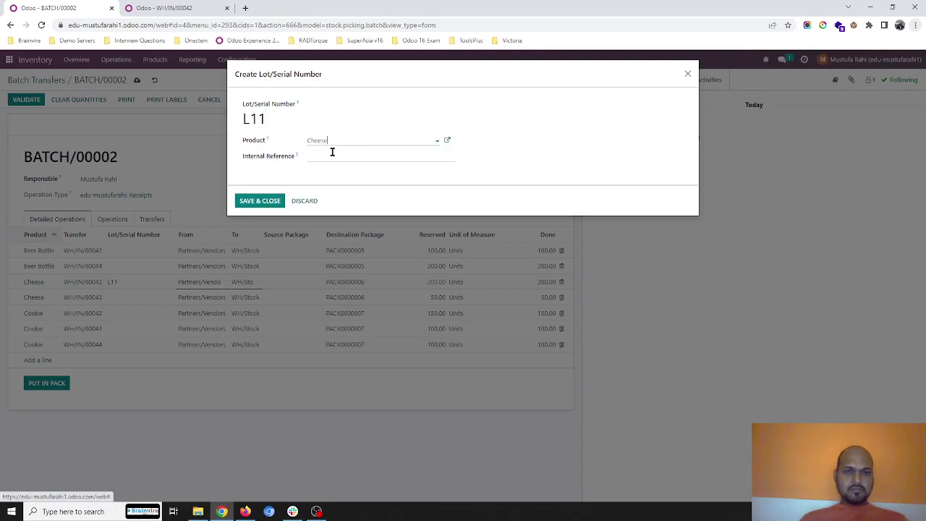
click(264, 200)
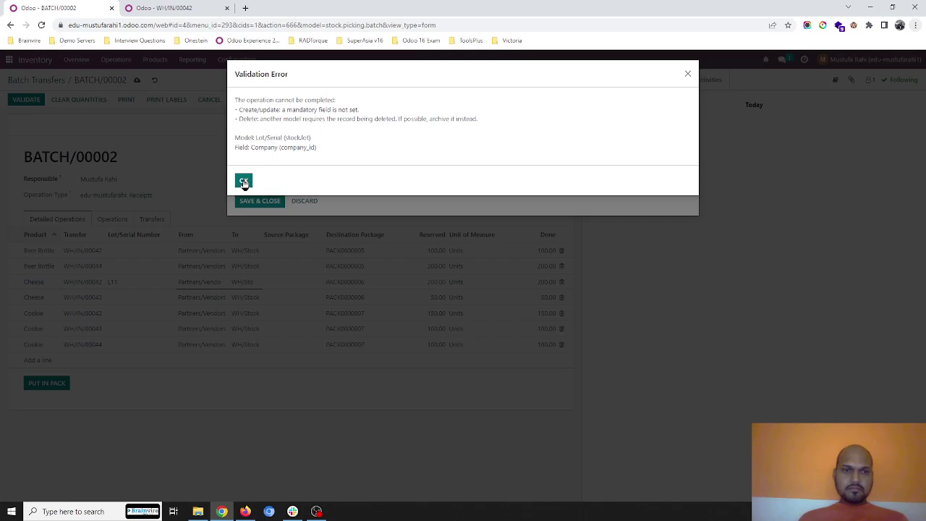
click(243, 181)
click(305, 201)
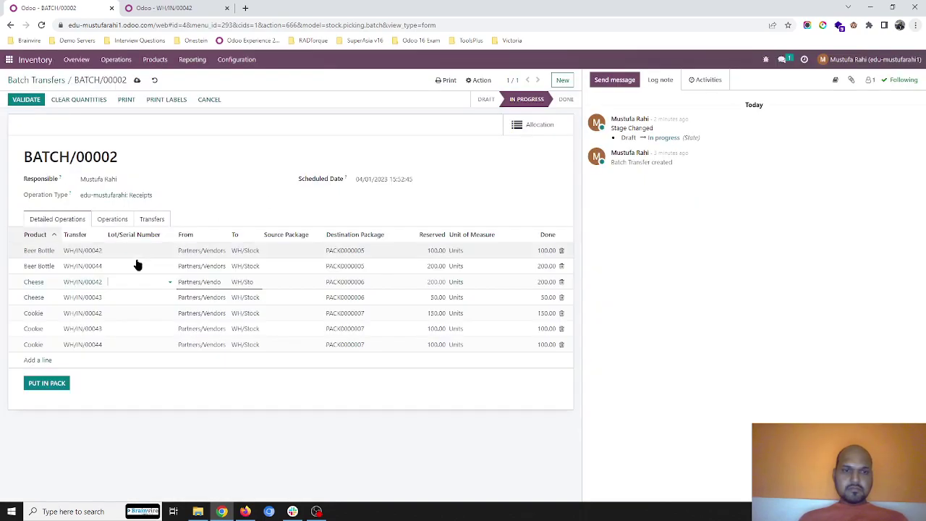
Step: Enter lot L11 on the Cheese line of receipt WH/IN/00042
click(172, 8)
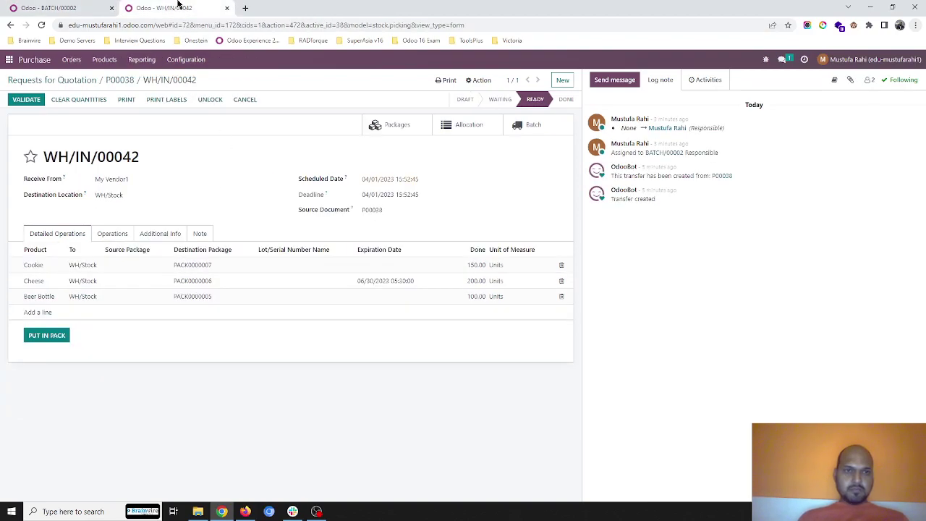
click(283, 280)
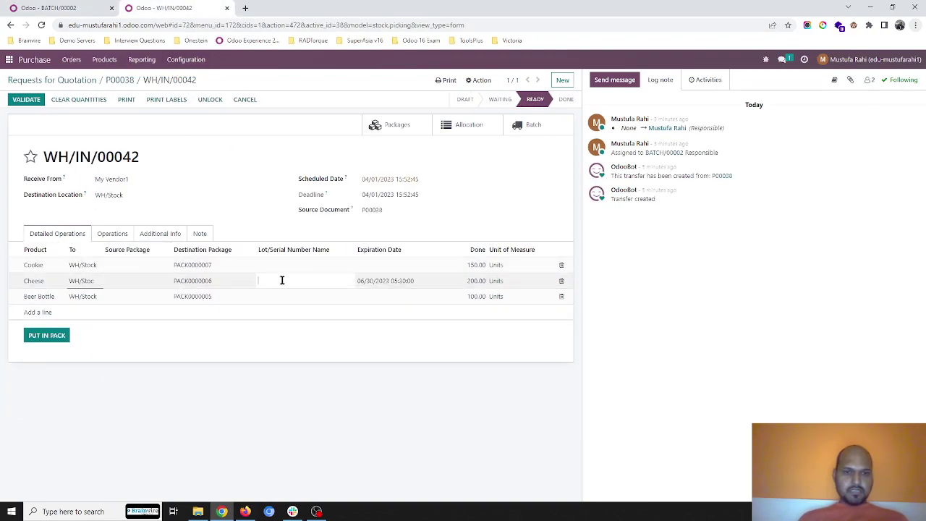
text(L11)
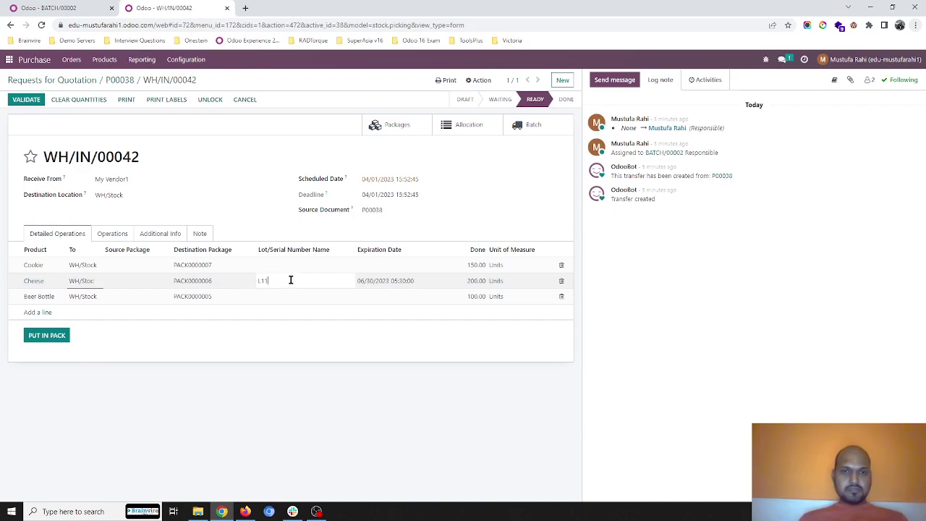
click(166, 215)
Step: Show the Serial Numbers column in the Operations summary, then return to Detailed Operations
click(116, 235)
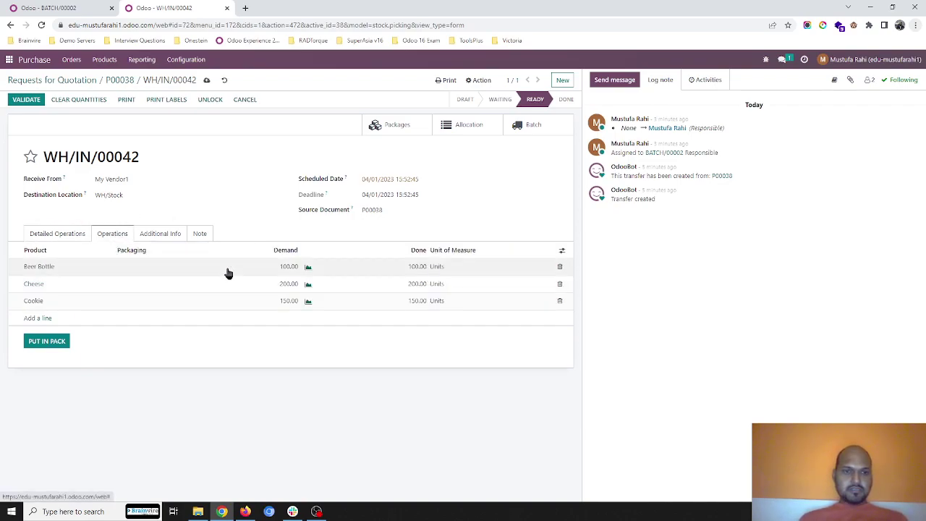
click(562, 251)
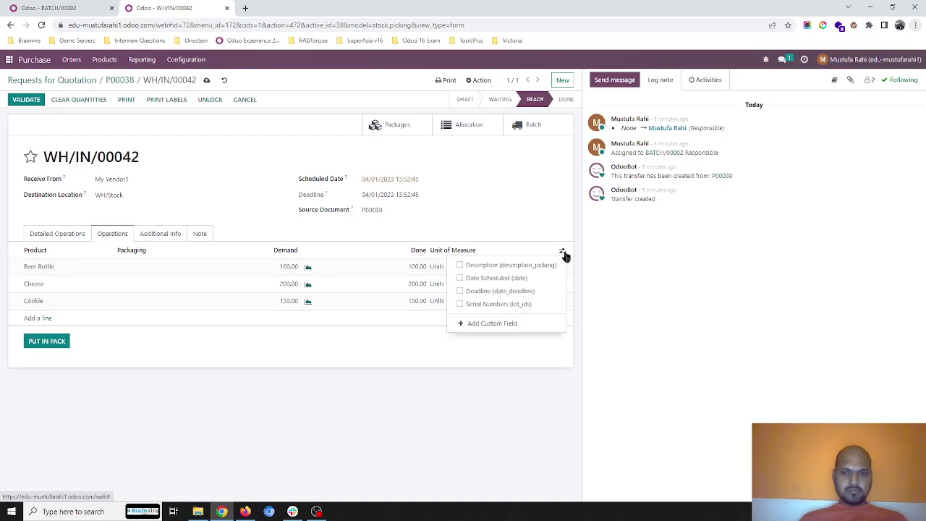
click(498, 304)
click(492, 221)
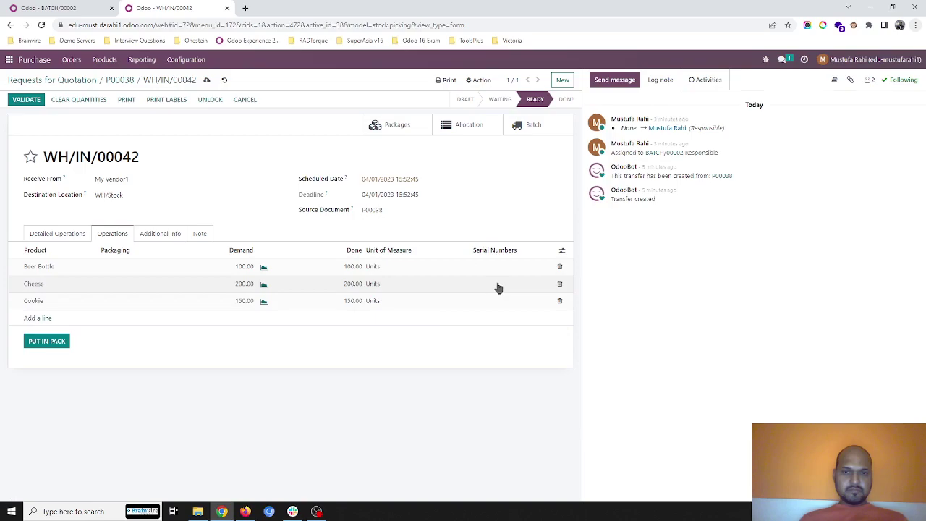
click(497, 287)
click(69, 233)
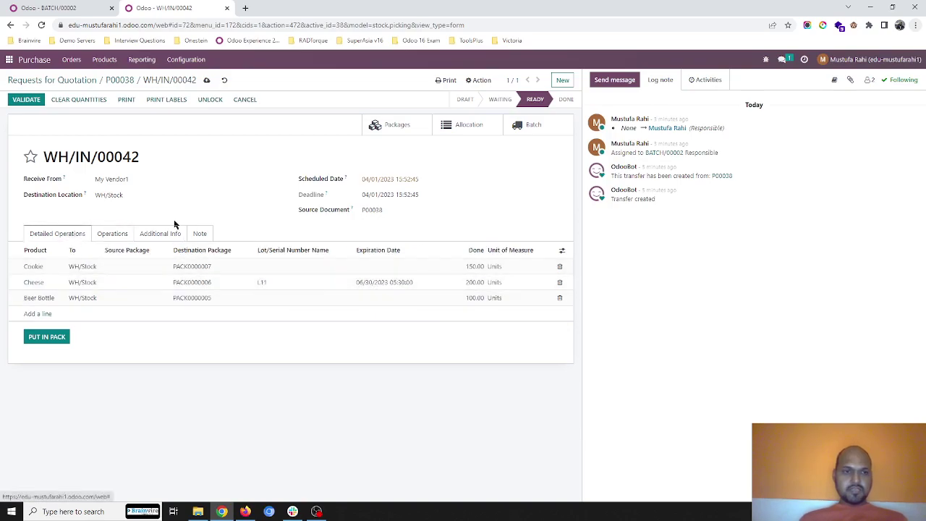
Step: Get back to BATCH/00002 via the Batch Transfers list after a detour into Receipts settings
click(94, 9)
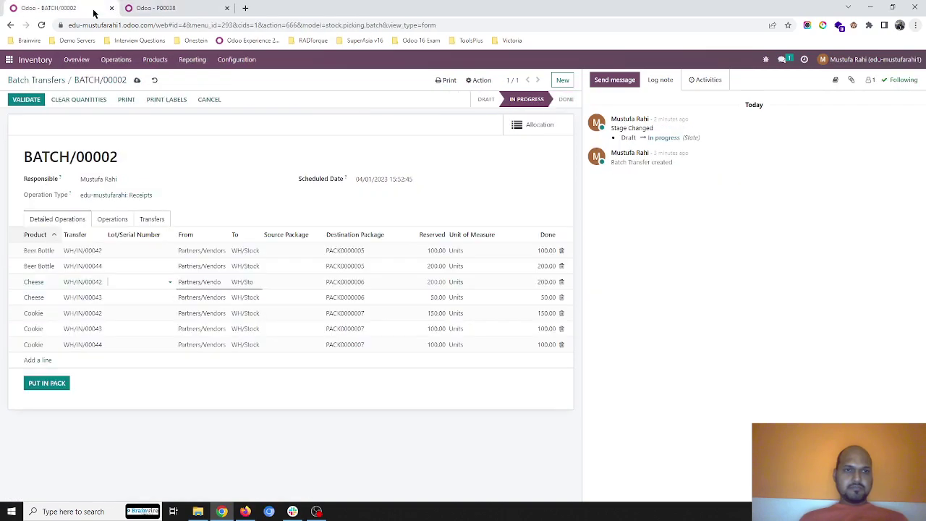
click(187, 198)
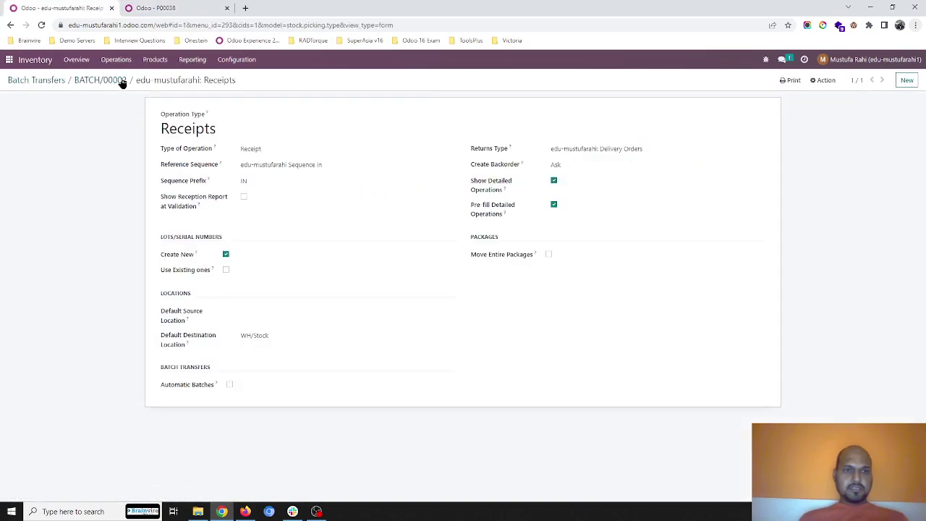
click(119, 80)
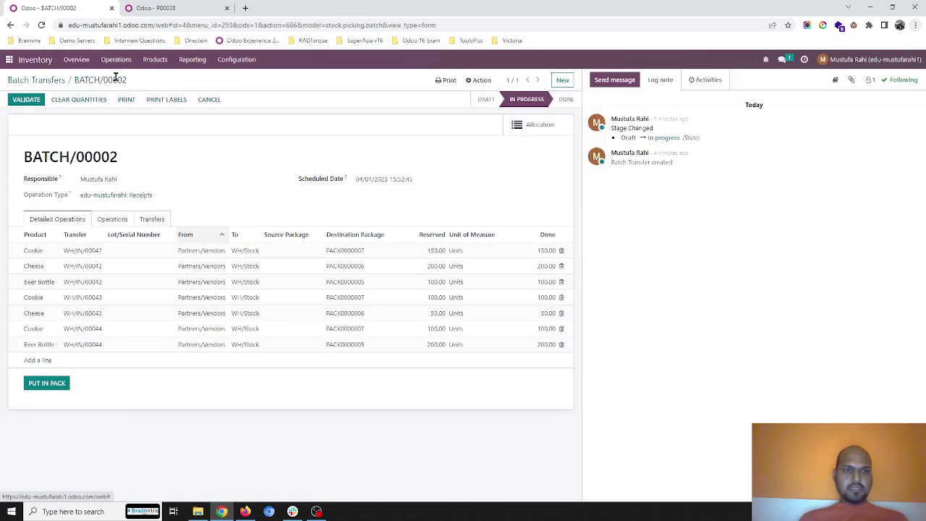
click(141, 294)
key(alt+Left)
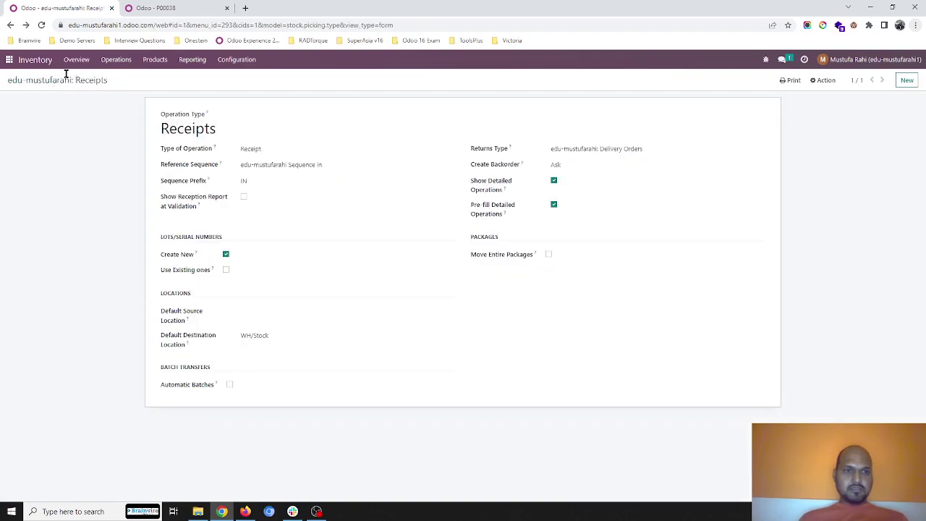
click(110, 61)
click(132, 115)
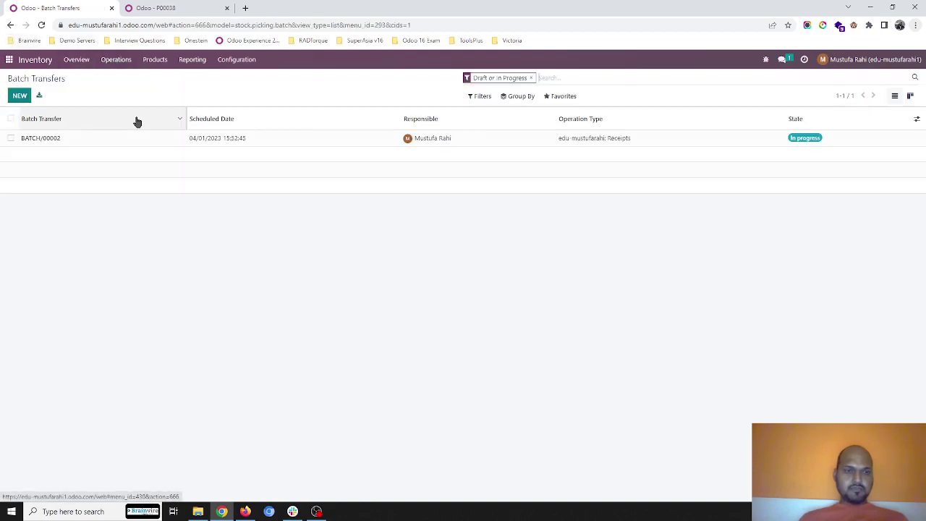
click(112, 141)
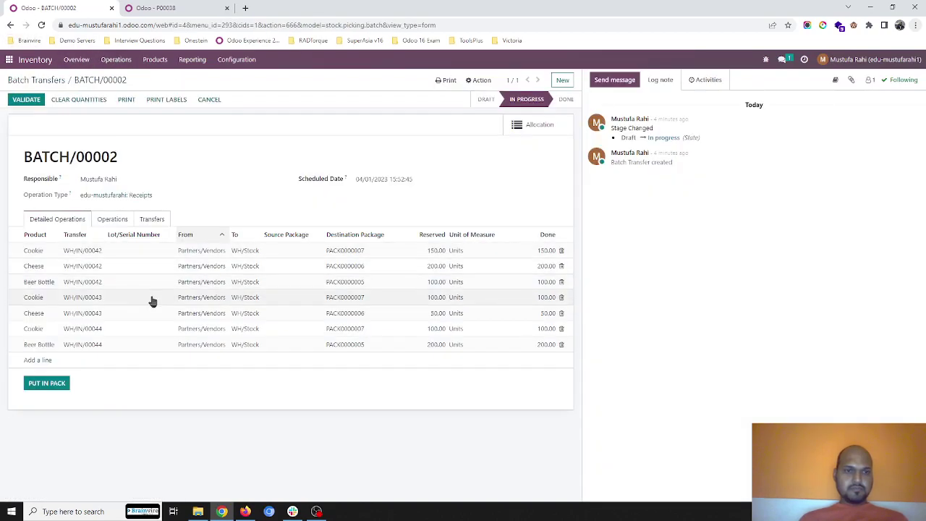
Step: Assign lot L0003 to both Cheese lines, discarding an accidental new lot, and save the batch
click(43, 235)
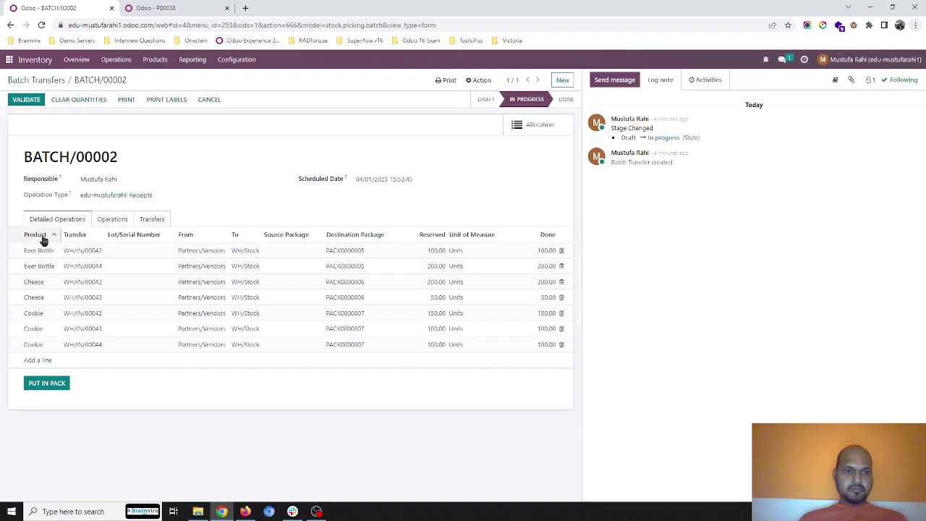
click(125, 284)
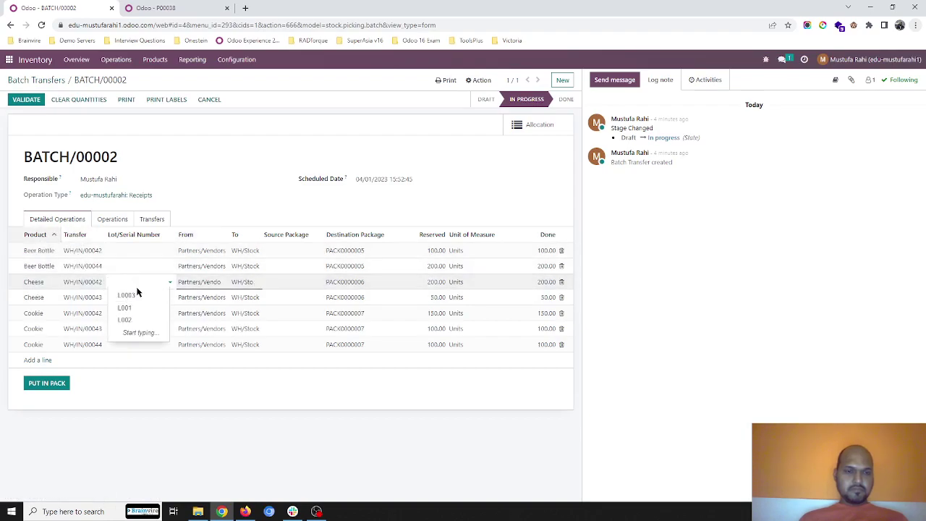
text(L11)
click(143, 295)
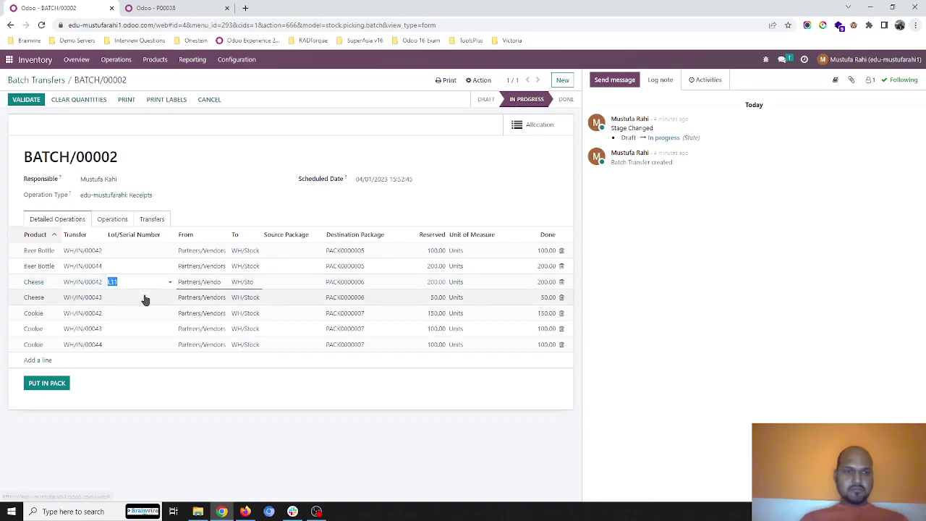
click(313, 205)
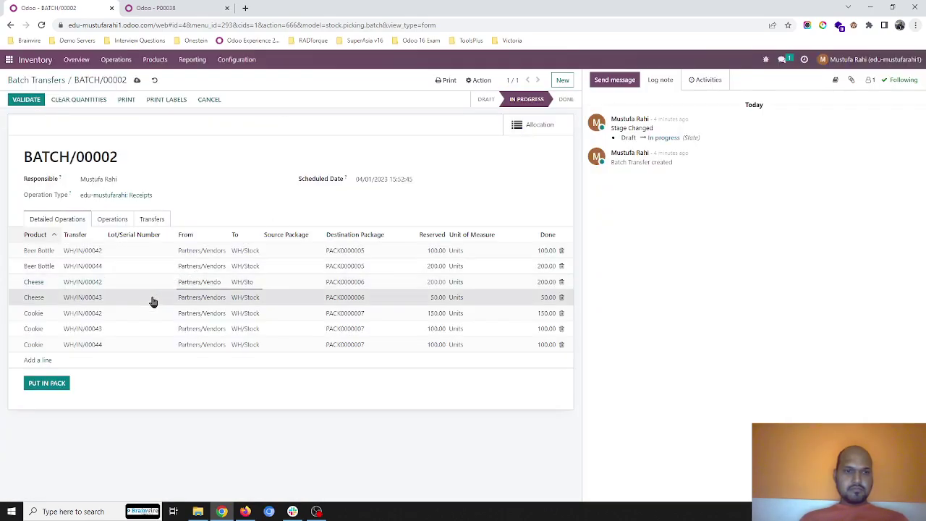
click(152, 296)
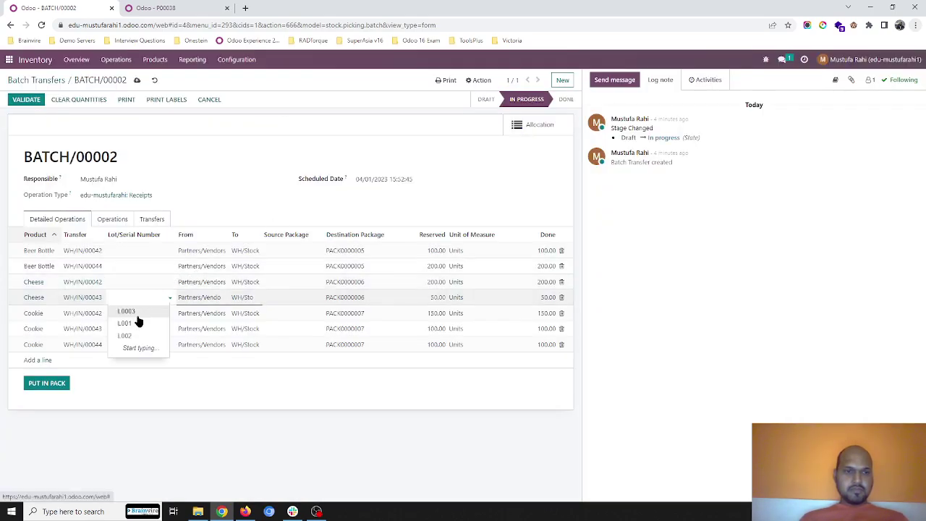
click(141, 311)
click(143, 282)
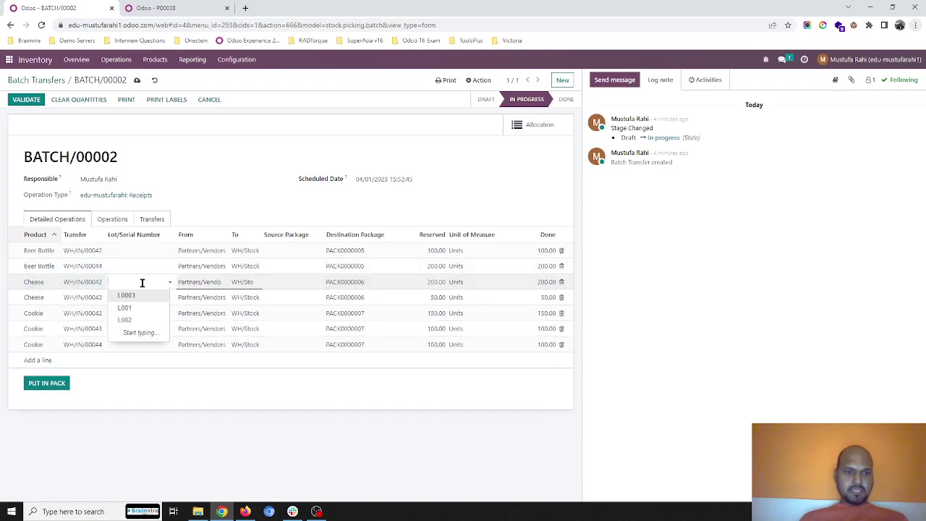
click(141, 296)
click(137, 80)
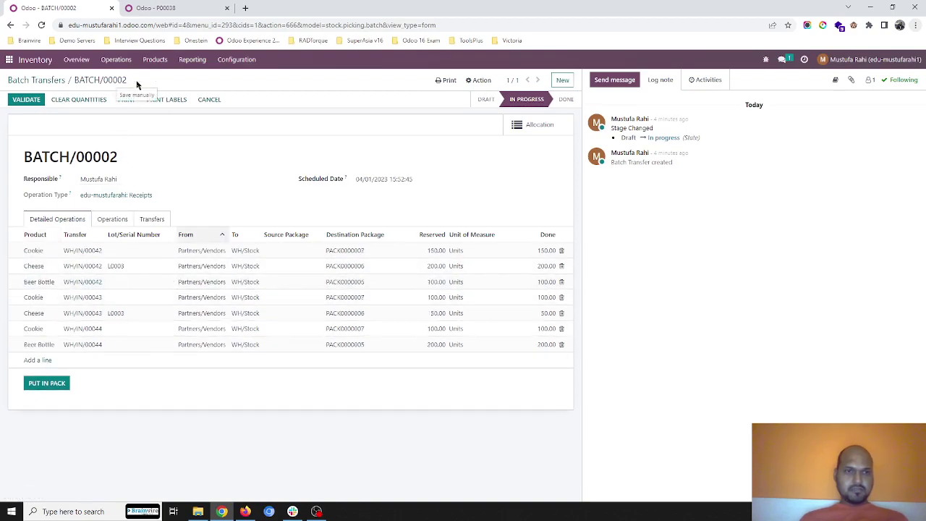
Step: Validate BATCH/00002 and check purchase order P00038 and its linked receipt
click(26, 99)
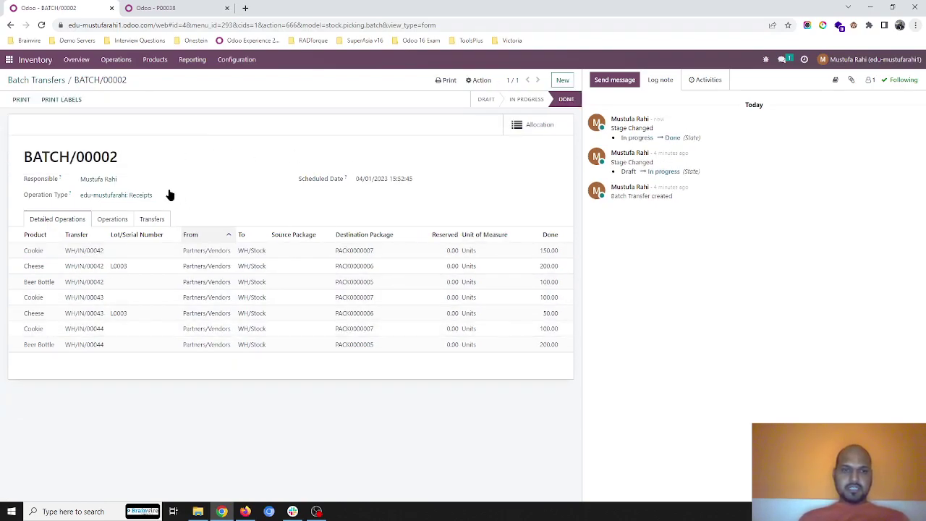
click(167, 11)
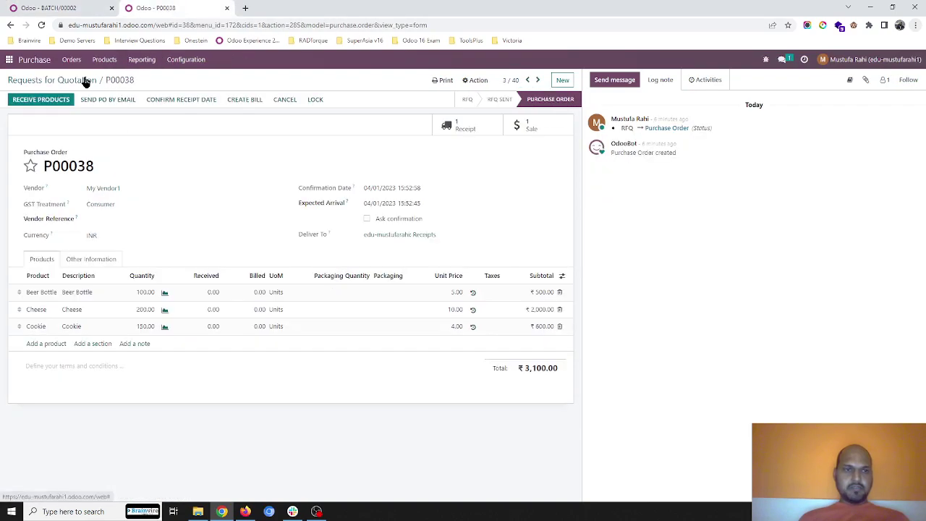
click(84, 80)
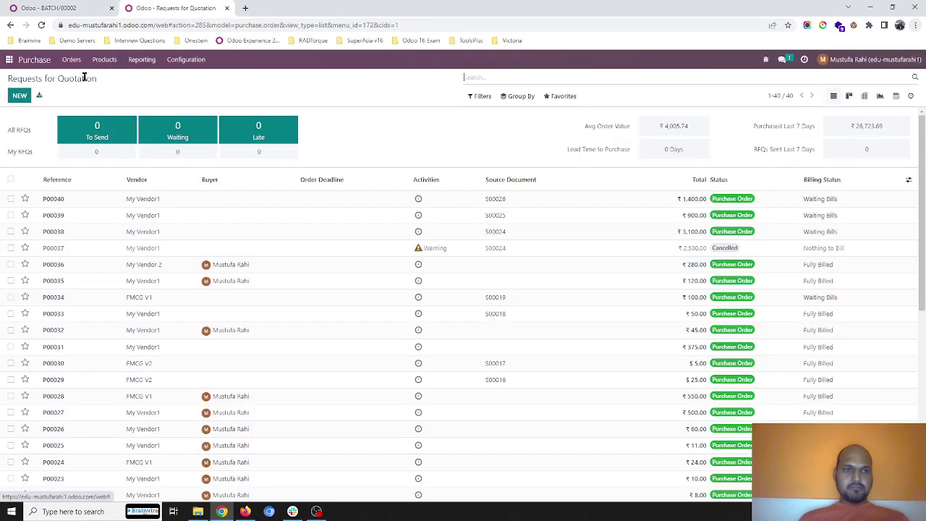
click(174, 230)
click(481, 126)
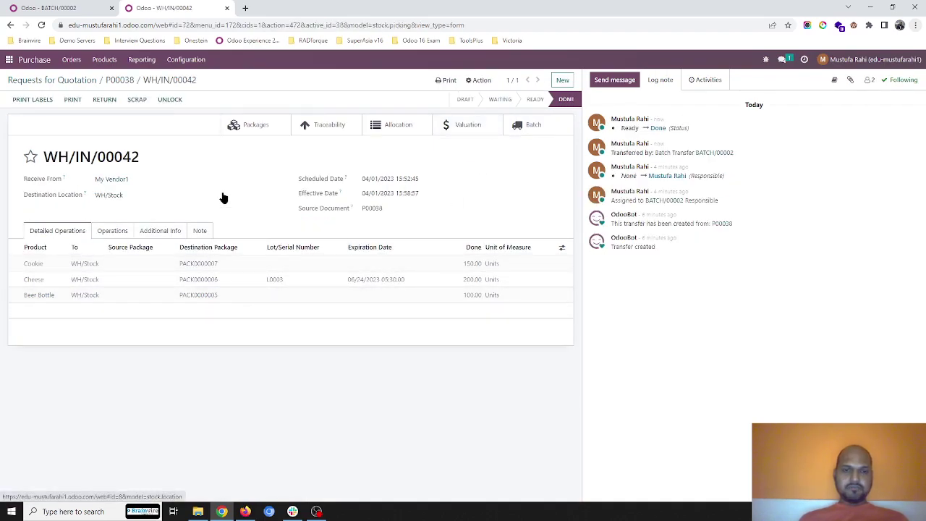
click(118, 82)
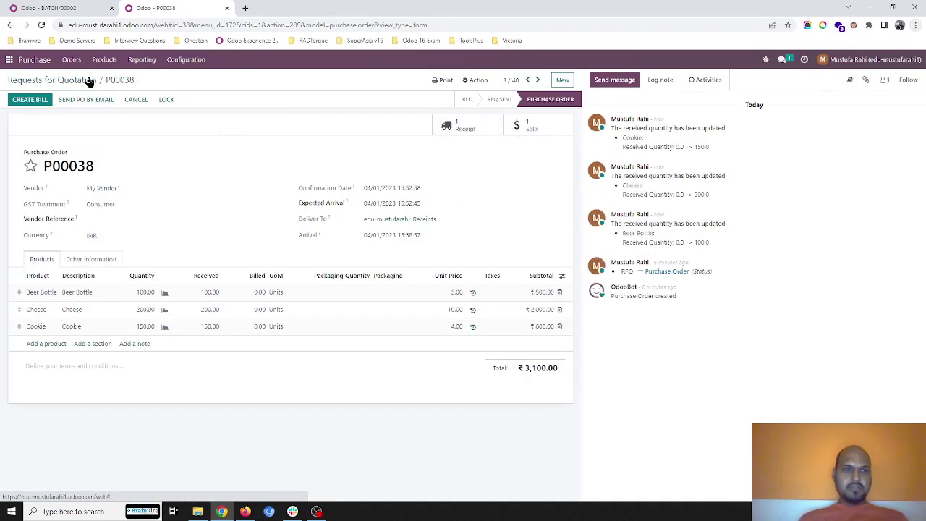
click(89, 82)
Step: Return to the batch tab and open the Inventory Overview dashboard
key(ctrl+Page_Up)
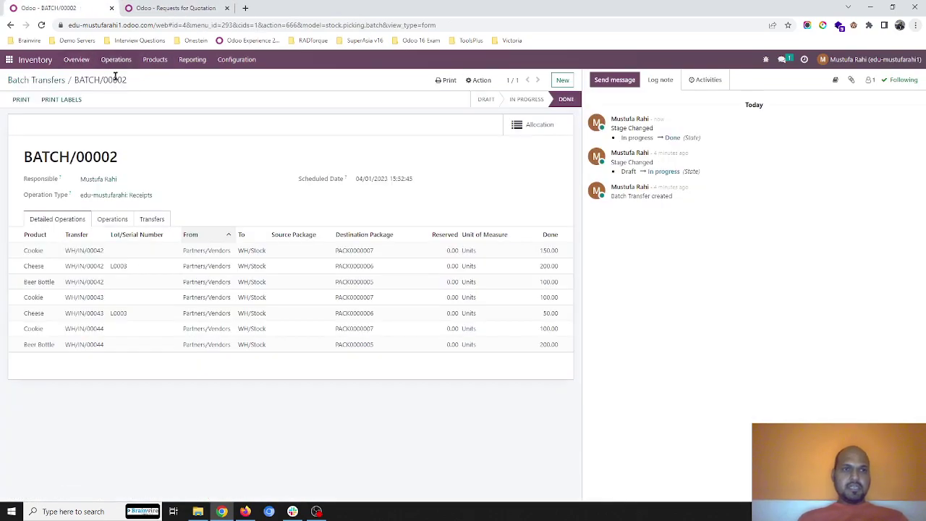
key(ctrl+Page_Down)
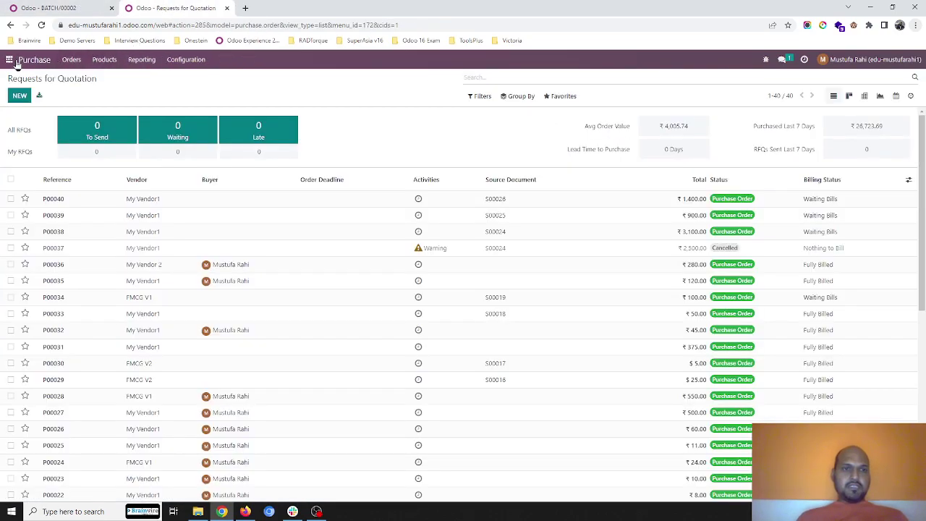
key(ctrl+Page_Up)
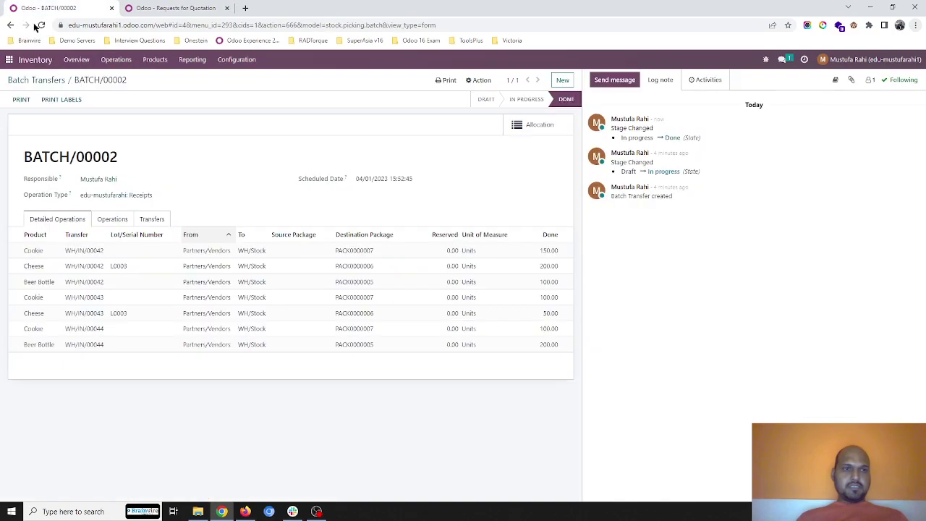
click(77, 61)
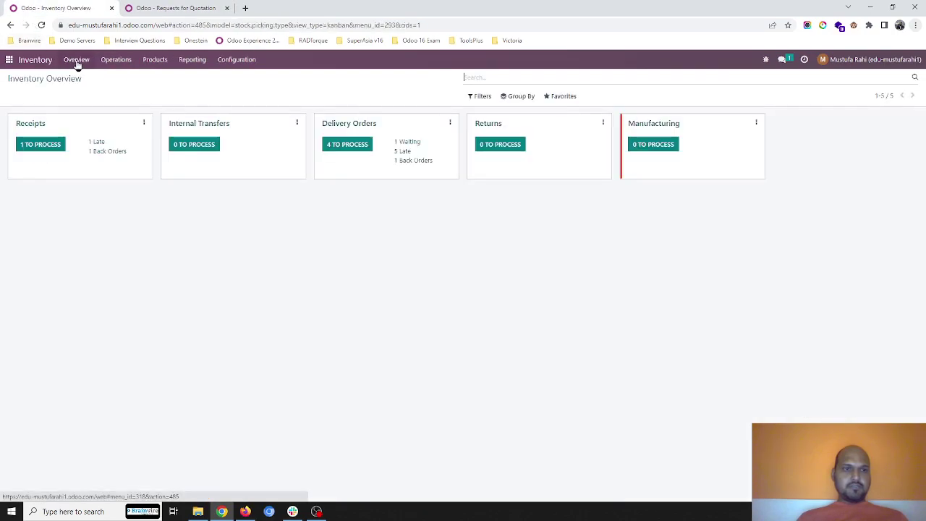
Step: Filter Delivery Orders to Ready only, leaving WH/OUT/00009, 00029, 00030 and 00031
click(331, 125)
click(480, 96)
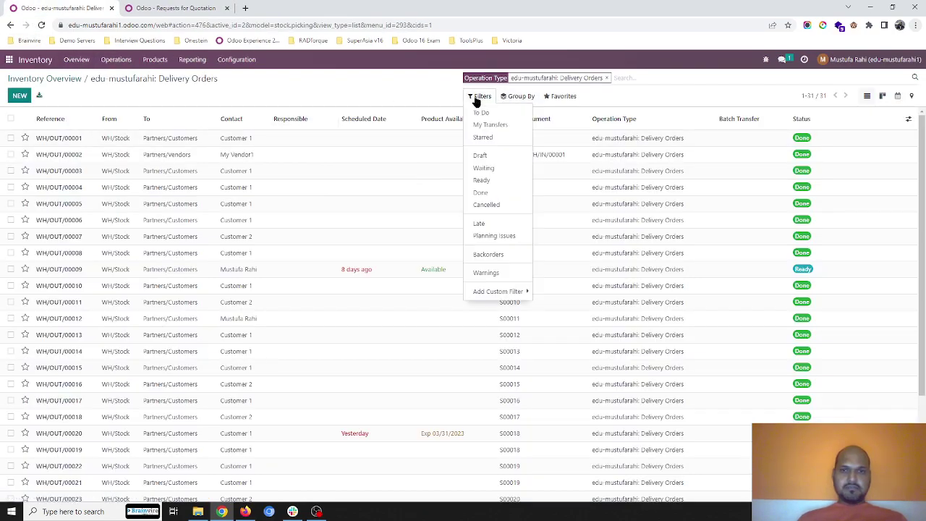
click(496, 168)
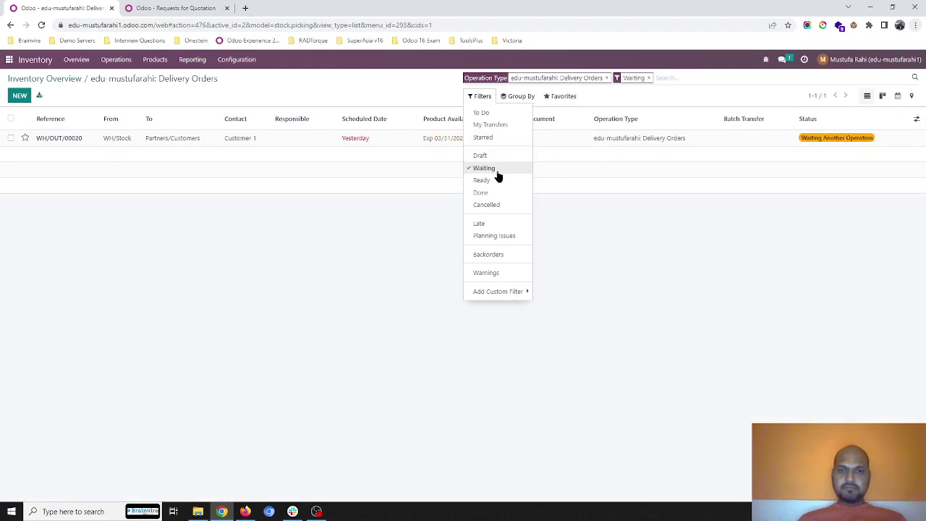
click(481, 168)
click(481, 180)
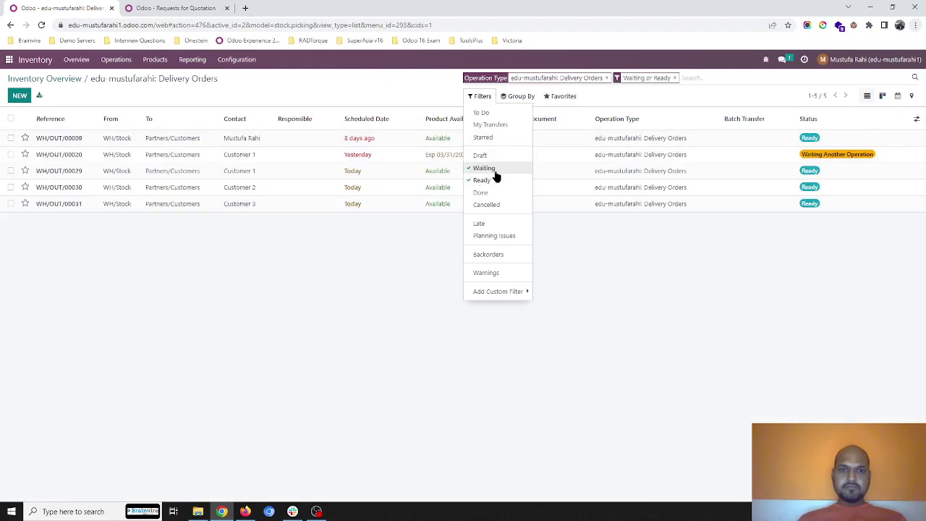
click(428, 219)
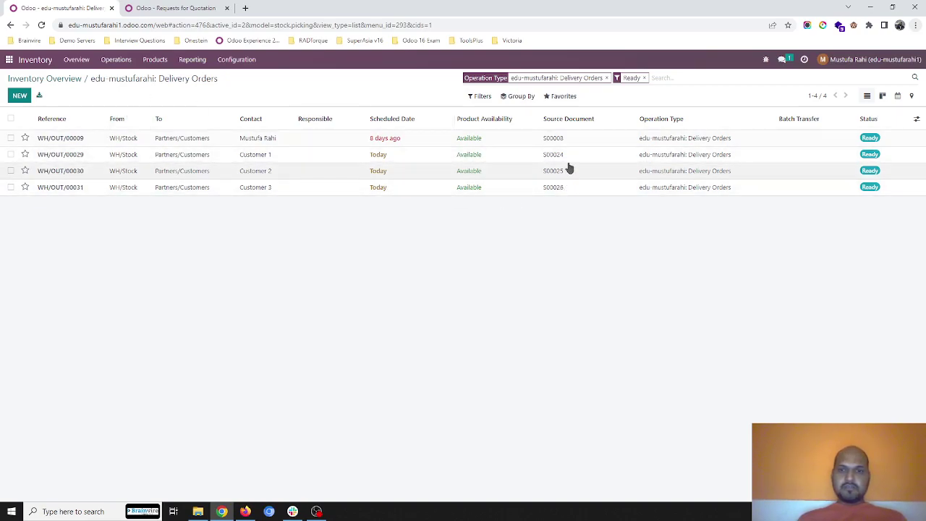
Step: Look up the Sales quotations list in the other tab, then return to the Ready delivery orders
click(176, 8)
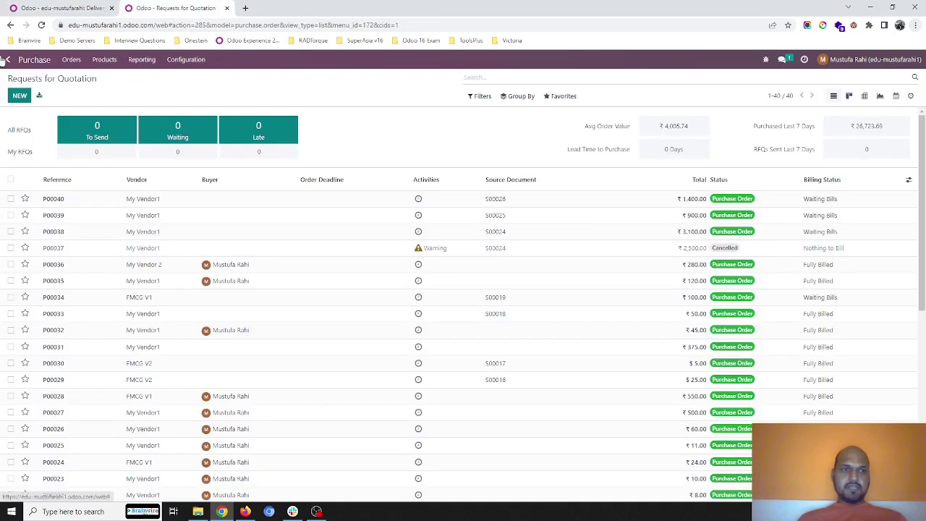
click(9, 59)
click(508, 115)
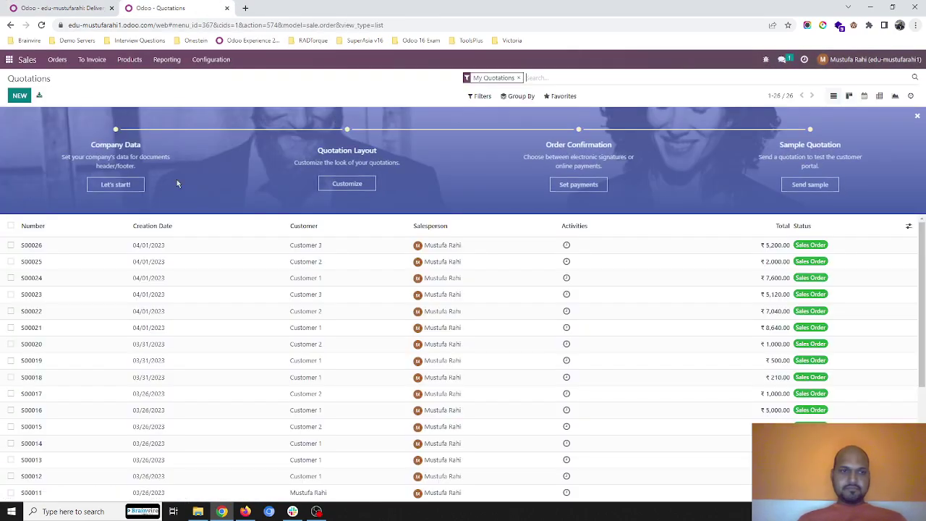
click(115, 200)
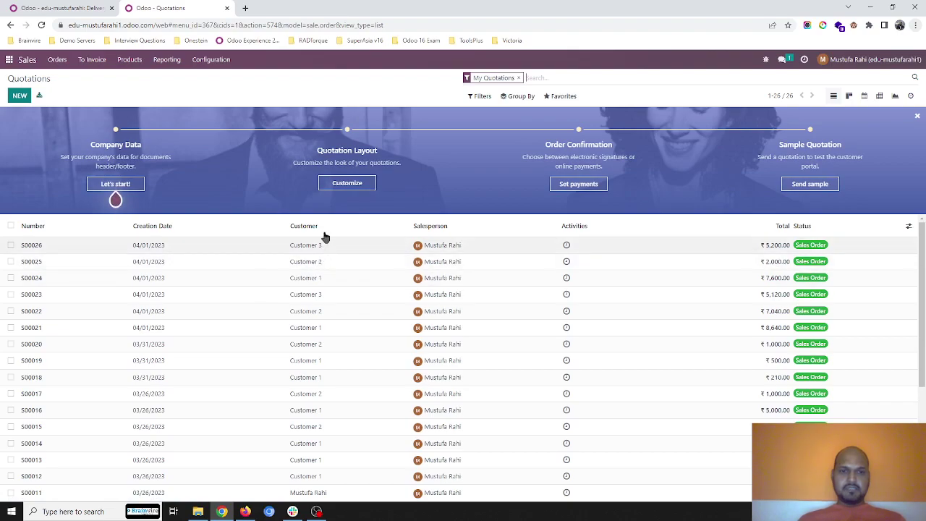
click(82, 5)
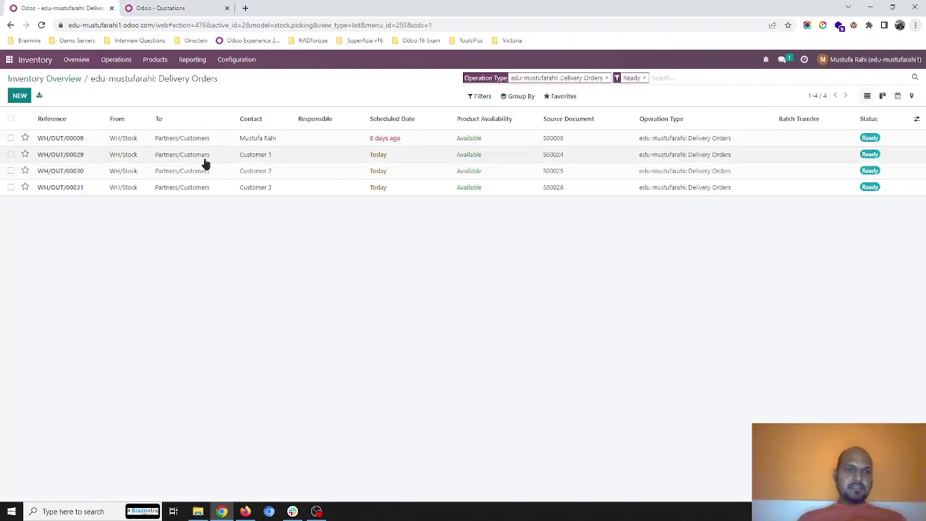
Step: Set done quantities 100, 200 and 150 on WH/OUT/00029 and return to the list
click(262, 155)
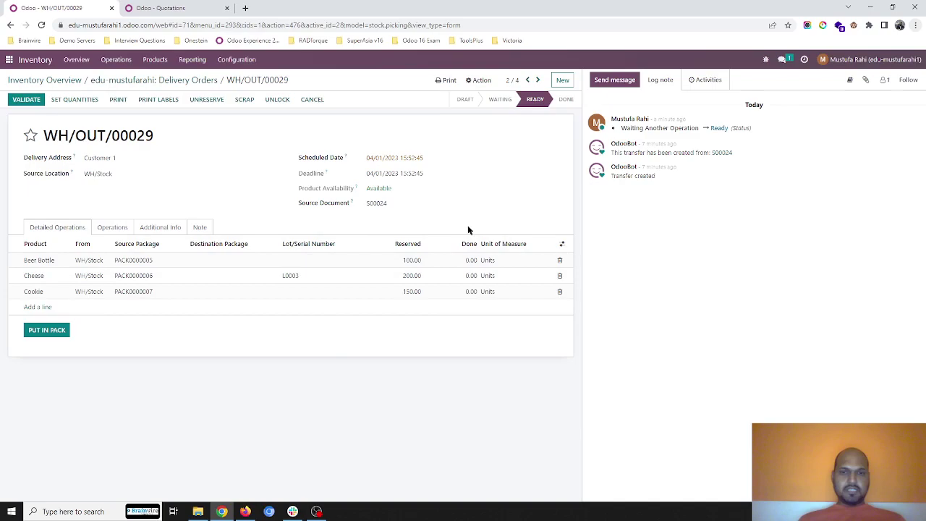
click(74, 99)
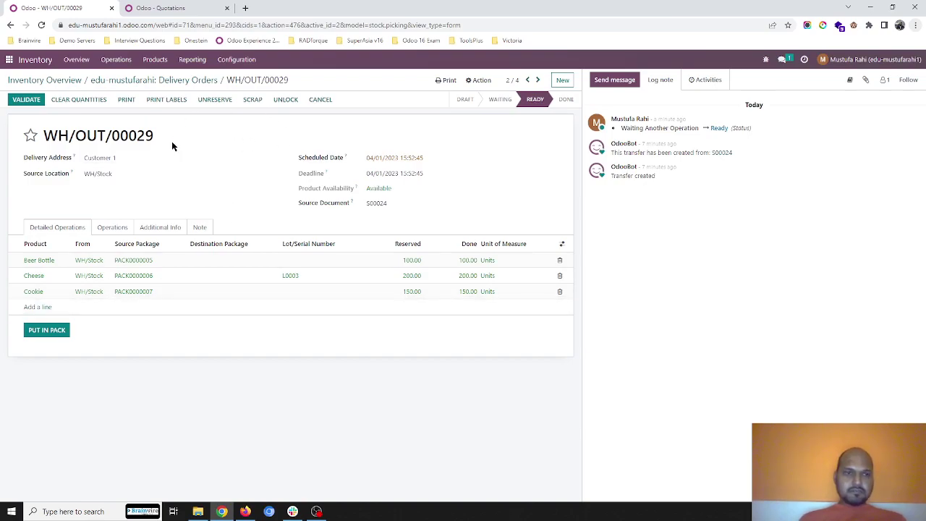
click(104, 80)
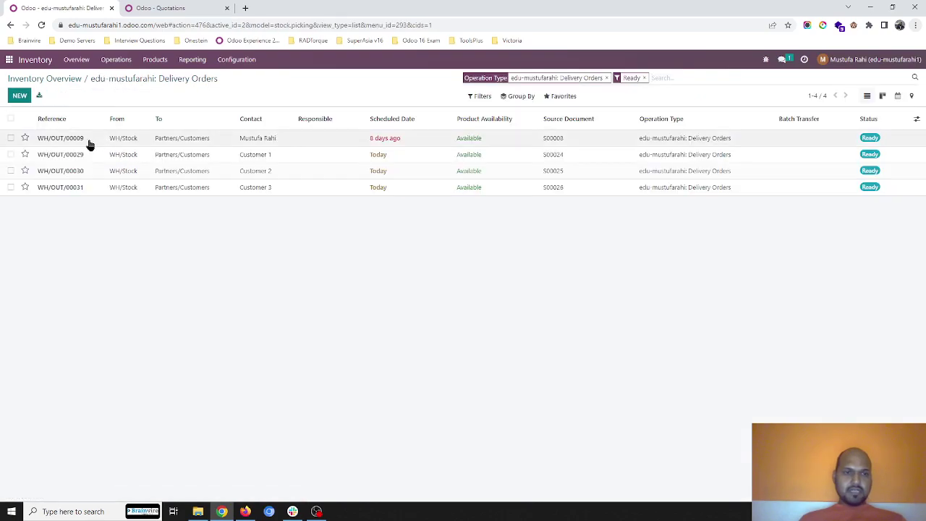
Step: Add WH/OUT/00029 to a new batch transfer with the suggested user responsible
click(11, 154)
click(426, 96)
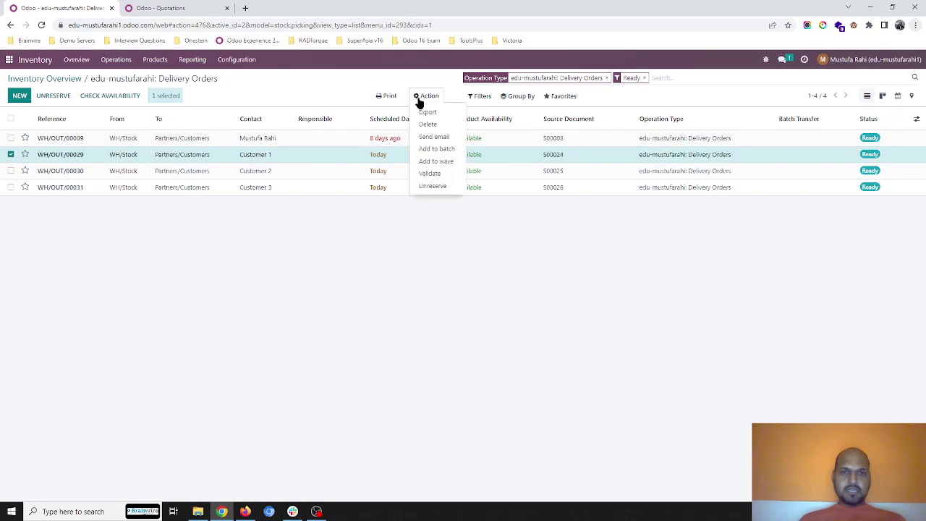
click(437, 149)
click(316, 135)
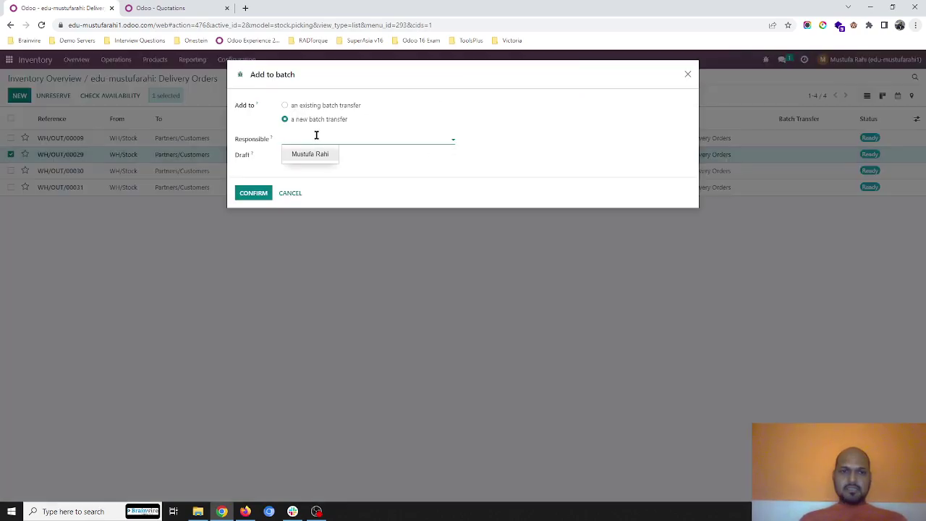
click(316, 154)
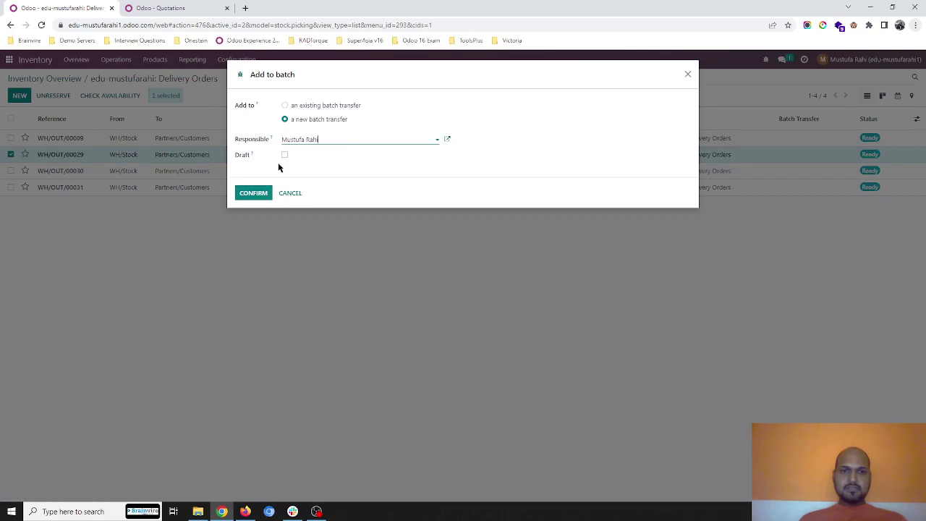
click(253, 193)
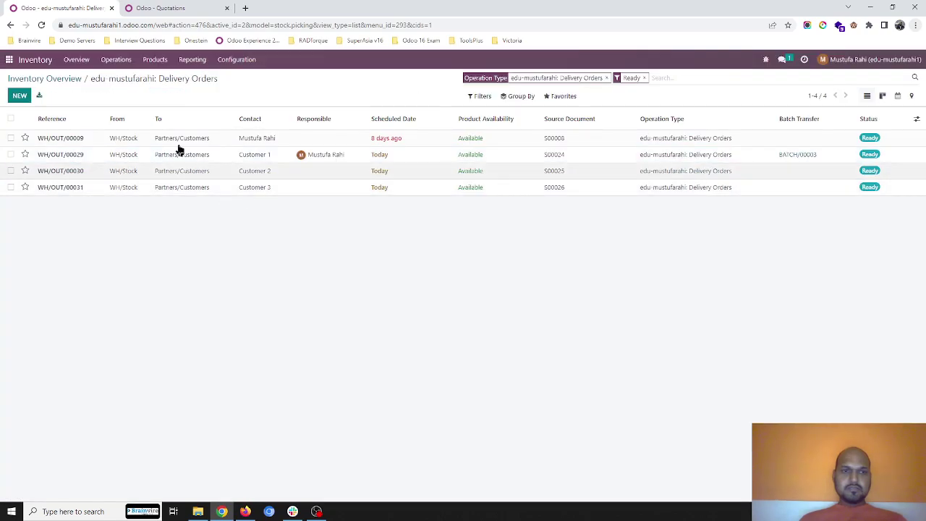
Step: Add WH/OUT/00030 to its own new batch transfer
click(11, 171)
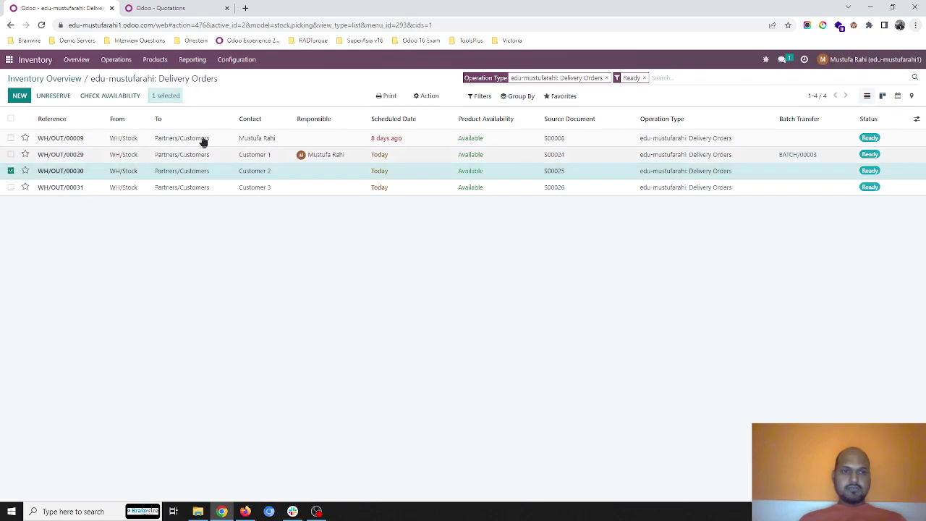
click(425, 96)
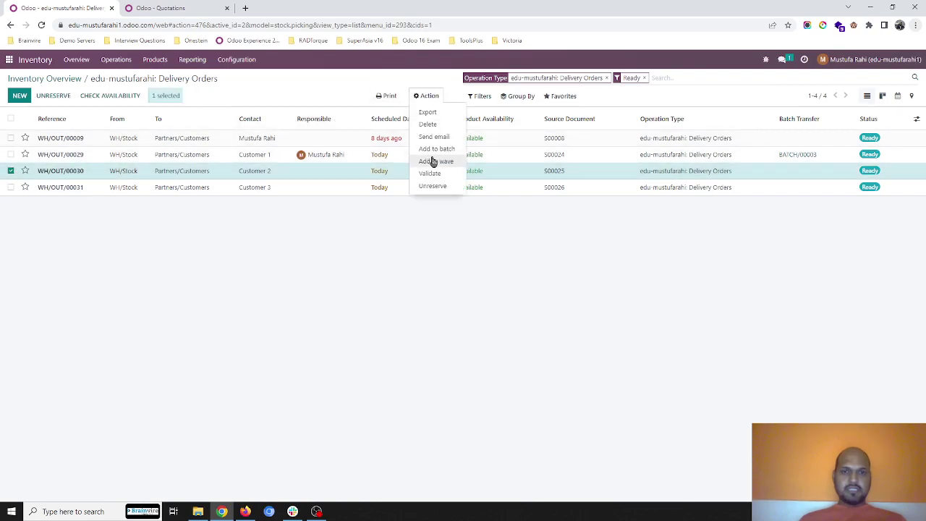
click(436, 149)
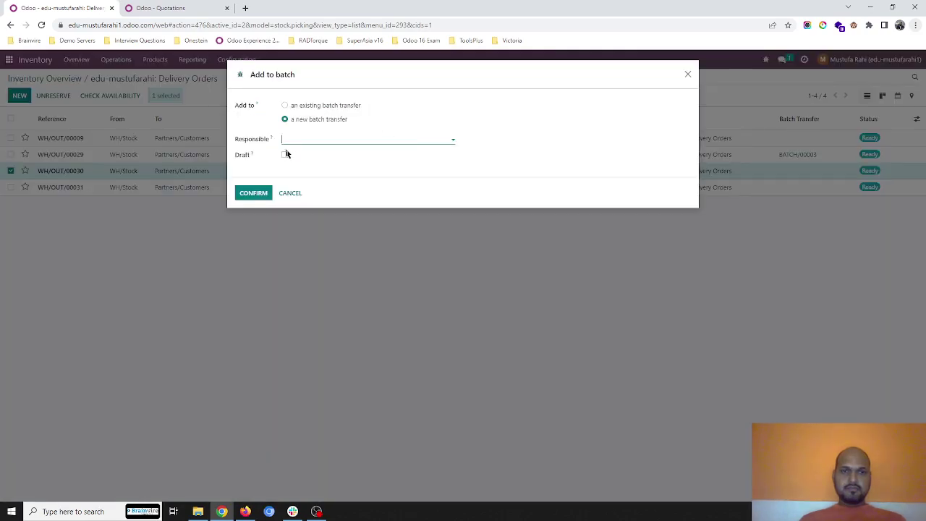
click(254, 193)
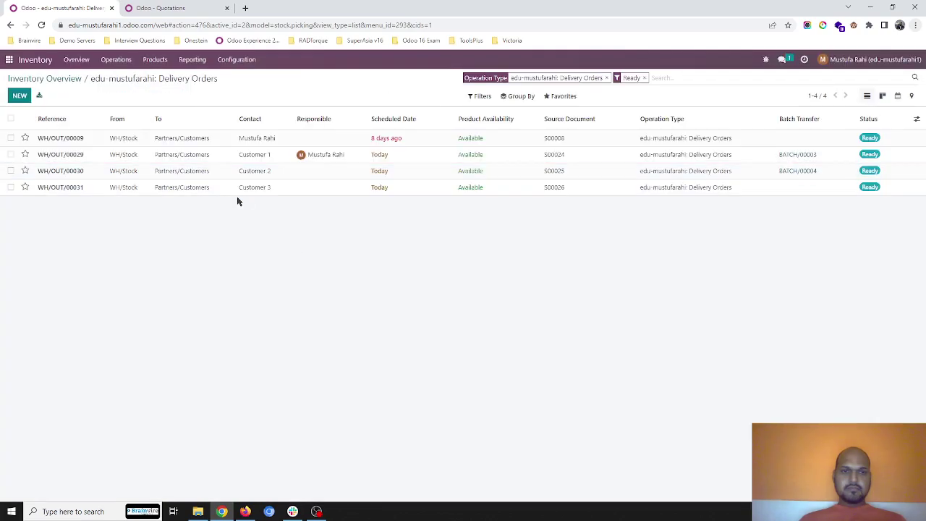
Step: Add WH/OUT/00031 to its own new batch transfer
click(10, 187)
click(427, 97)
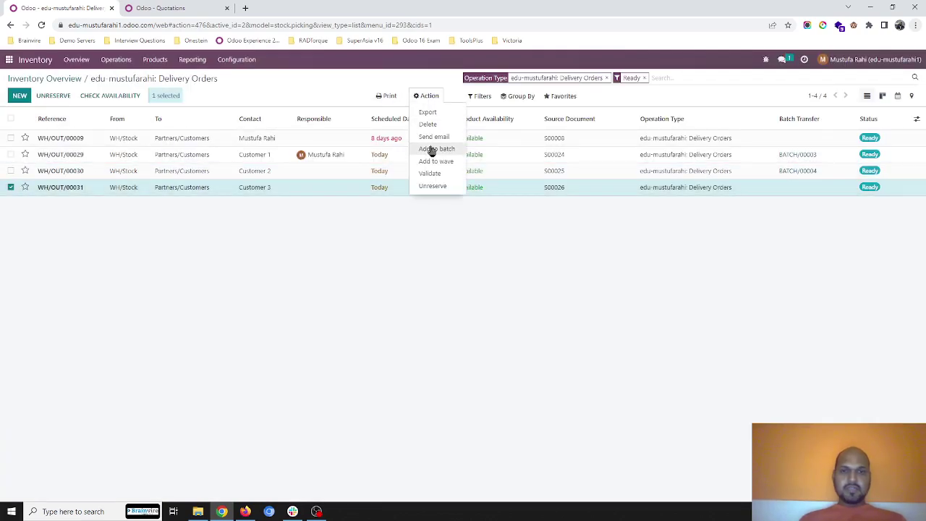
click(434, 150)
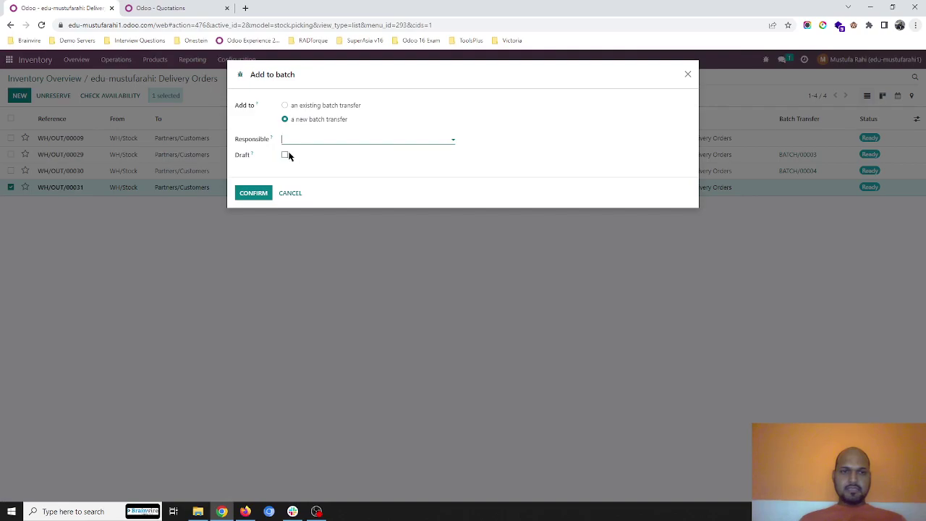
click(253, 193)
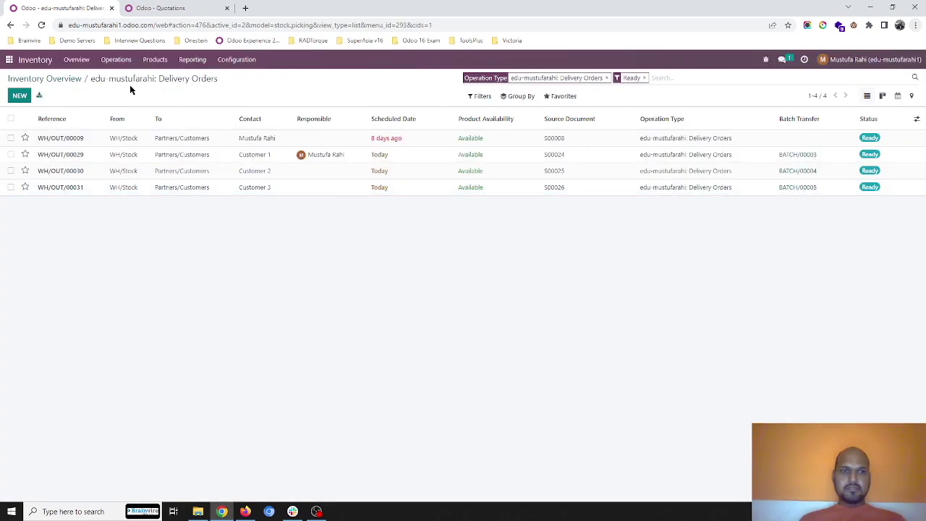
click(116, 59)
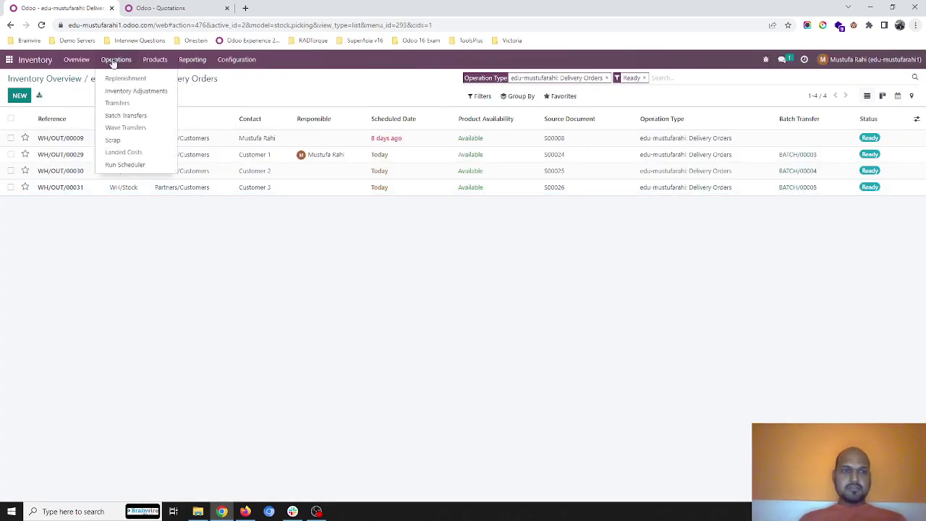
Step: Confirm BATCH/00003 and pack its Beer Bottle, Cheese and Cookie lines into PACK0000008
click(128, 116)
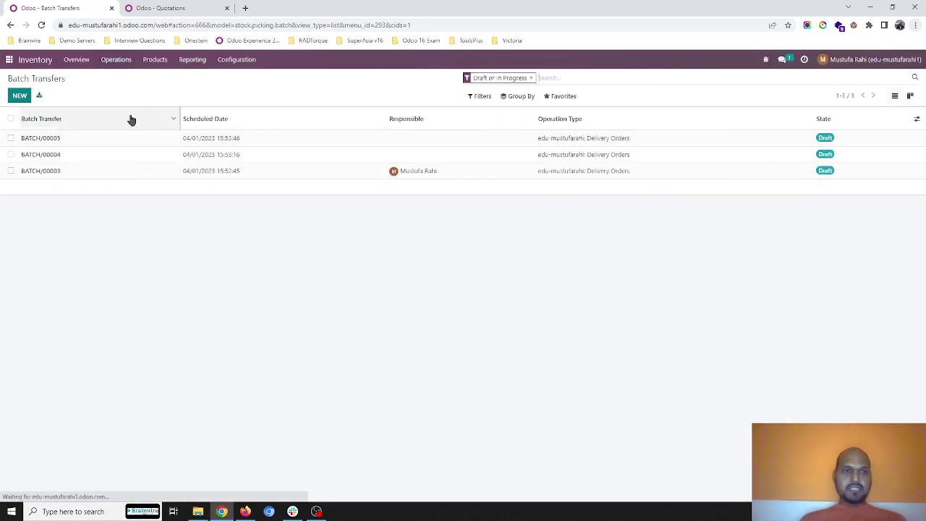
click(233, 172)
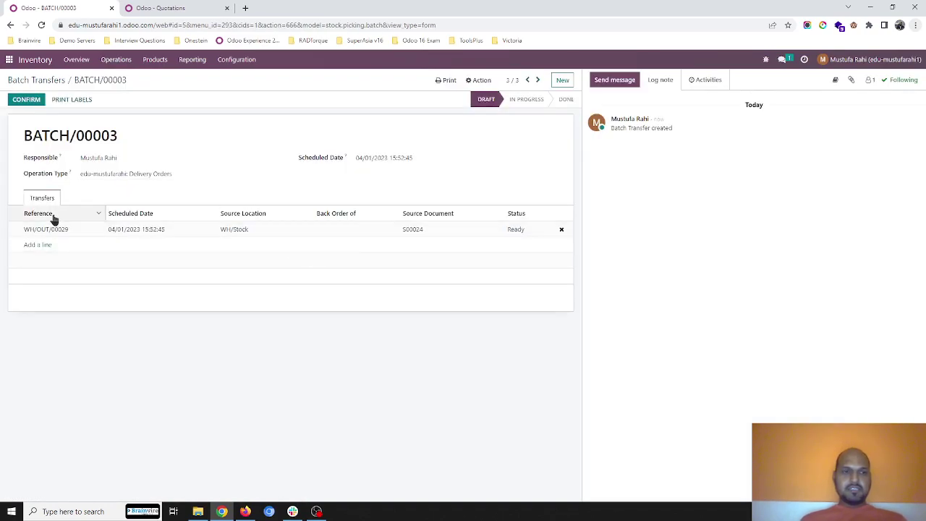
click(26, 99)
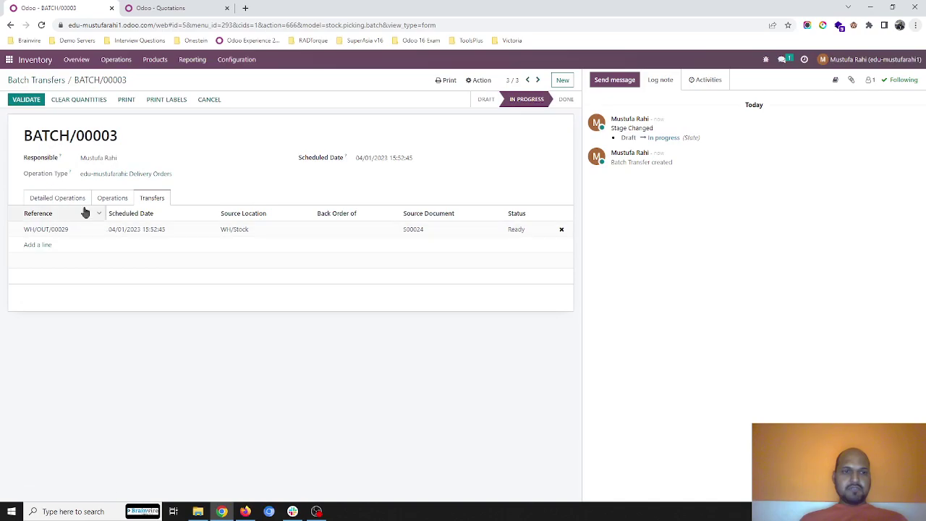
click(67, 199)
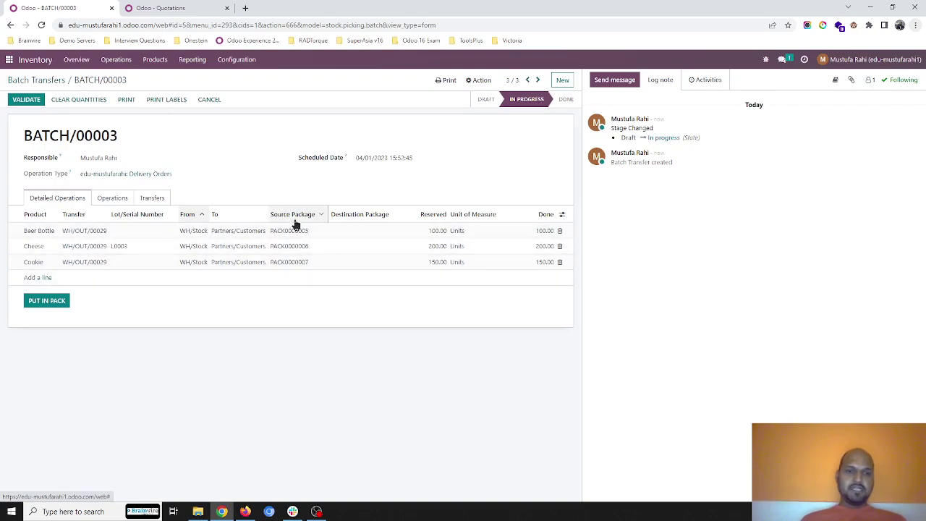
click(64, 304)
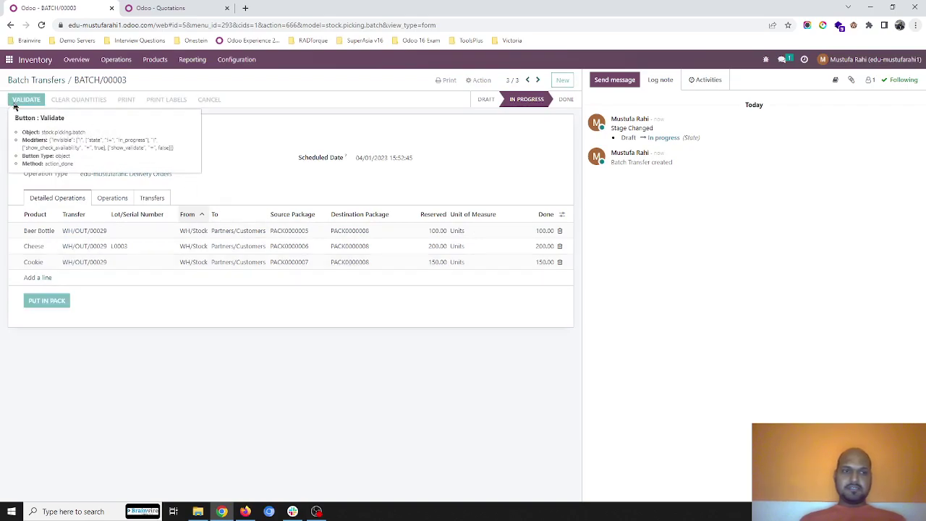
Step: Confirm BATCH/00004, pack its lines into PACK0000009 and validate it
click(39, 80)
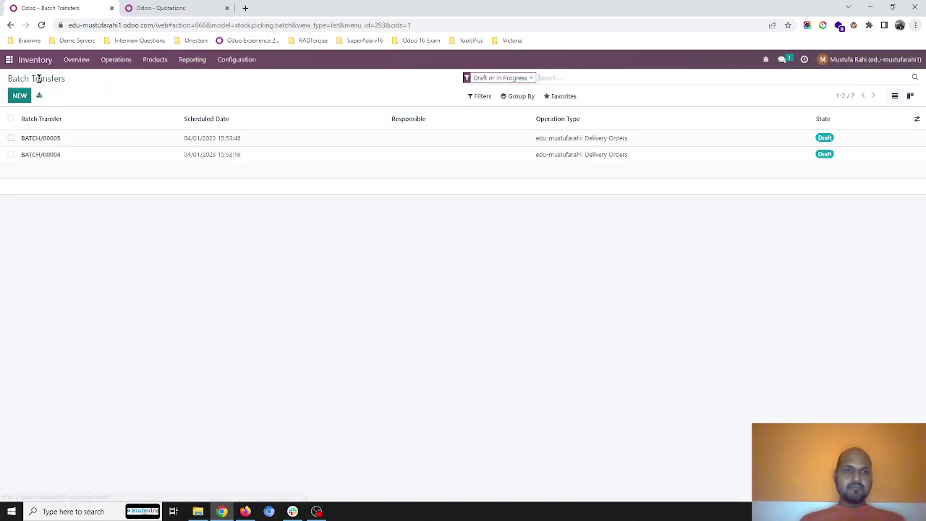
click(95, 153)
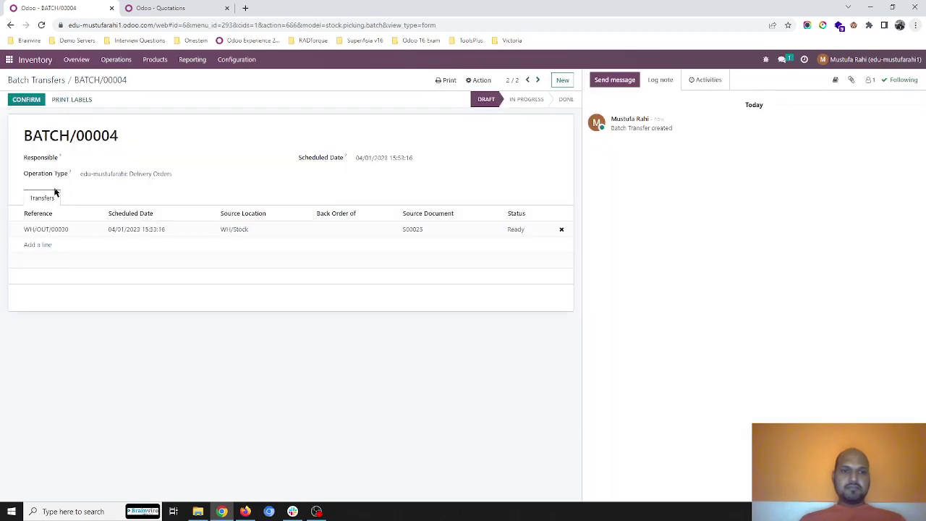
click(26, 99)
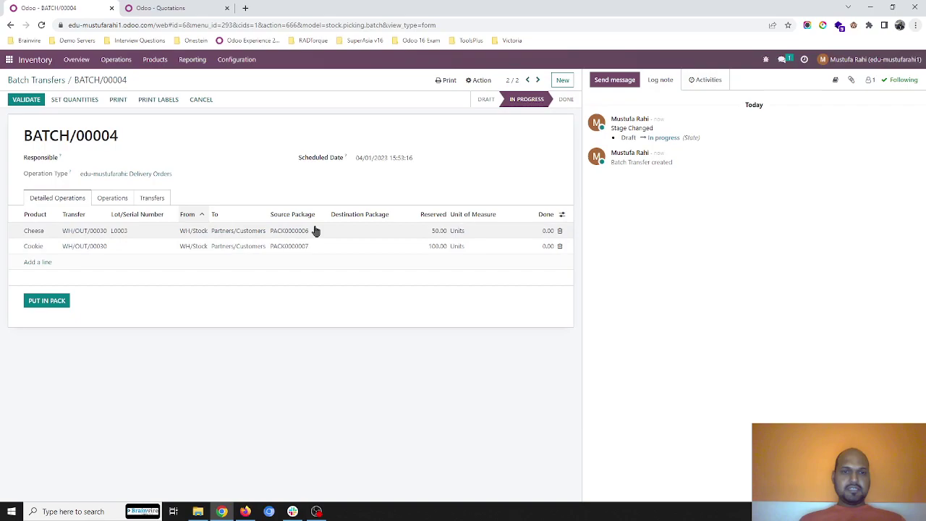
click(48, 302)
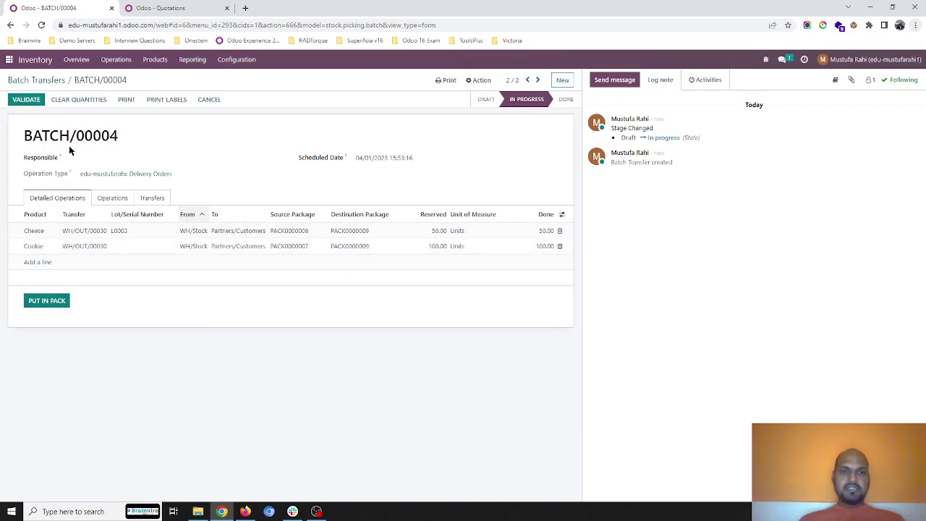
click(26, 99)
Step: Confirm BATCH/00005, pack its Beer Bottle and Cookie lines into PACK0000010, and validate
click(33, 80)
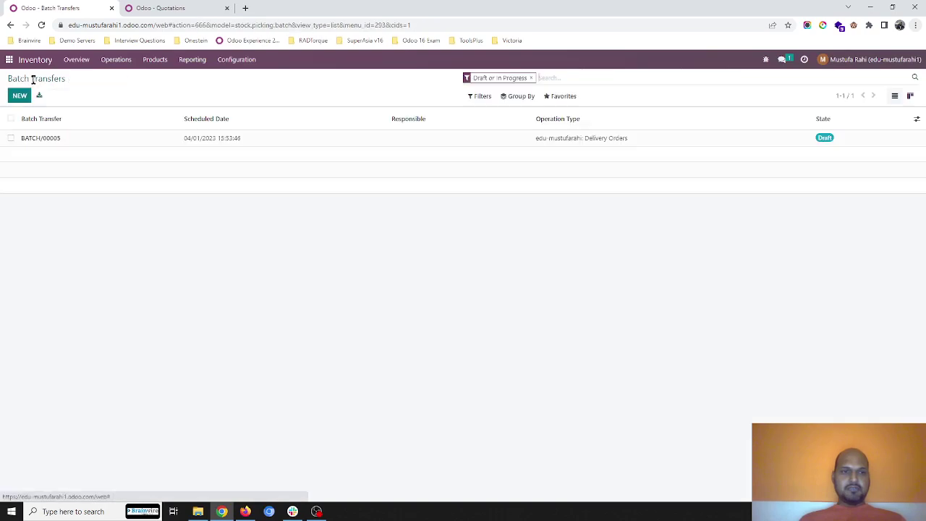
click(85, 139)
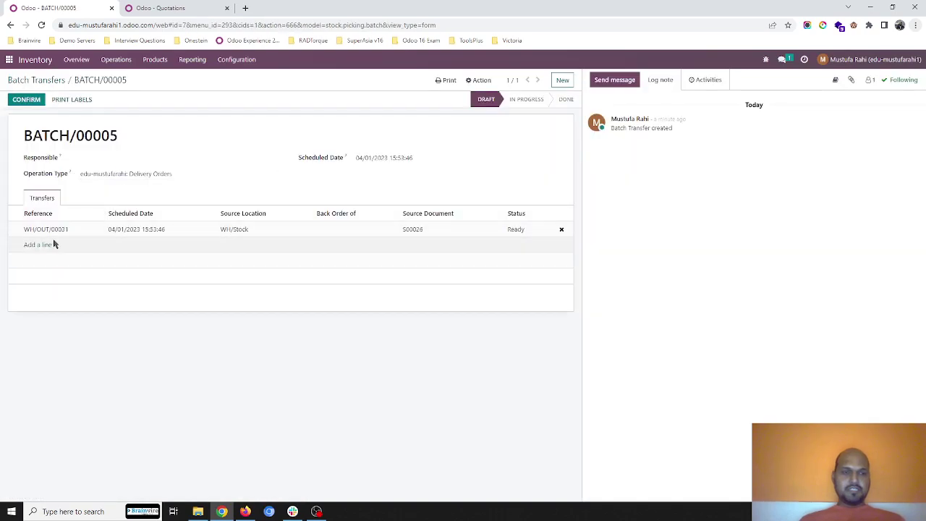
click(25, 101)
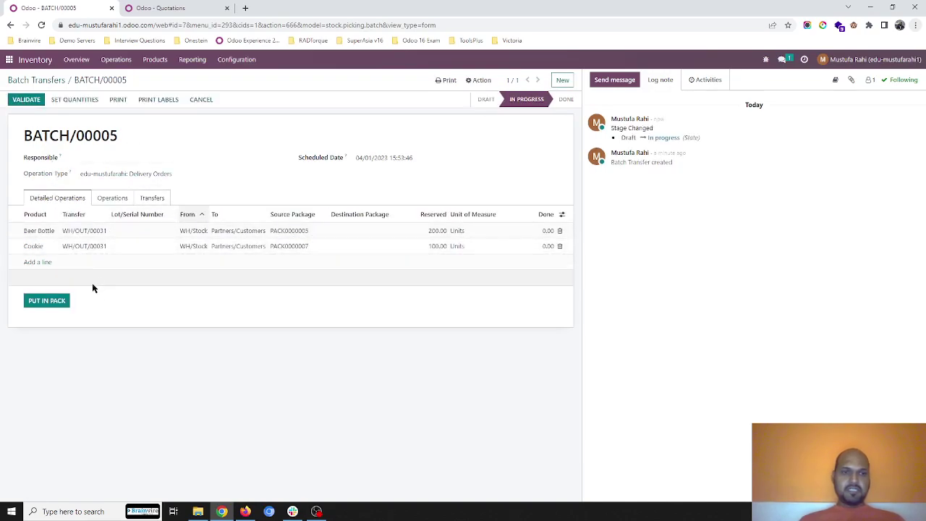
click(56, 300)
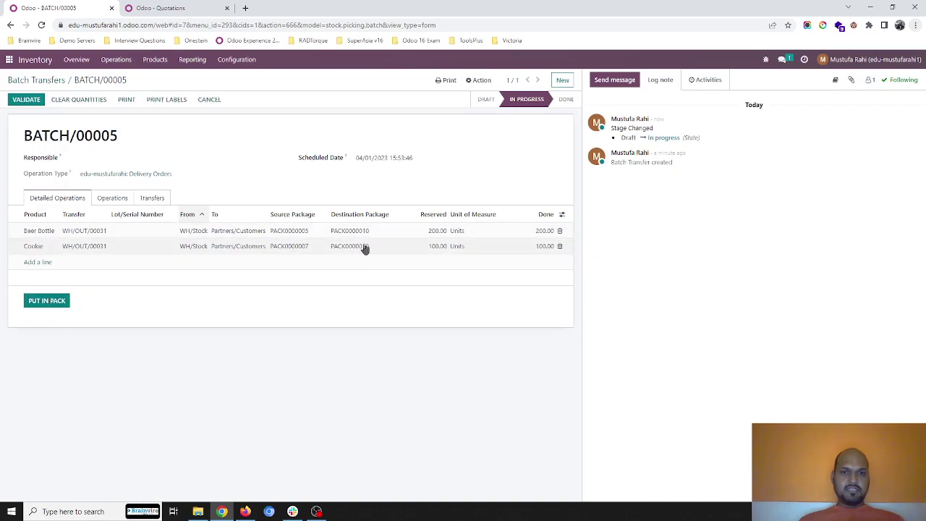
click(22, 101)
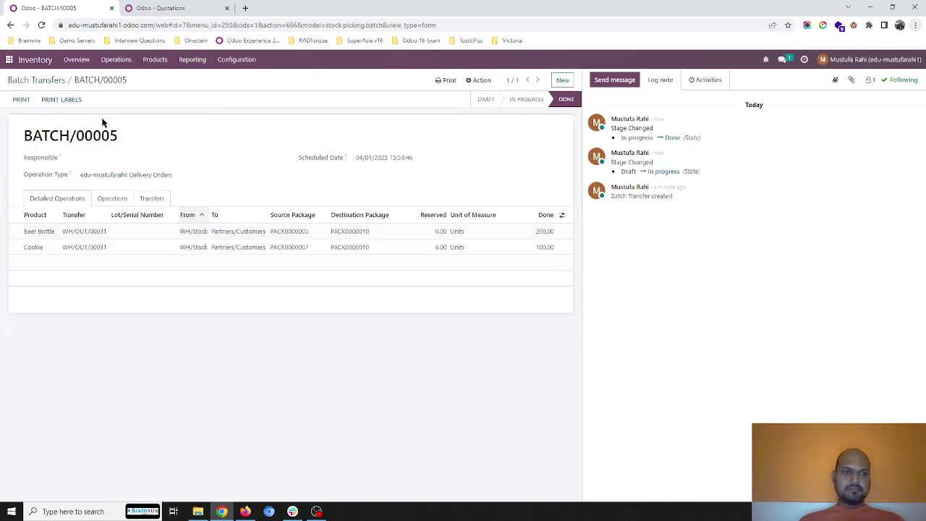
Step: Return to the Batch Transfers list through the Operations menu
click(44, 82)
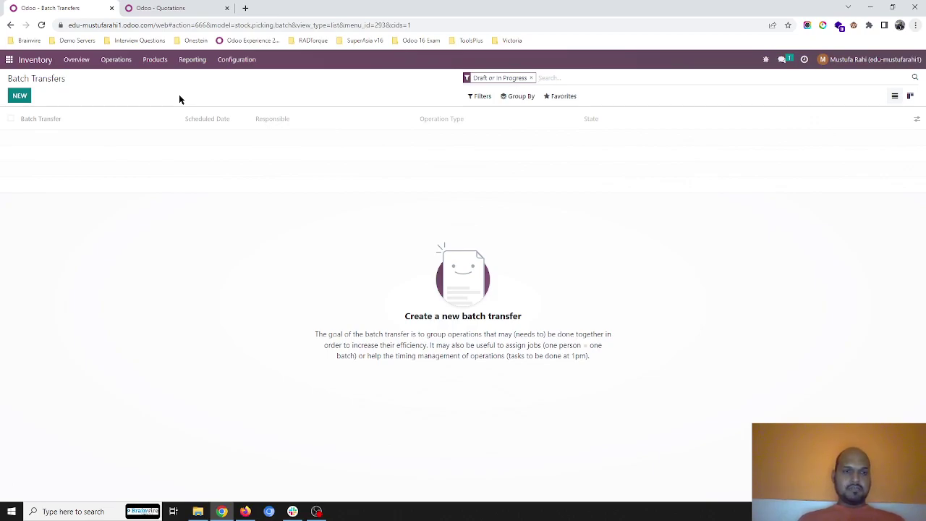
click(131, 65)
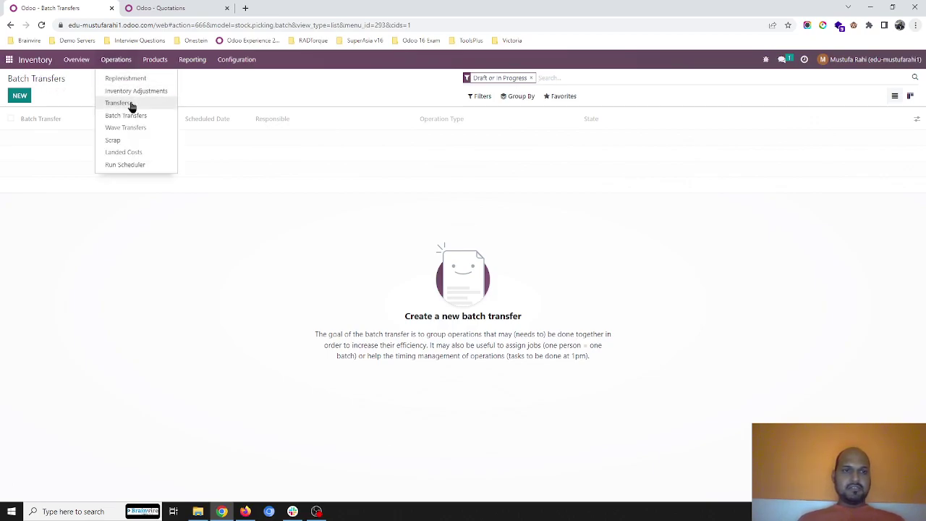
click(125, 115)
click(116, 58)
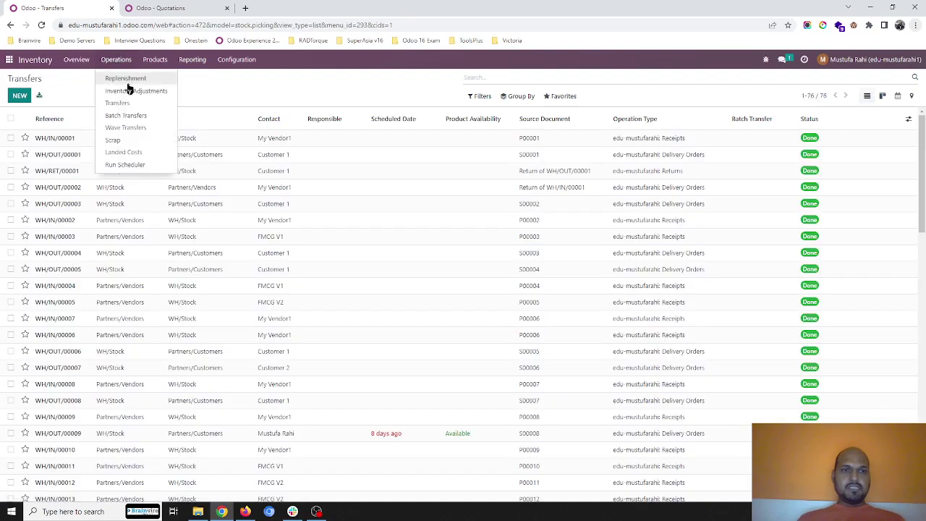
click(134, 116)
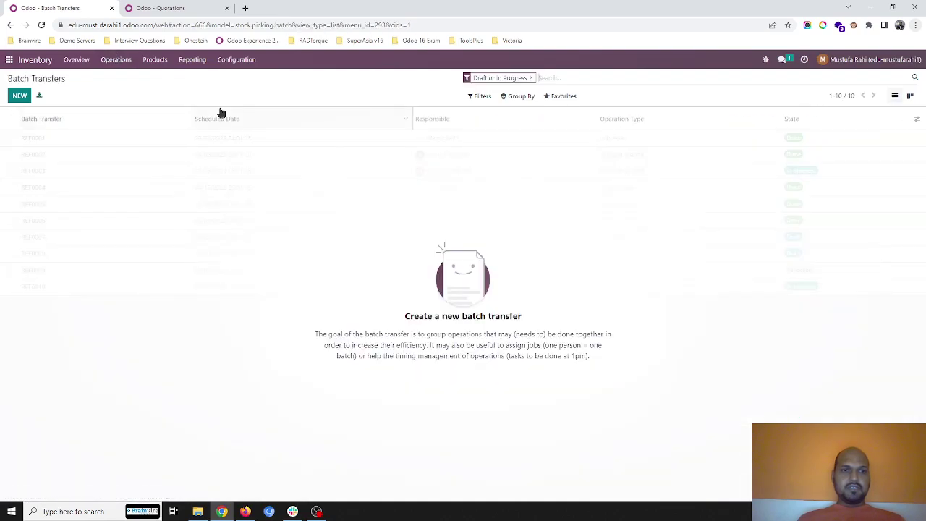
Step: Clear the 'Draft or In Progress' filter to list every batch, then open BATCH/00002
click(532, 78)
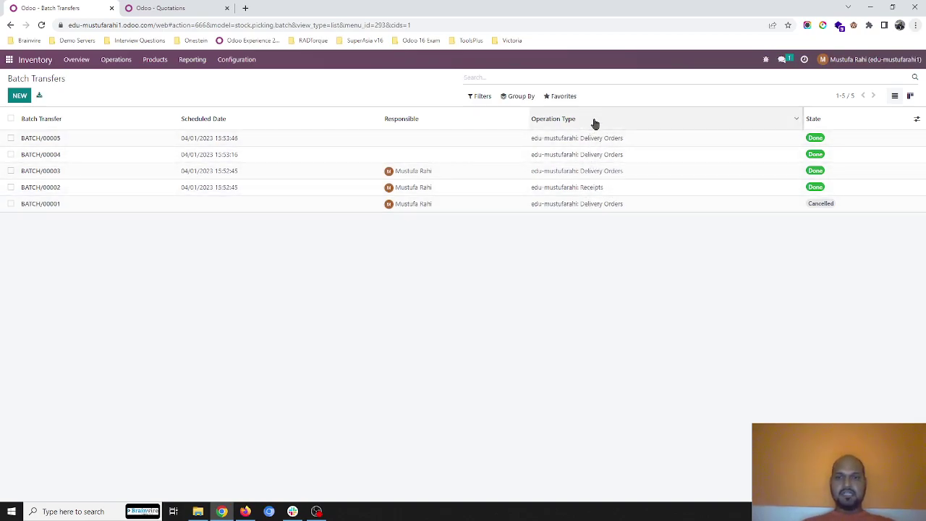
click(588, 187)
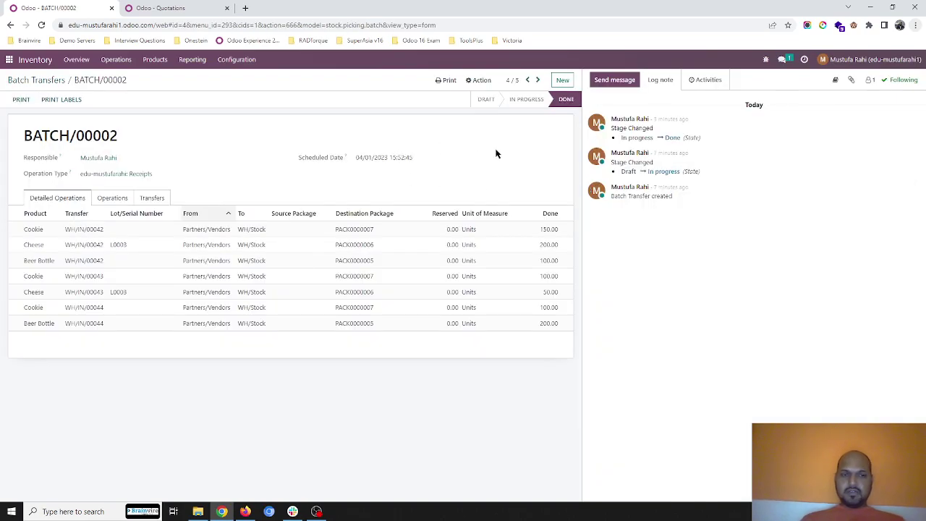